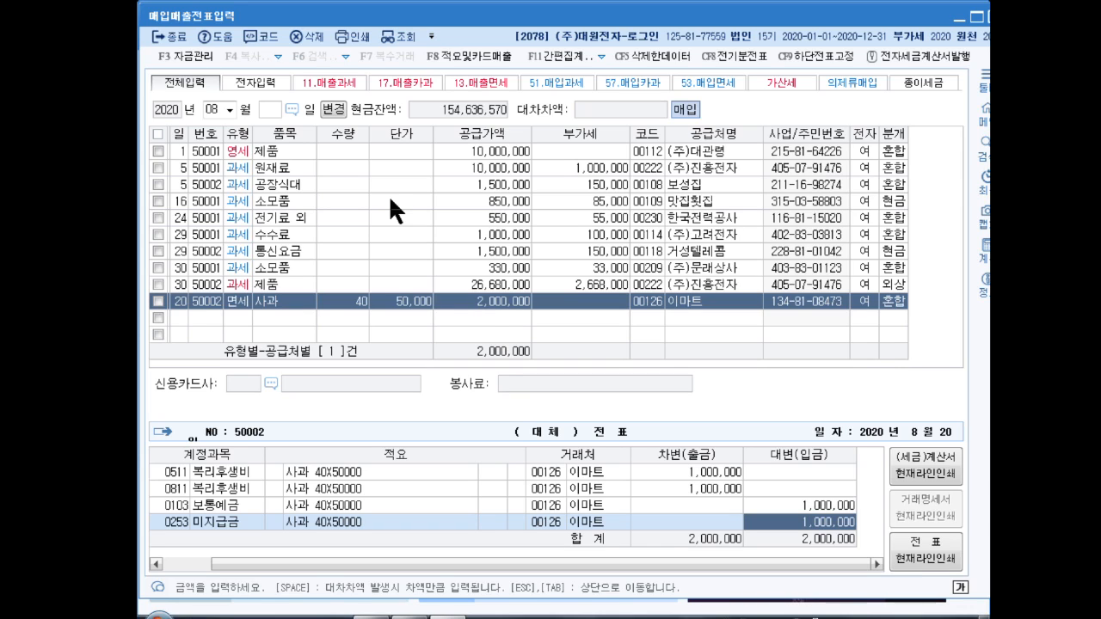
Step: Close the voucher entry screen after recording the 2,000,000 apple purchase from 이마트
{"action": "key", "text": "Escape"}
{"action": "key", "text": "Escape"}
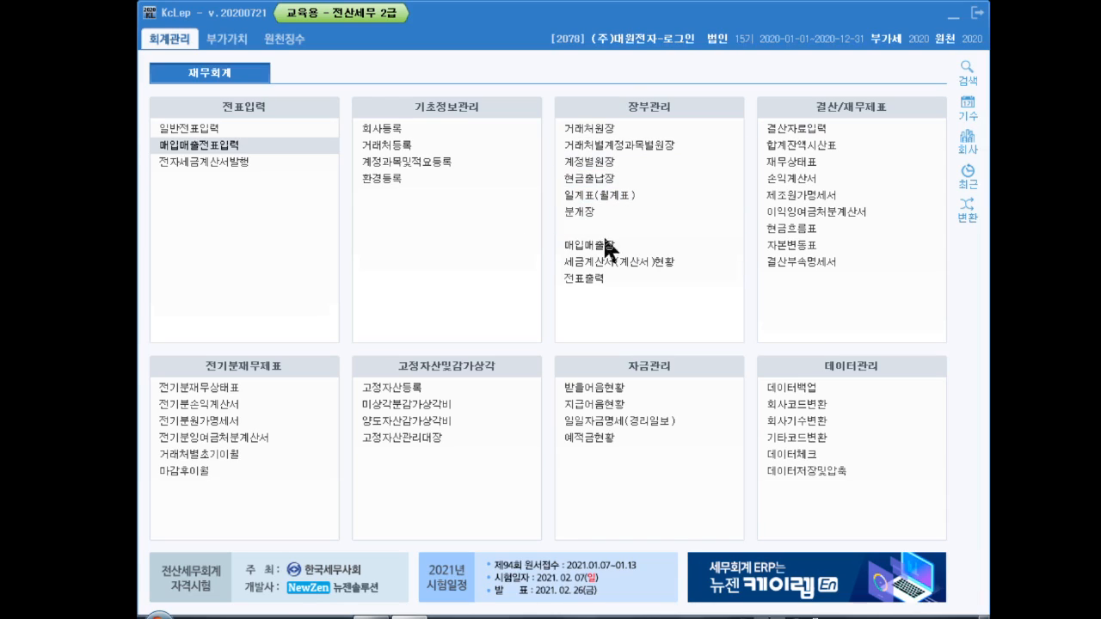
Step: Open the non-deductible input tax statement from April, declining to save the loaded figures
{"action": "left_click", "coordinate": [237, 43]}
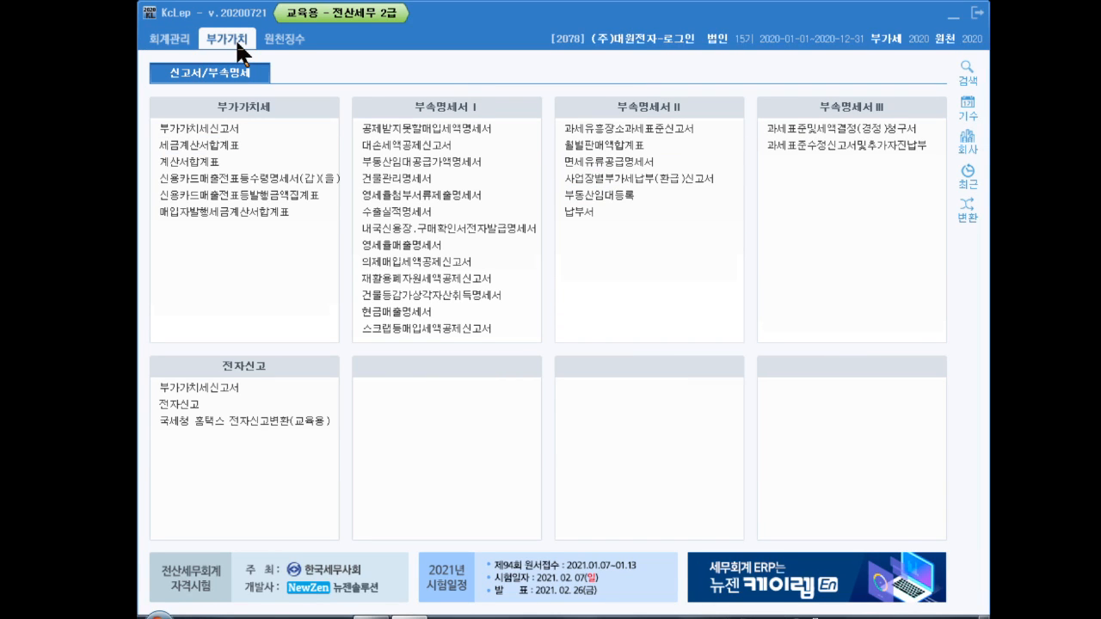
{"action": "left_click", "coordinate": [476, 128]}
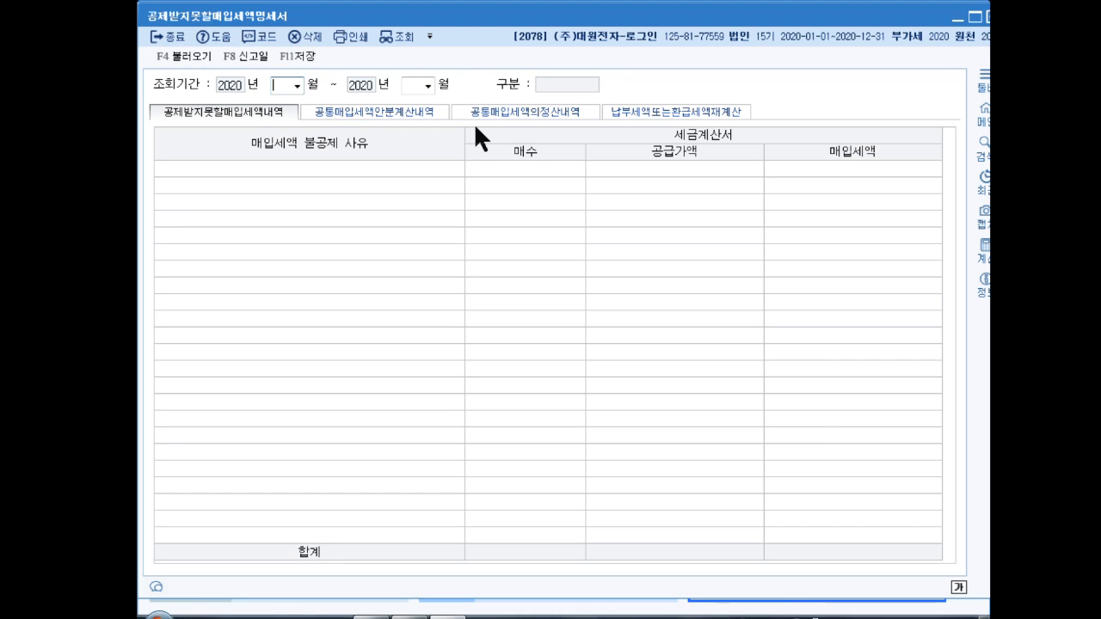
{"action": "type", "text": "4"}
{"action": "key", "text": "Return"}
{"action": "type", "text": "12"}
{"action": "key", "text": "Return"}
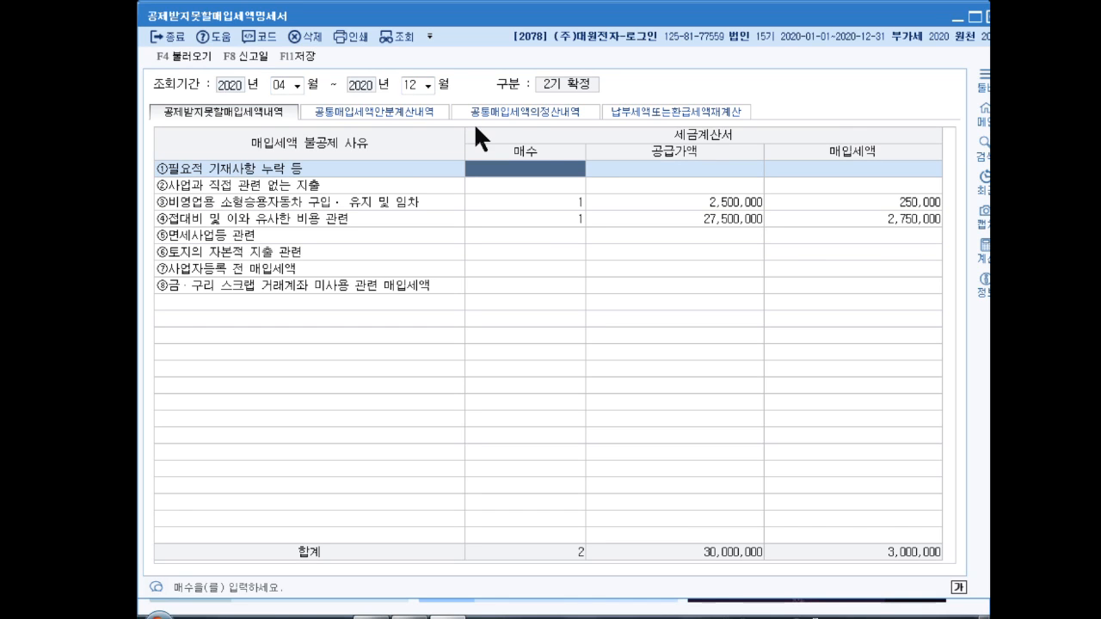
{"action": "key", "text": "Right"}
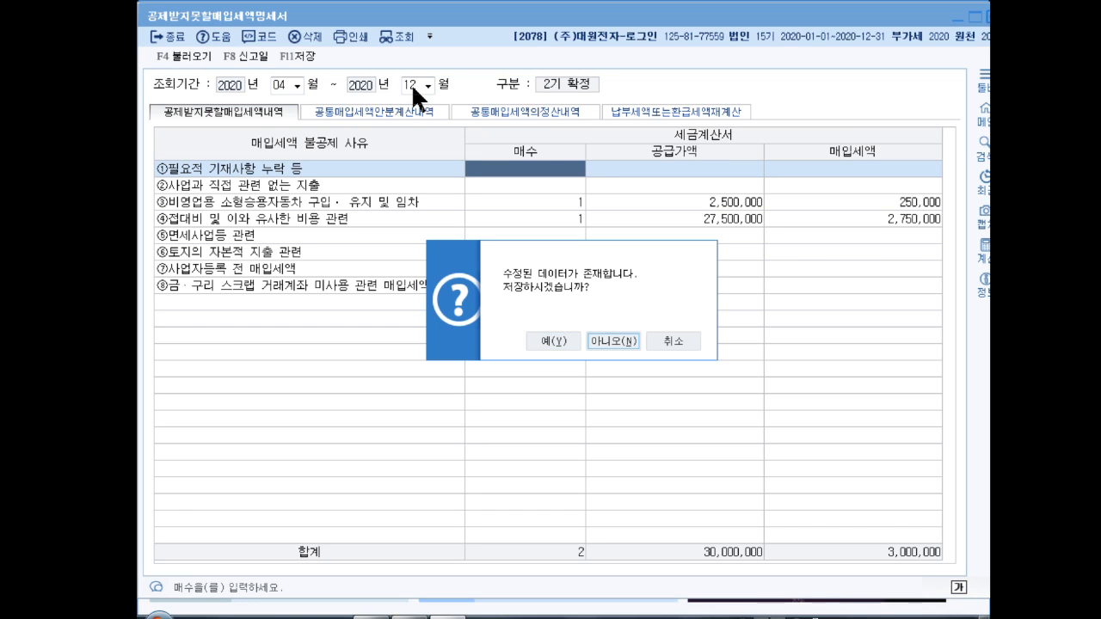
{"action": "key", "text": "Return"}
Step: Set June as the end month and bring up the payable/refund recalculation section
{"action": "left_click", "coordinate": [411, 83]}
{"action": "type", "text": "6"}
{"action": "key", "text": "Return"}
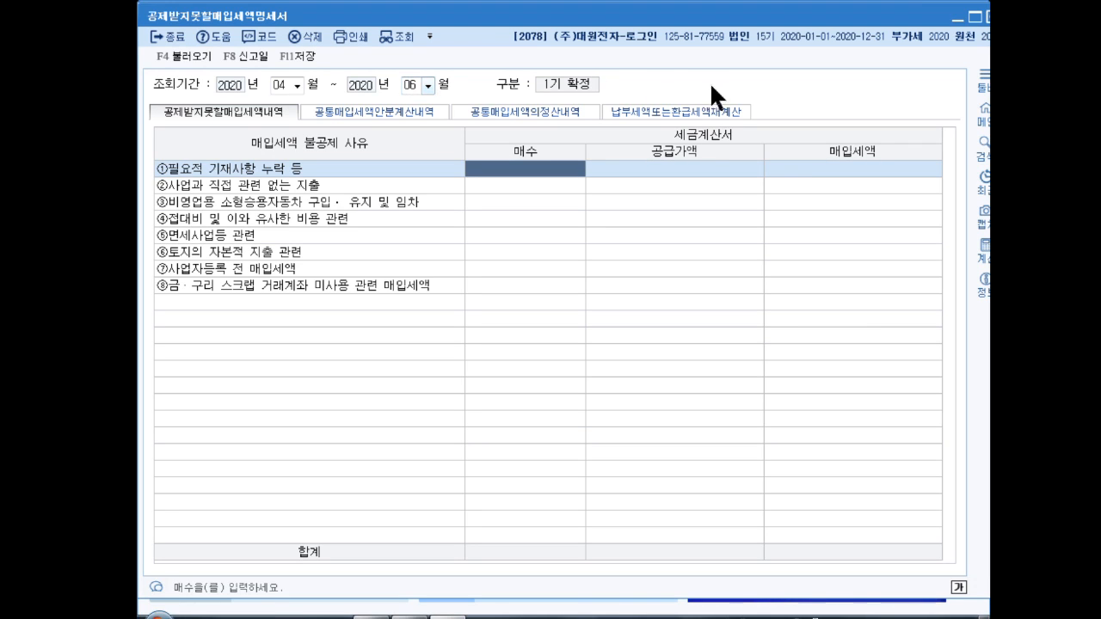
{"action": "left_click", "coordinate": [656, 112]}
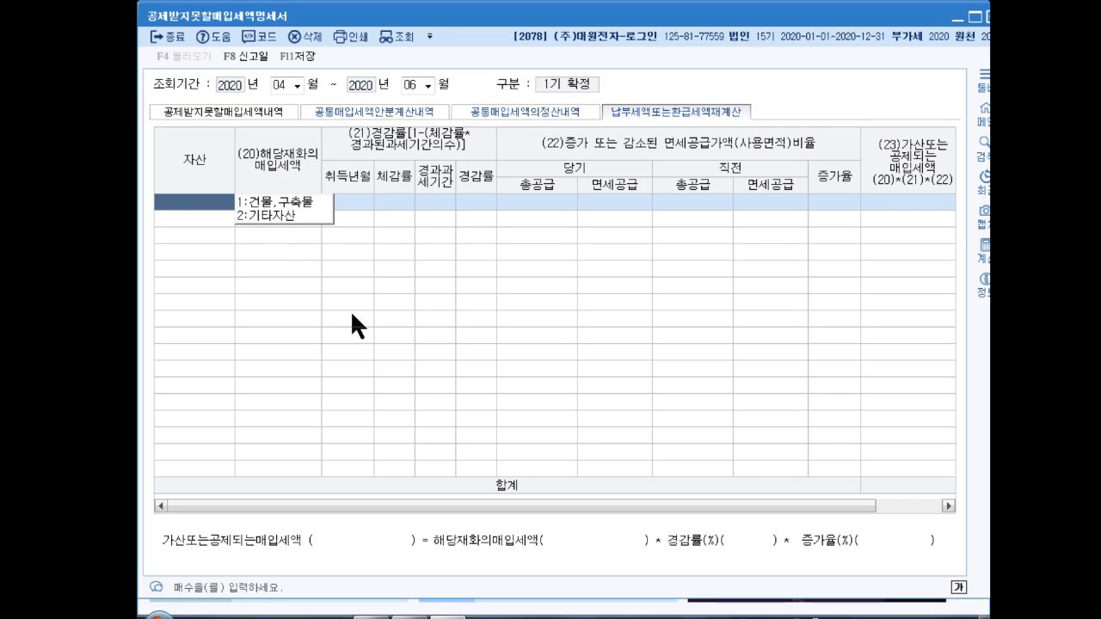
Step: Choose 1.건물,구축물 as the first row's asset without loading voucher data
{"action": "key", "text": "1"}
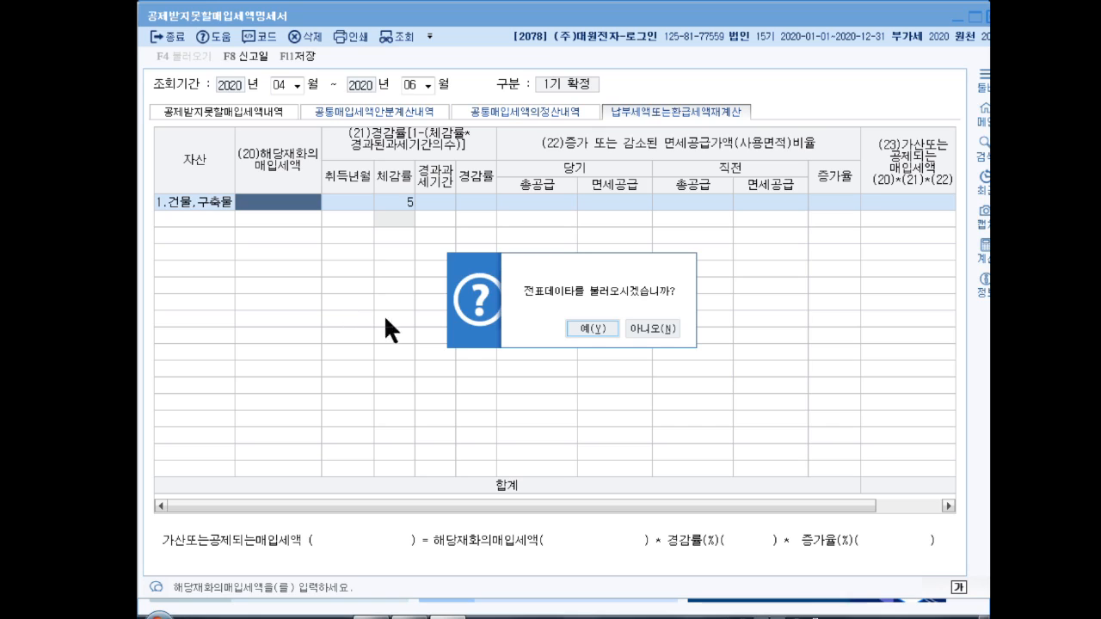
{"action": "left_click", "coordinate": [642, 328]}
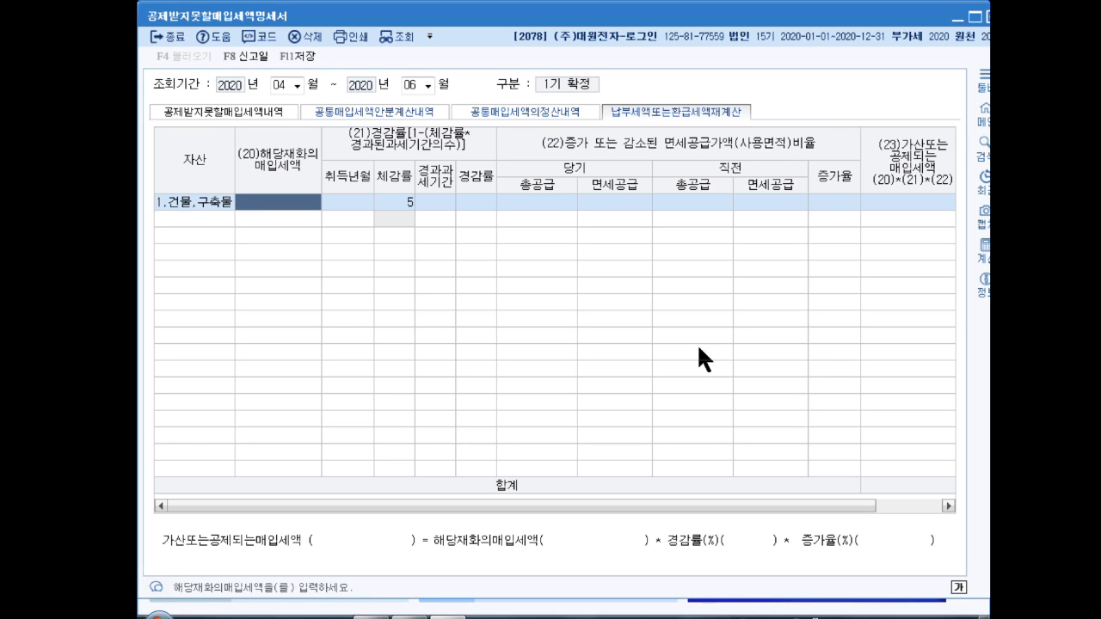
Step: Give the building row 20,000,000 input tax and acquisition month 2019-02, yielding a 90 reduction rate
{"action": "type", "text": "200000006"}
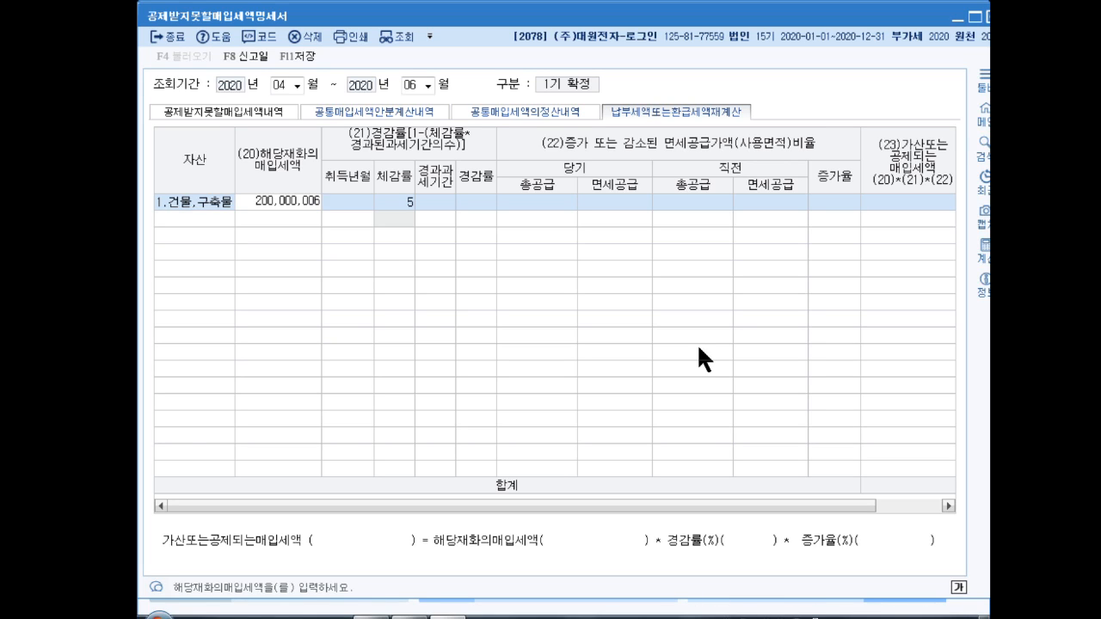
{"action": "key", "text": "BackSpace"}
{"action": "key", "text": "Return"}
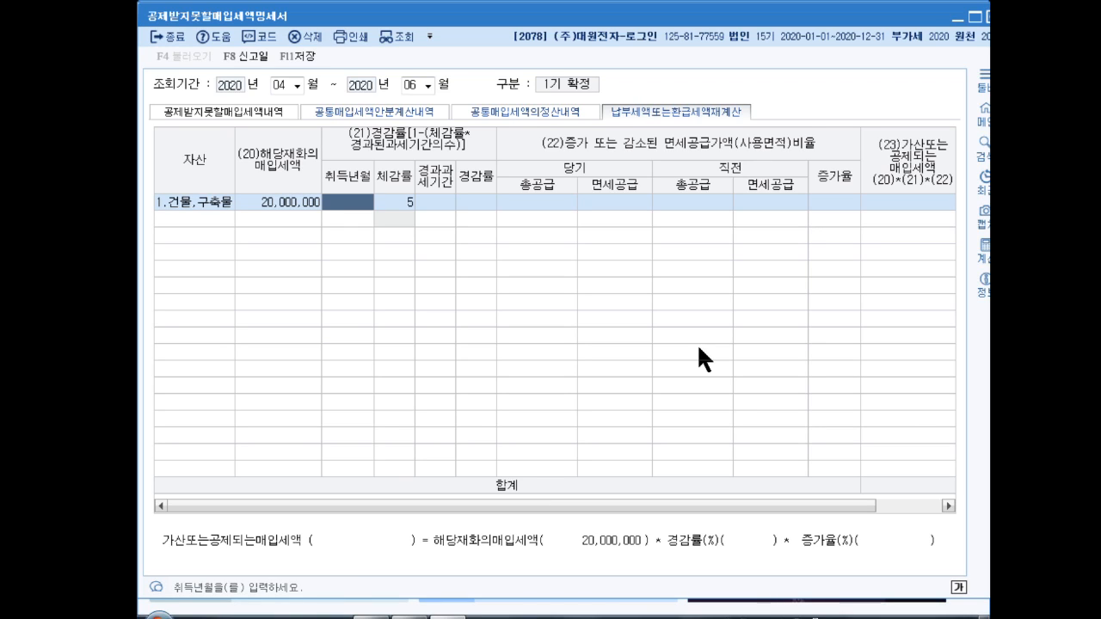
{"action": "type", "text": "2019-"}
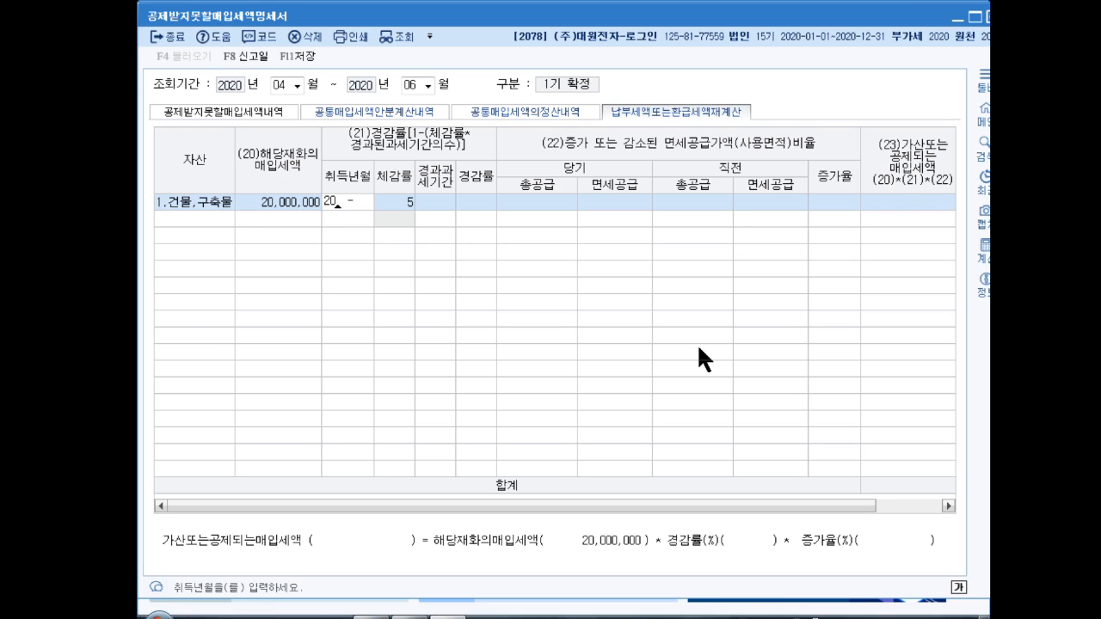
{"action": "type", "text": "02"}
{"action": "key", "text": "Return"}
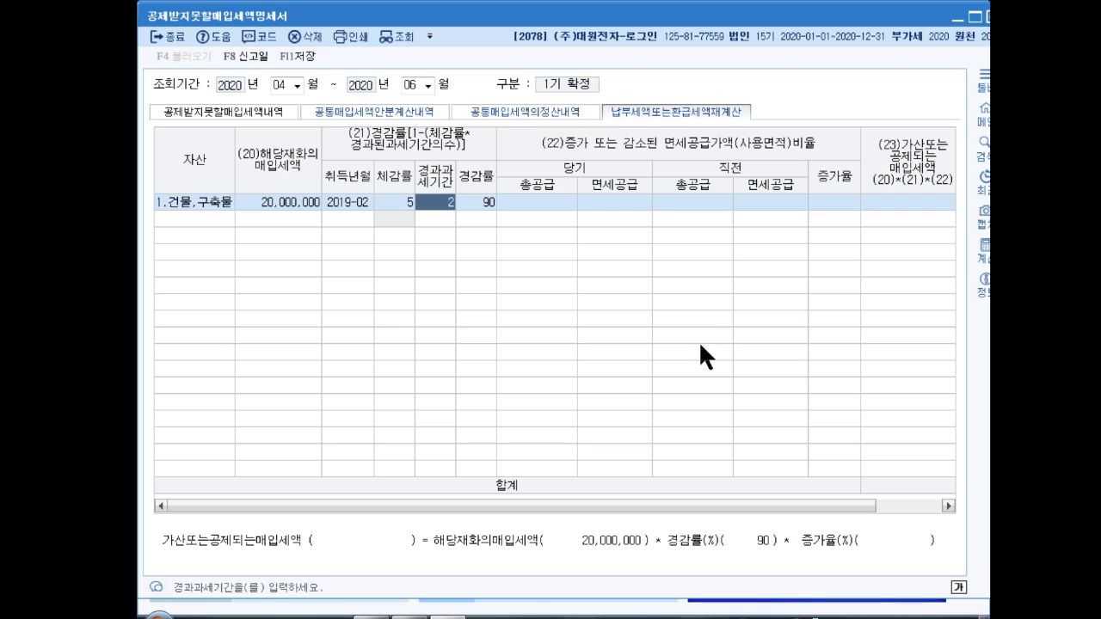
{"action": "key", "text": "ctrl+2"}
{"action": "left_click_drag", "start_coordinate": [410, 186], "coordinate": [464, 221]}
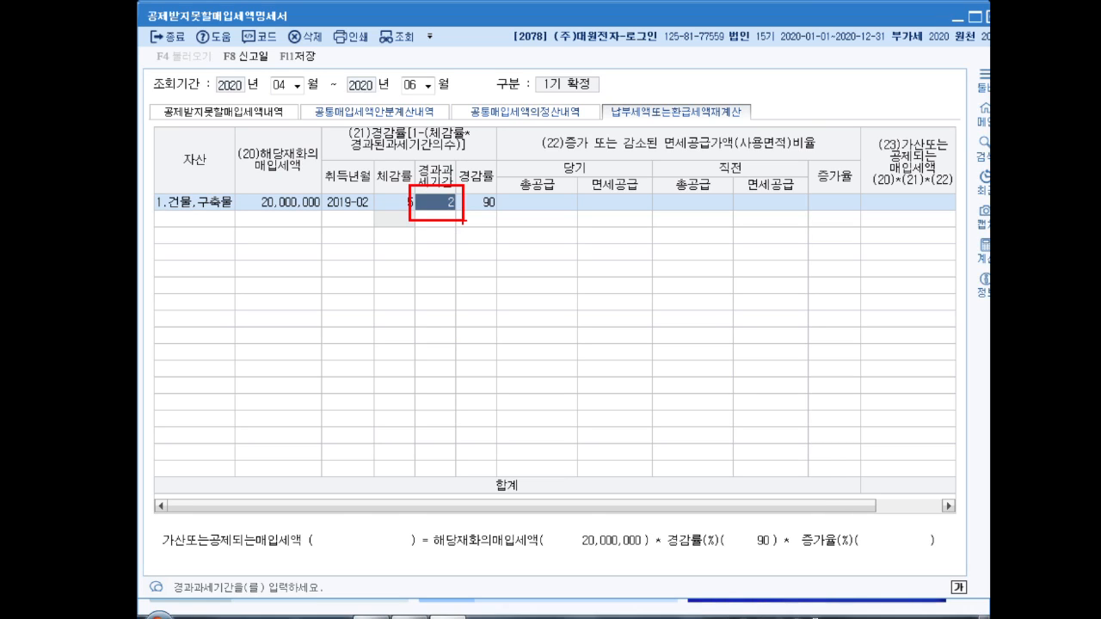
{"action": "key", "text": "Escape"}
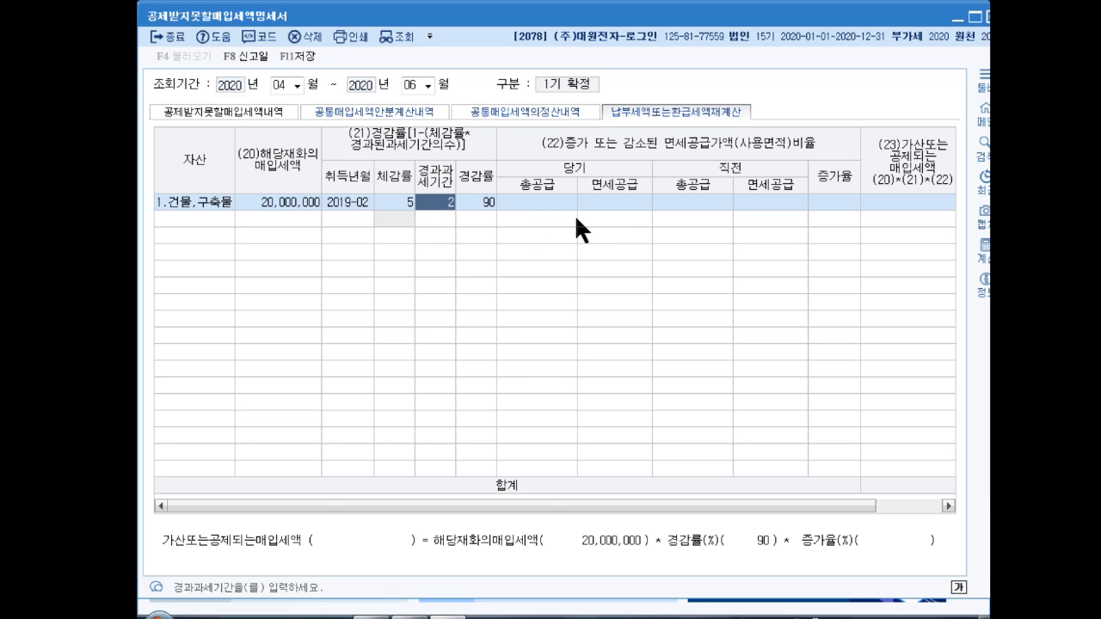
{"action": "key", "text": "Return"}
{"action": "key", "text": "Return"}
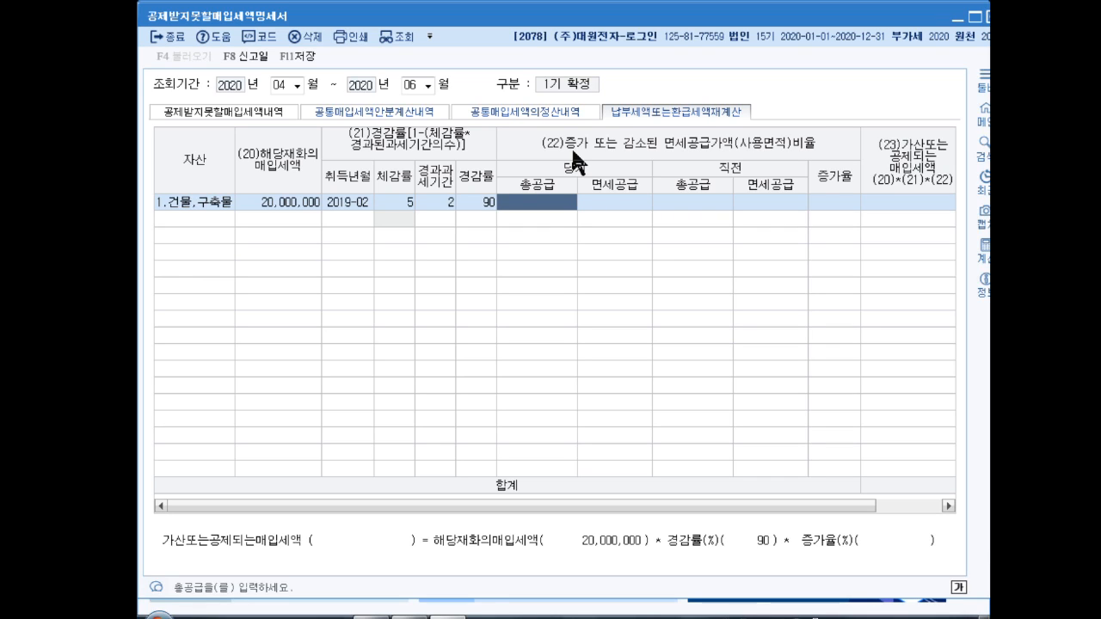
Step: Enter current supply 800,000,000/exempt 20,000,000 and prior supply 600,000,000/exempt 300,000,000
{"action": "type", "text": "800000000"}
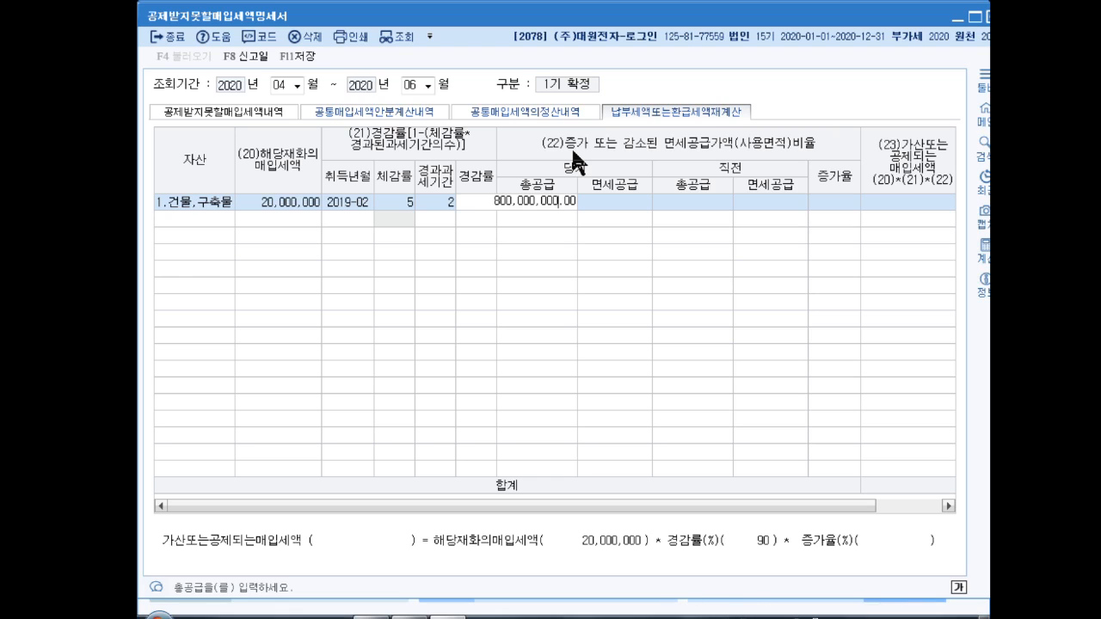
{"action": "key", "text": "Return"}
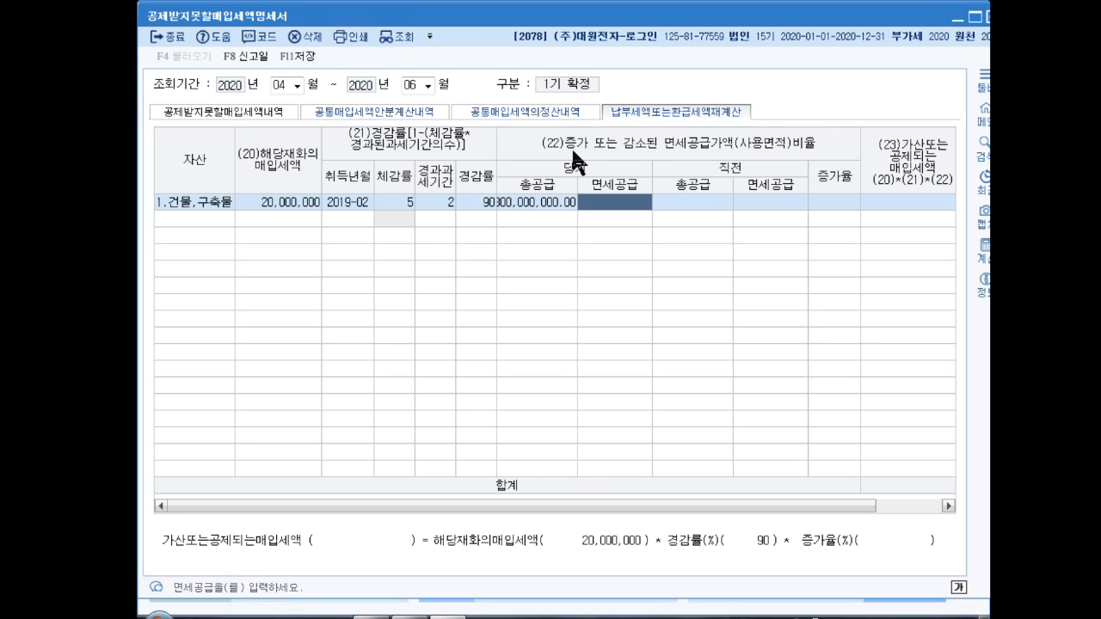
{"action": "type", "text": "20.00"}
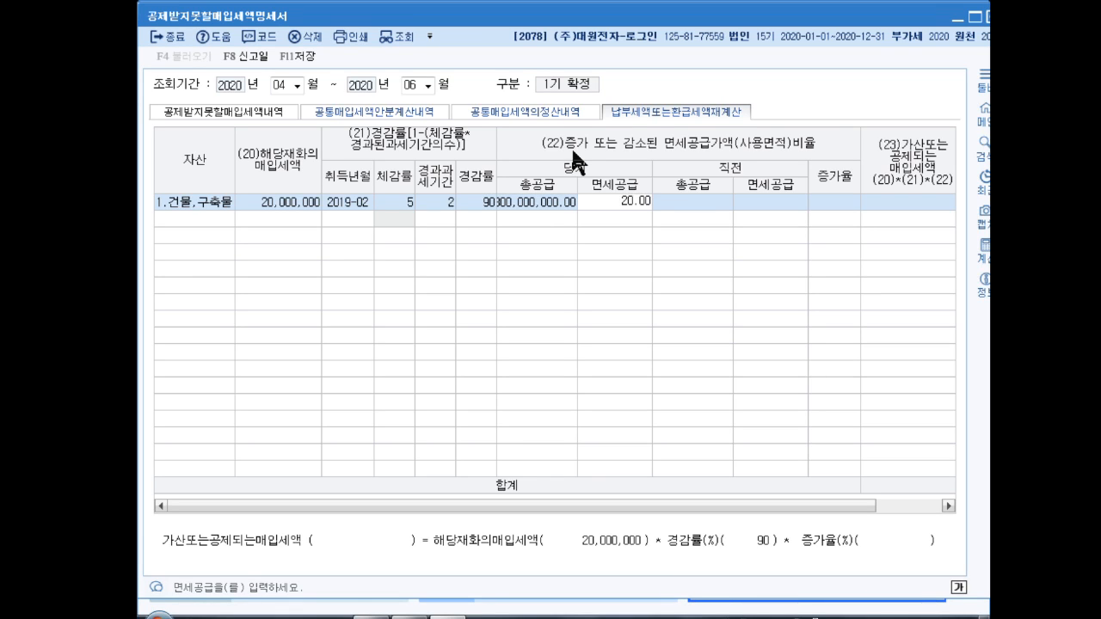
{"action": "type", "text": "0000"}
{"action": "key", "text": "Return"}
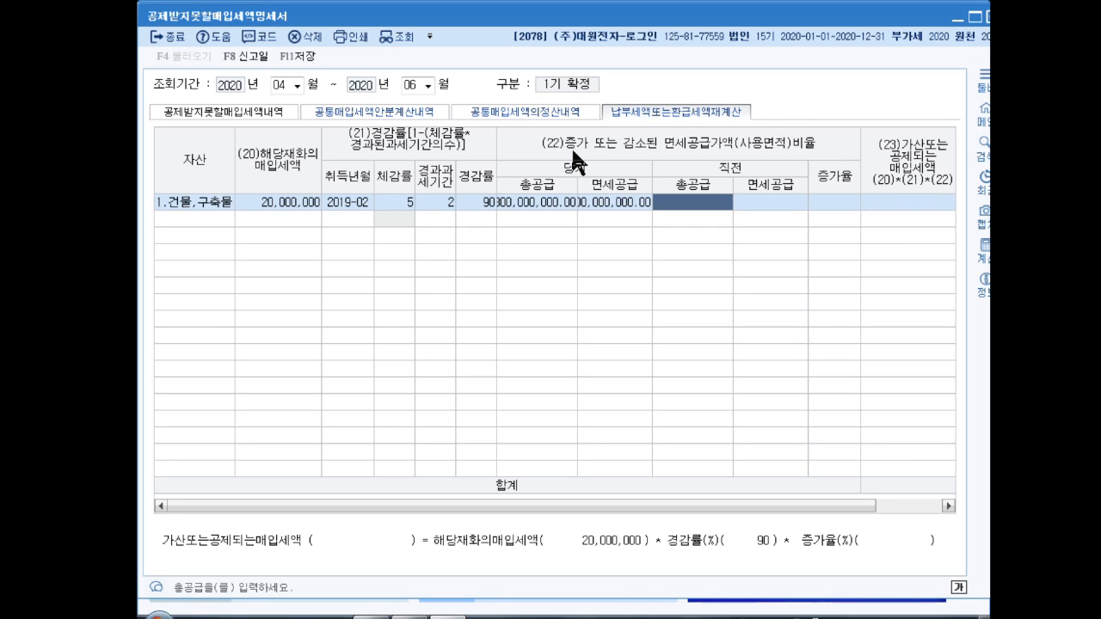
{"action": "type", "text": "600,000,000"}
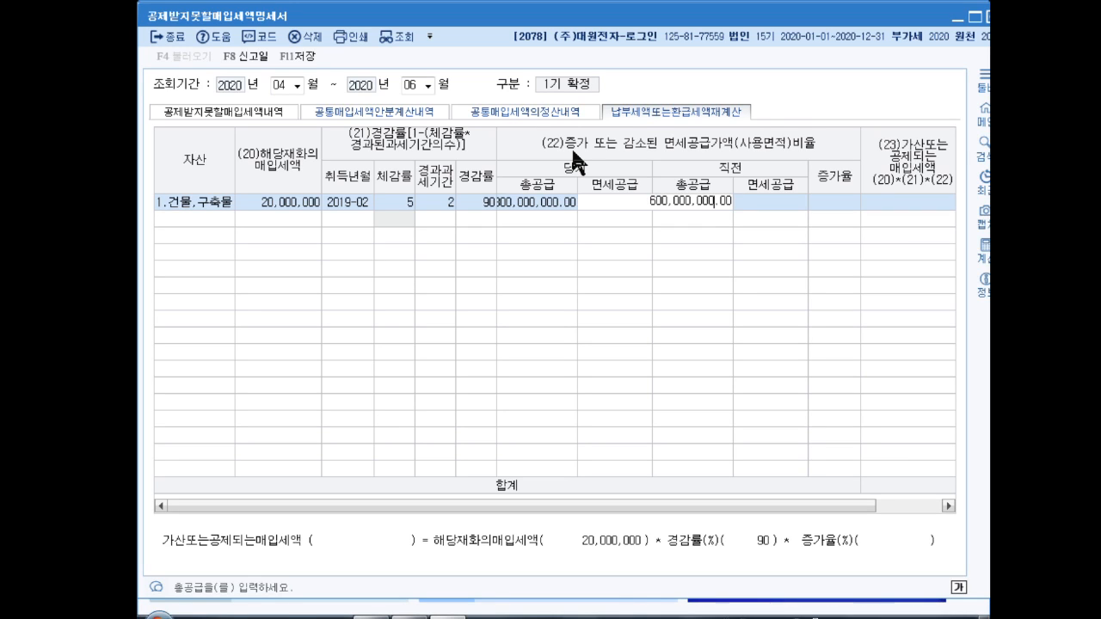
{"action": "key", "text": "Return"}
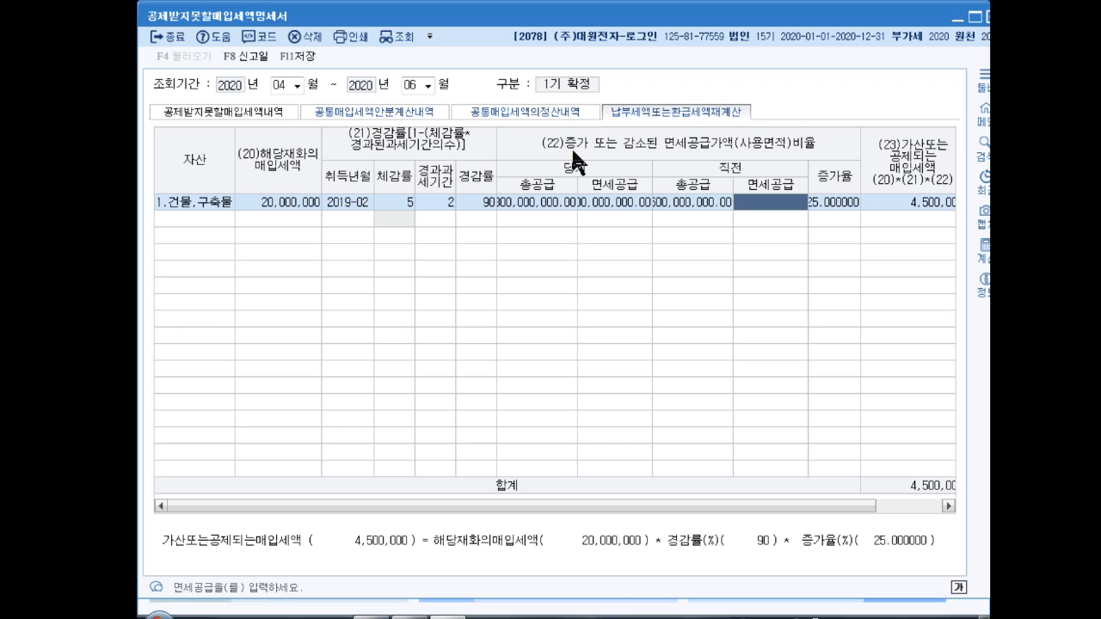
{"action": "type", "text": "300000000"}
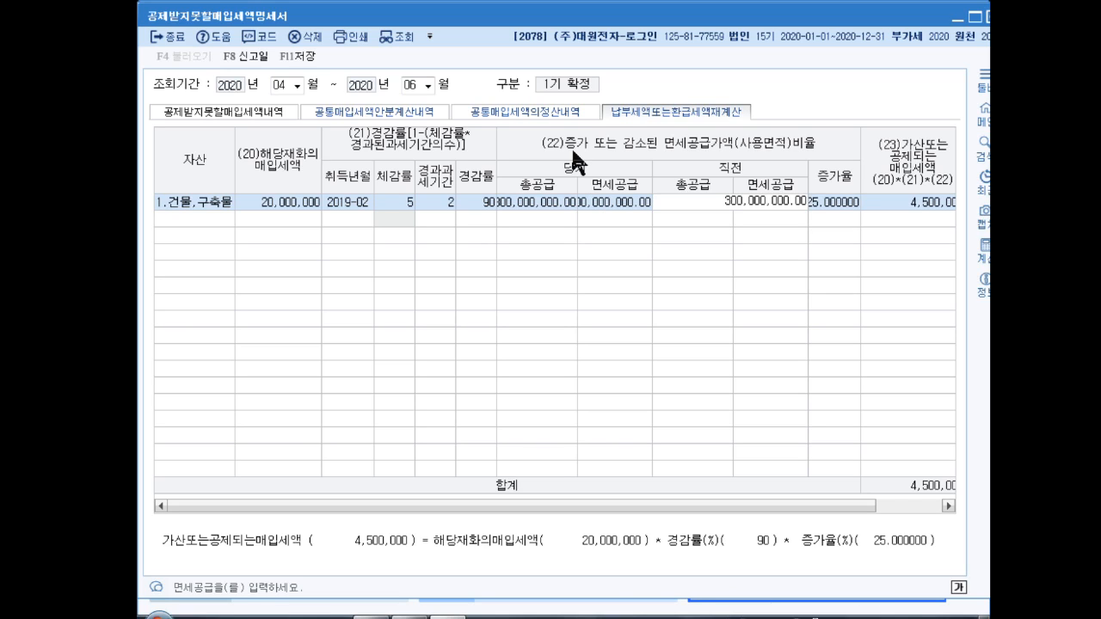
{"action": "key", "text": "Return"}
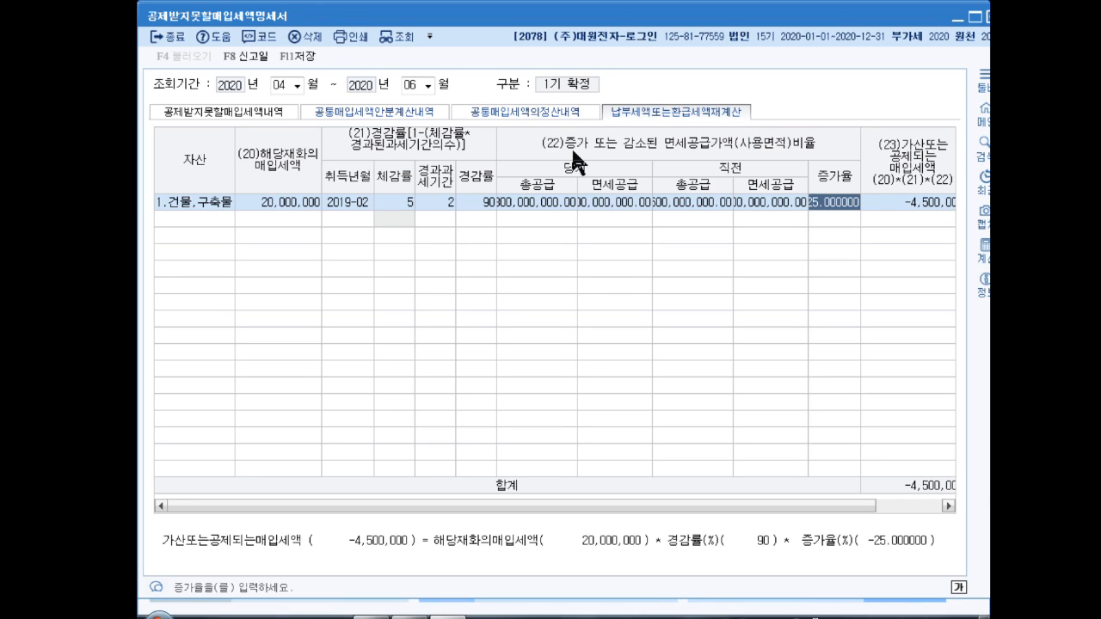
Step: Save the statement showing the -4,500,000 adjusted input tax and close it
{"action": "key", "text": "Return"}
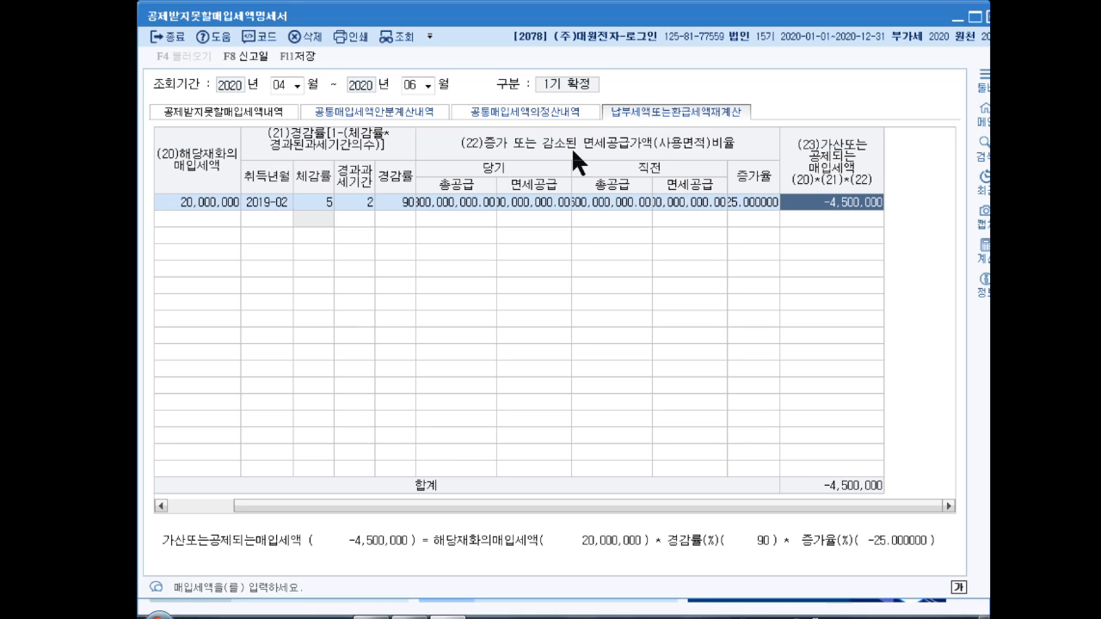
{"action": "key", "text": "Return"}
{"action": "key", "text": "Return"}
{"action": "key", "text": "Return"}
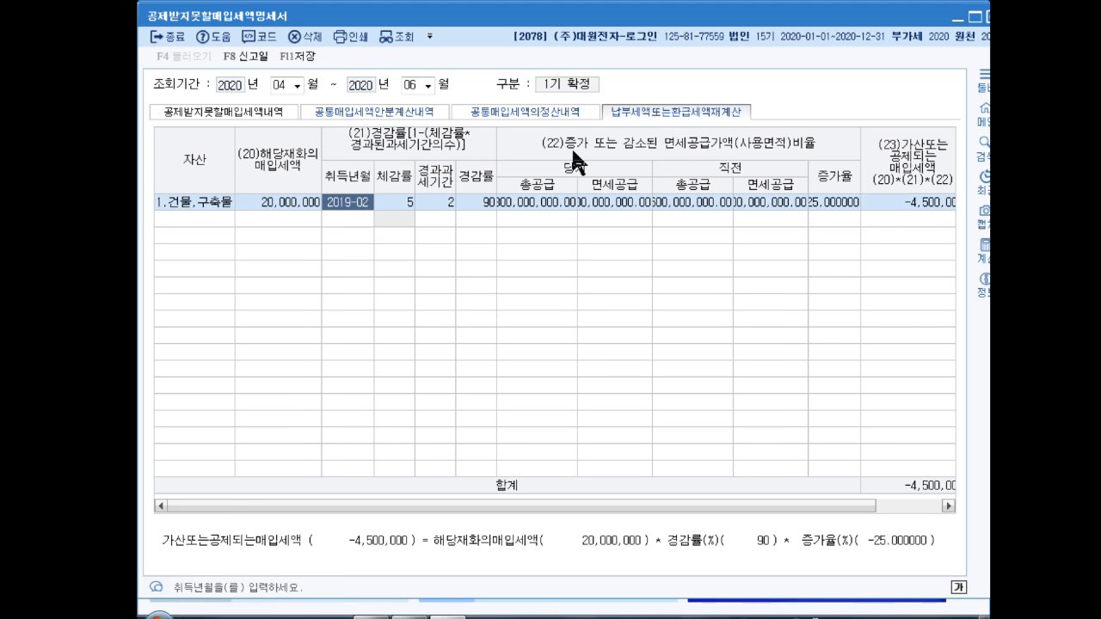
{"action": "key", "text": "Return"}
{"action": "key", "text": "Return"}
{"action": "key", "text": "Return"}
{"action": "key", "text": "Return"}
{"action": "key", "text": "Return"}
{"action": "key", "text": "Return"}
{"action": "key", "text": "Return"}
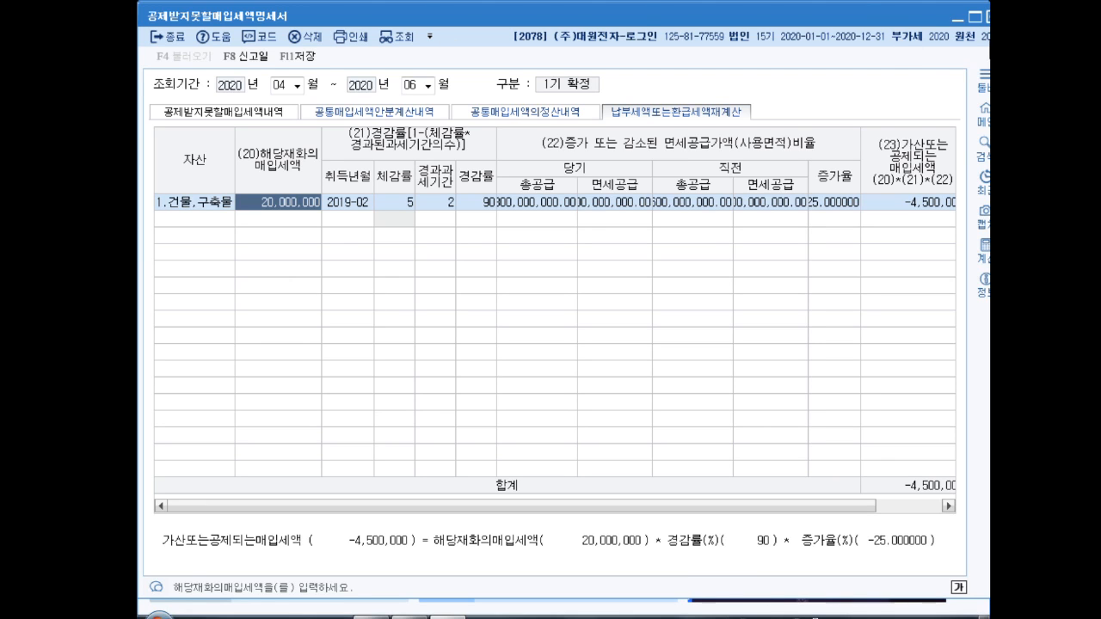
{"action": "left_click", "coordinate": [989, 16]}
{"action": "left_click", "coordinate": [560, 341]}
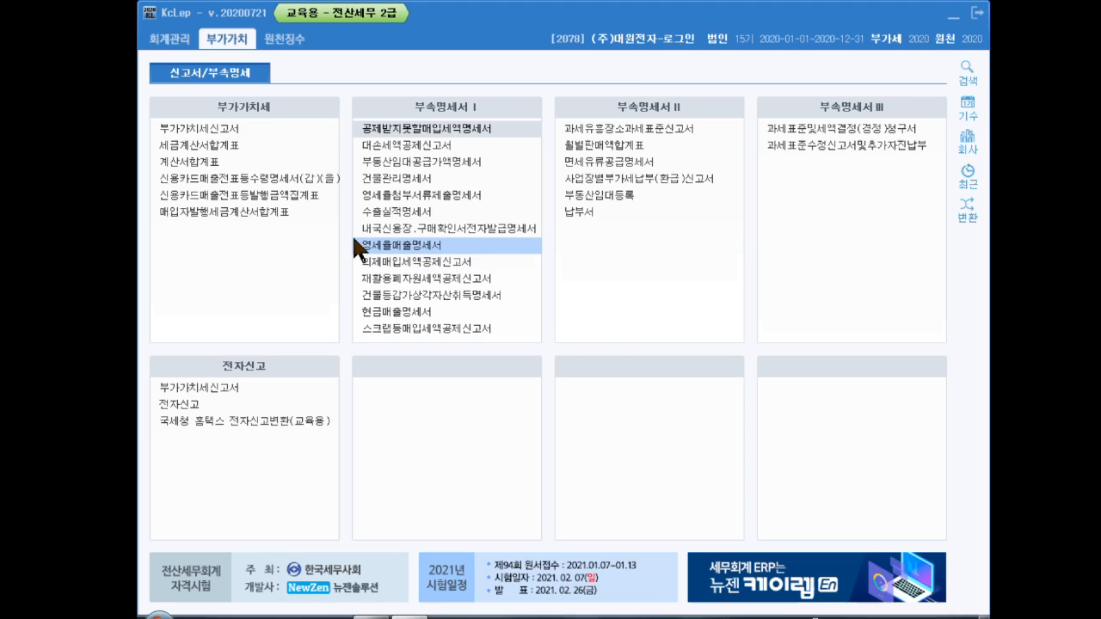
Step: Load the VAT return for the 2020-10-01 to 2020-12-31 period
{"action": "left_click", "coordinate": [237, 126]}
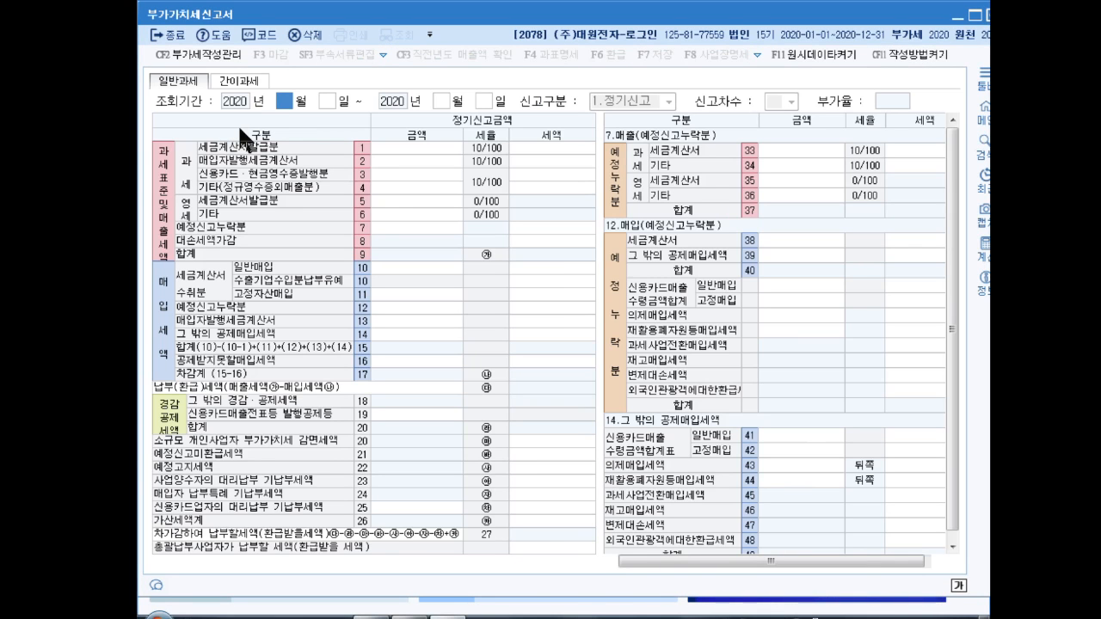
{"action": "type", "text": "10"}
{"action": "key", "text": "Return"}
{"action": "type", "text": "12"}
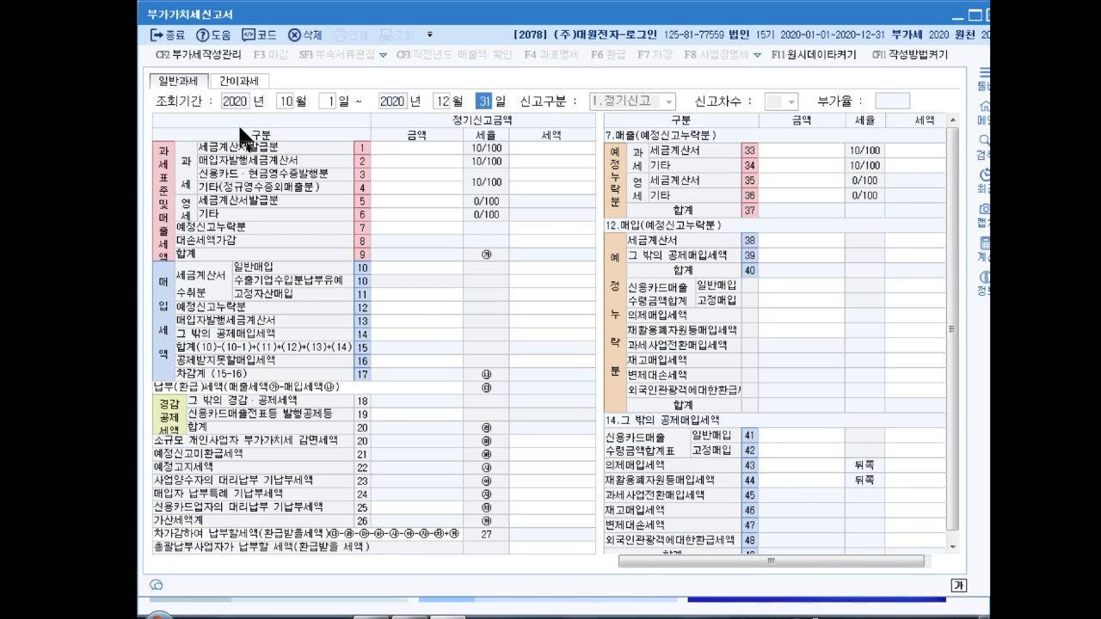
{"action": "key", "text": "Return"}
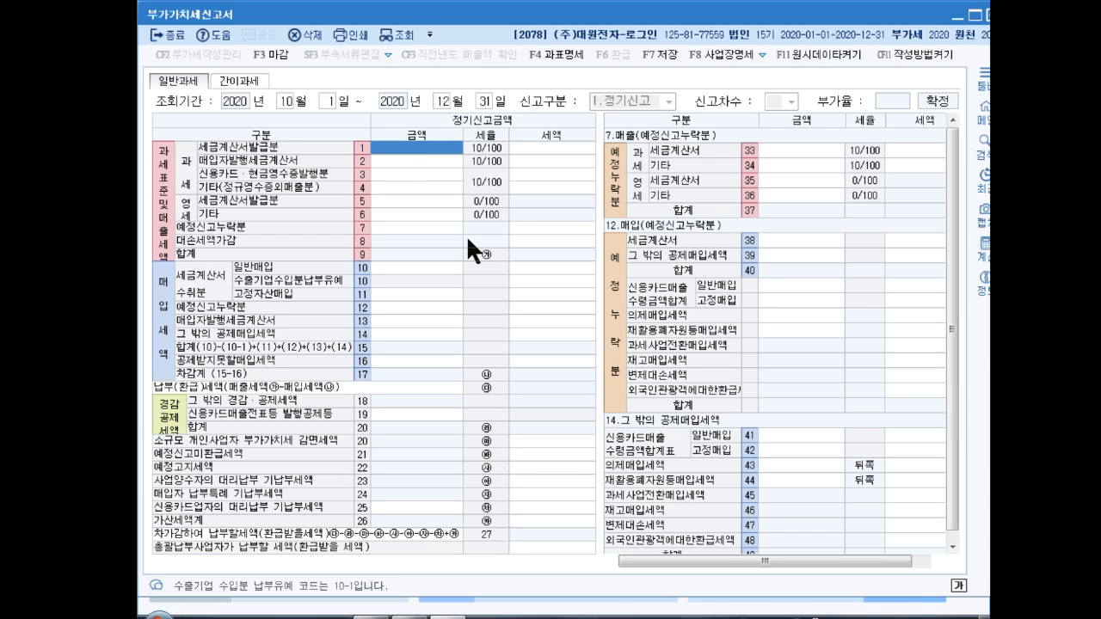
Step: Enter 1,243,000,000 as line 1 tax-invoice sales, giving 124,300,000 output tax
{"action": "type", "text": "1,24"}
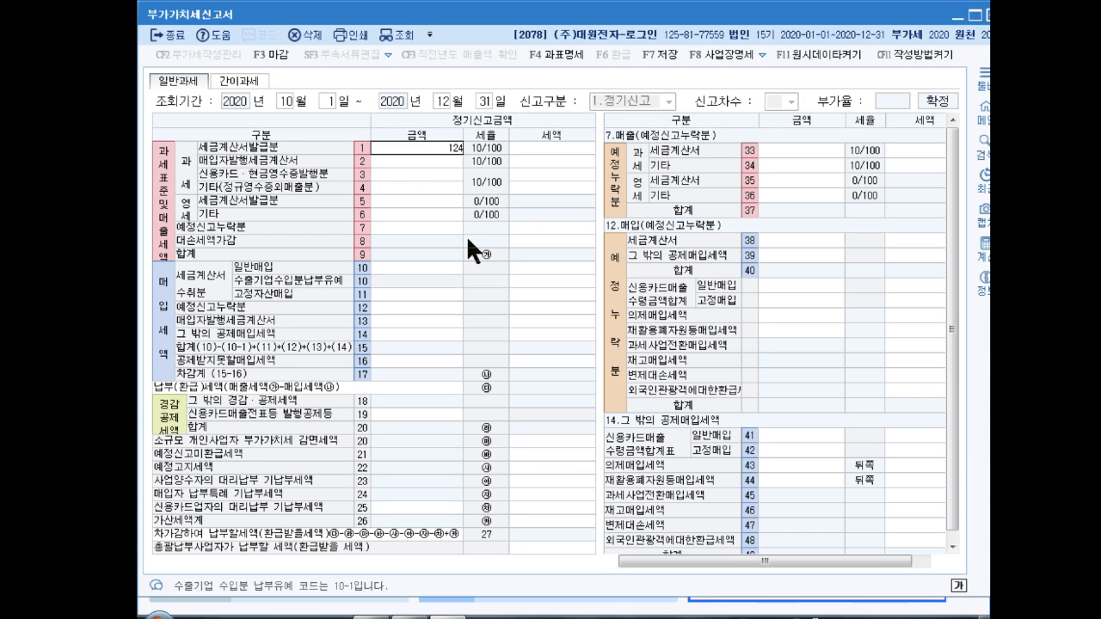
{"action": "type", "text": "3,000,000"}
{"action": "key", "text": "Return"}
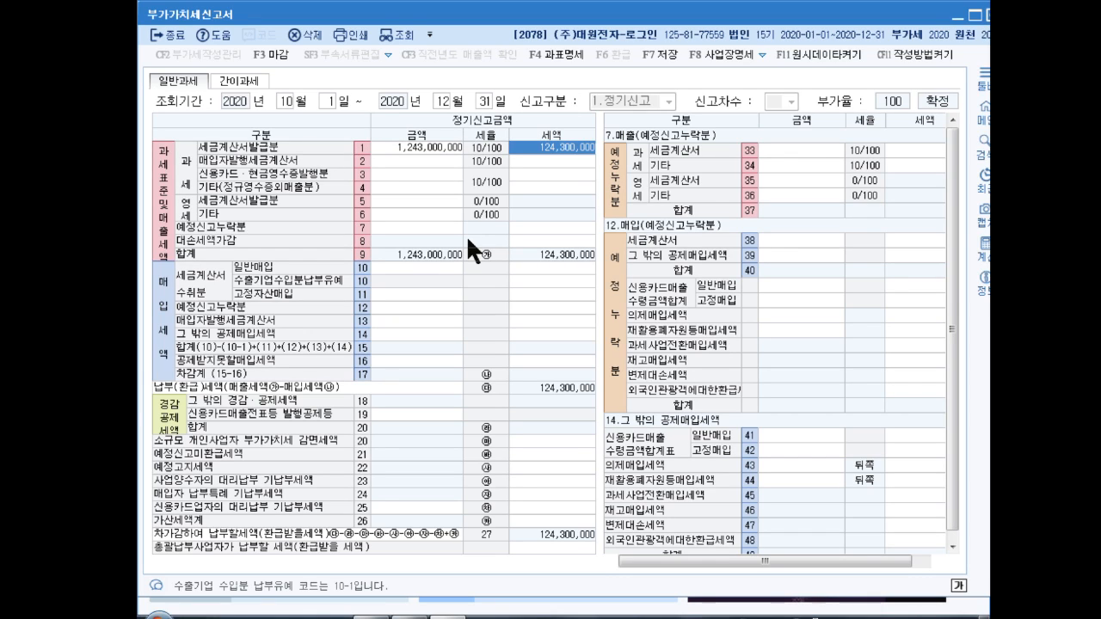
{"action": "key", "text": "Return"}
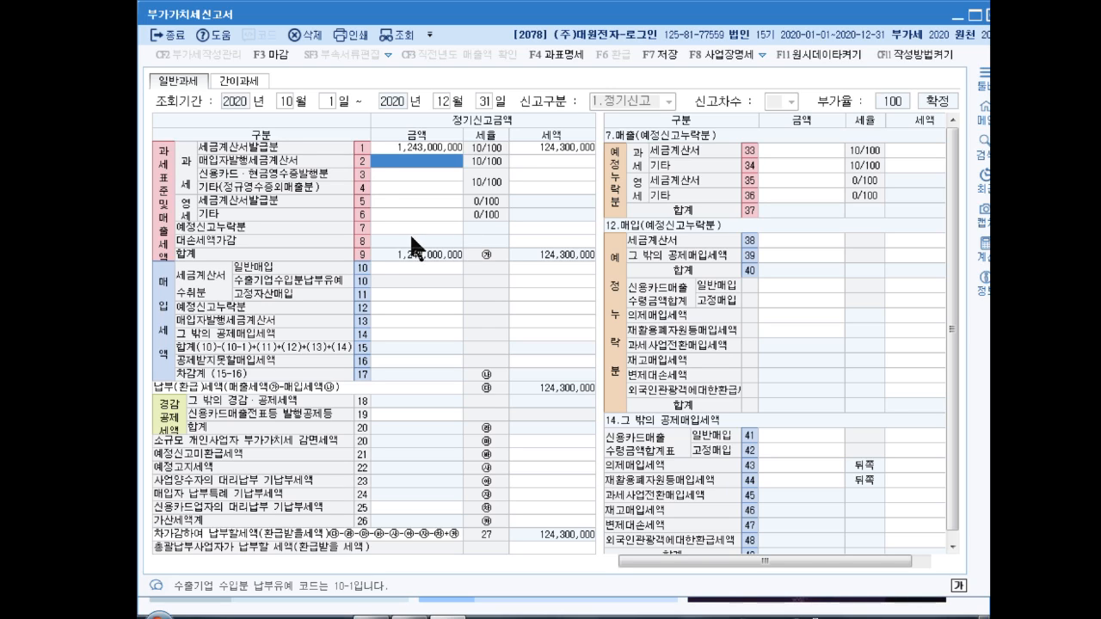
{"action": "left_click", "coordinate": [390, 186]}
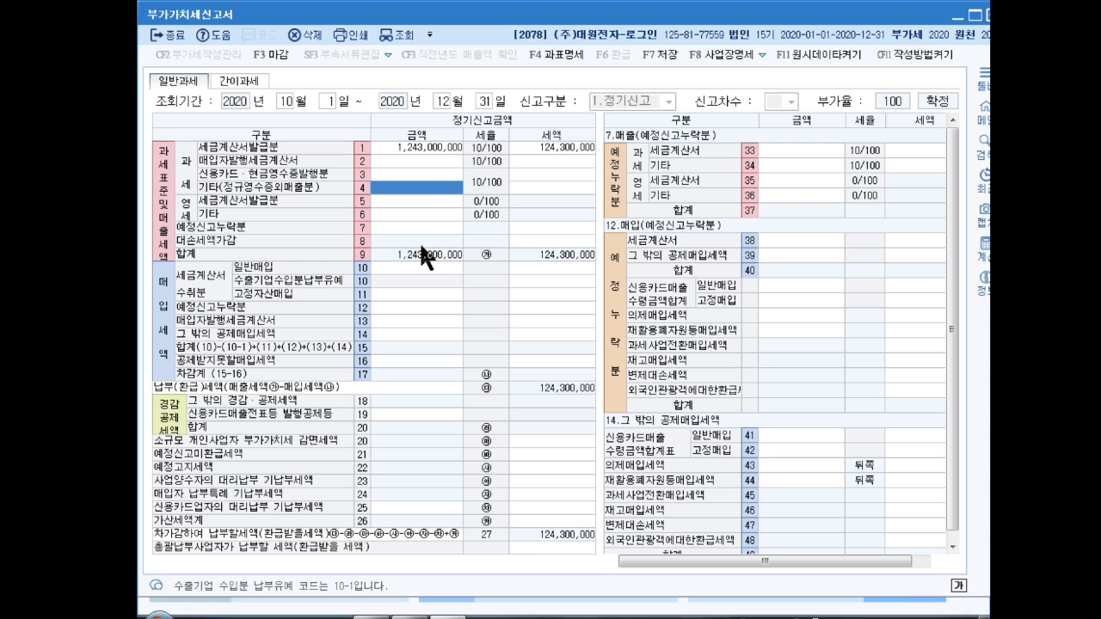
Step: Enter 12,000,000 as line 4 other sales, adding 1,200,000 tax
{"action": "type", "text": "12000000"}
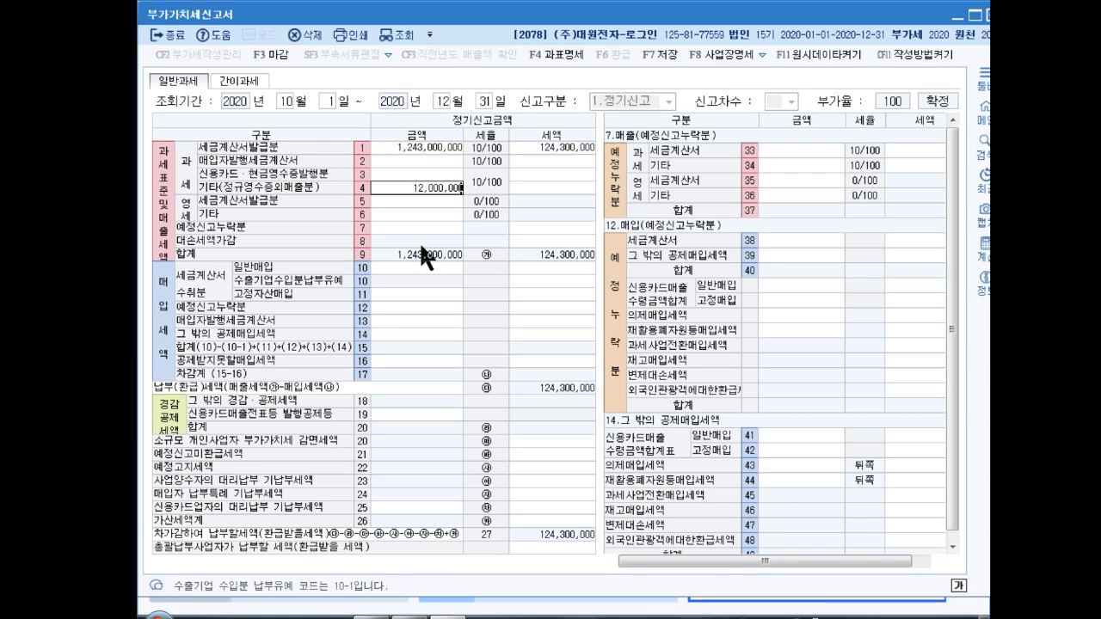
{"action": "key", "text": "Return"}
{"action": "key", "text": "Return"}
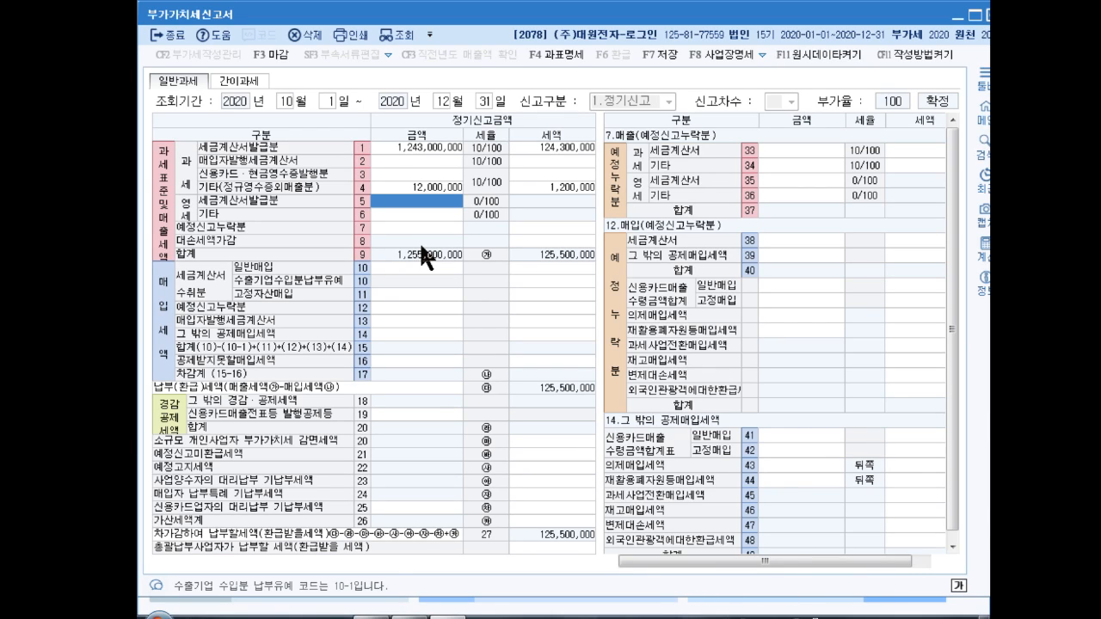
Step: Enter 1,250,000 as the line 8 bad-debt tax adjustment
{"action": "left_click", "coordinate": [576, 242]}
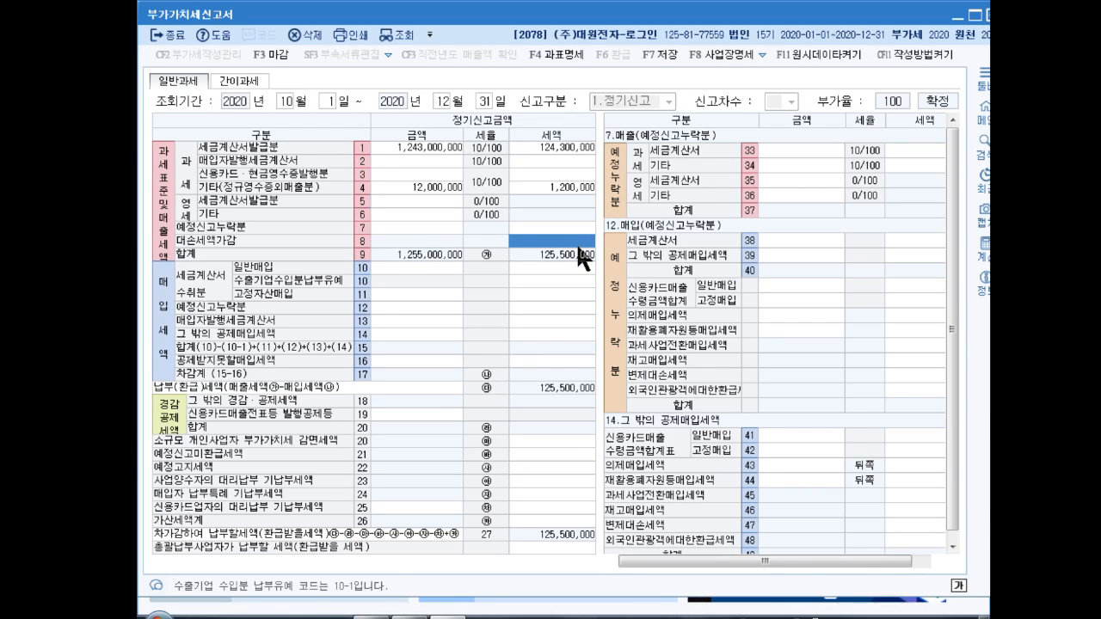
{"action": "type", "text": "1250000"}
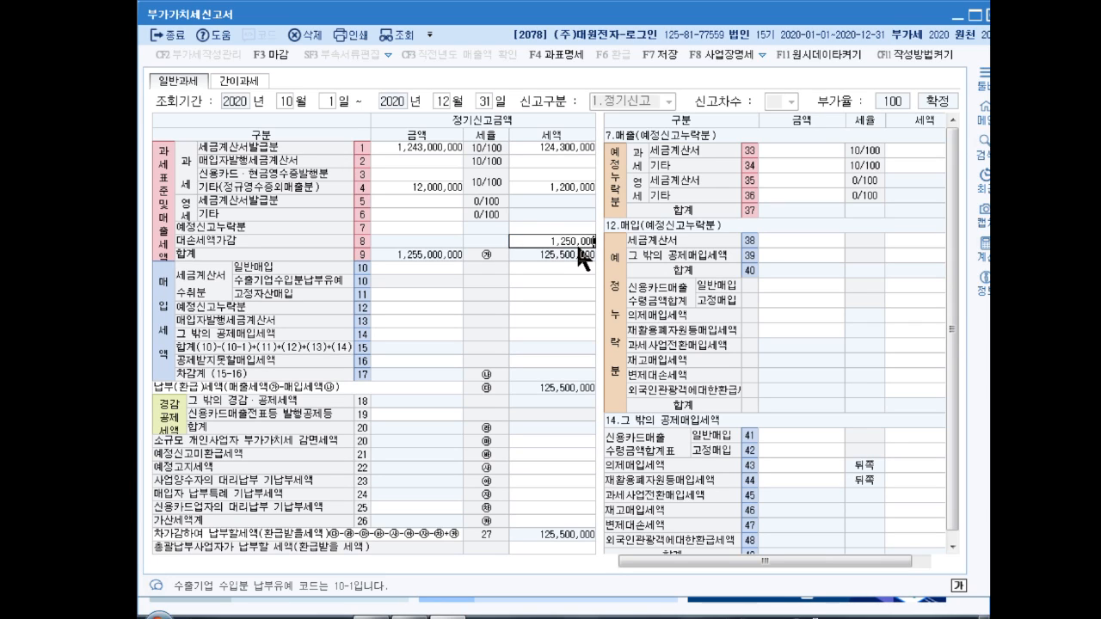
{"action": "key", "text": "Return"}
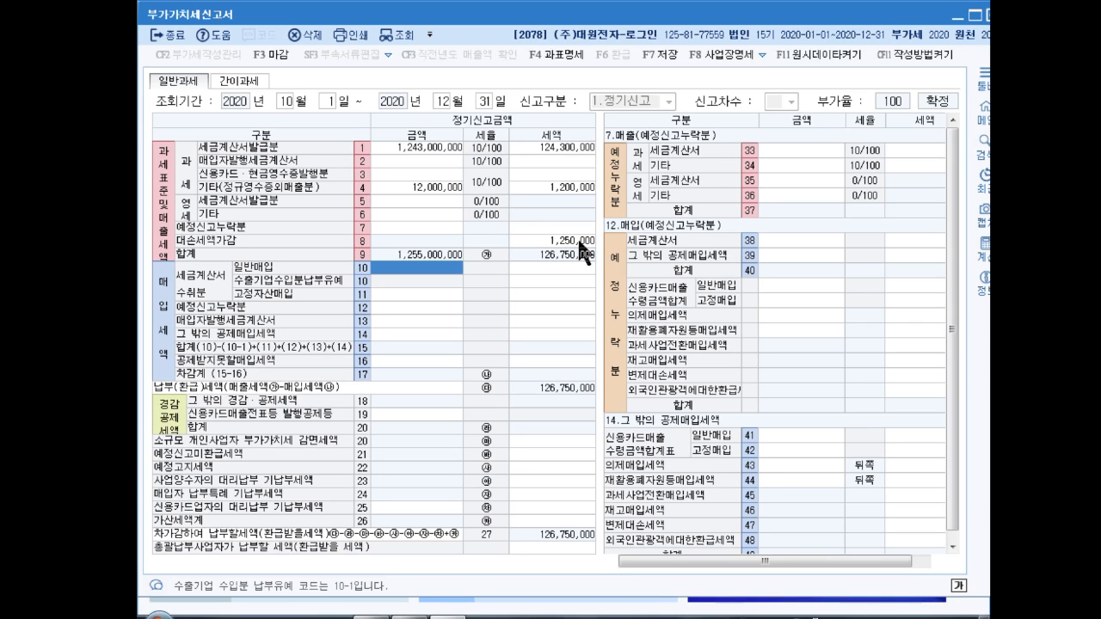
{"action": "left_click", "coordinate": [559, 241]}
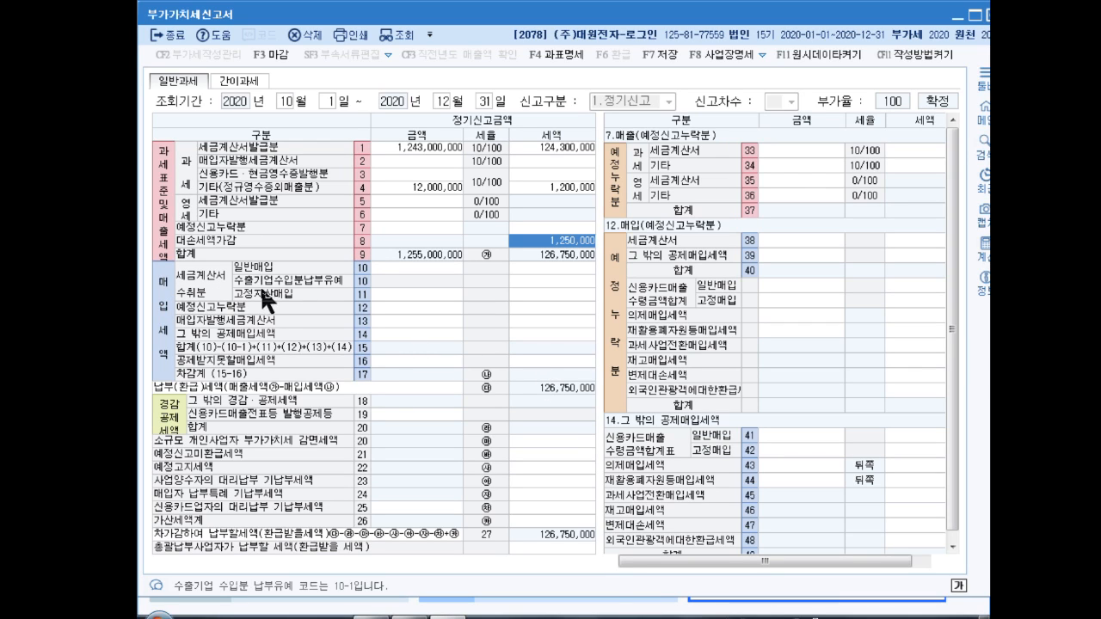
Step: Enter line 11 fixed-asset purchases of 235,000,000 with 23,500,000 tax
{"action": "left_click", "coordinate": [415, 295]}
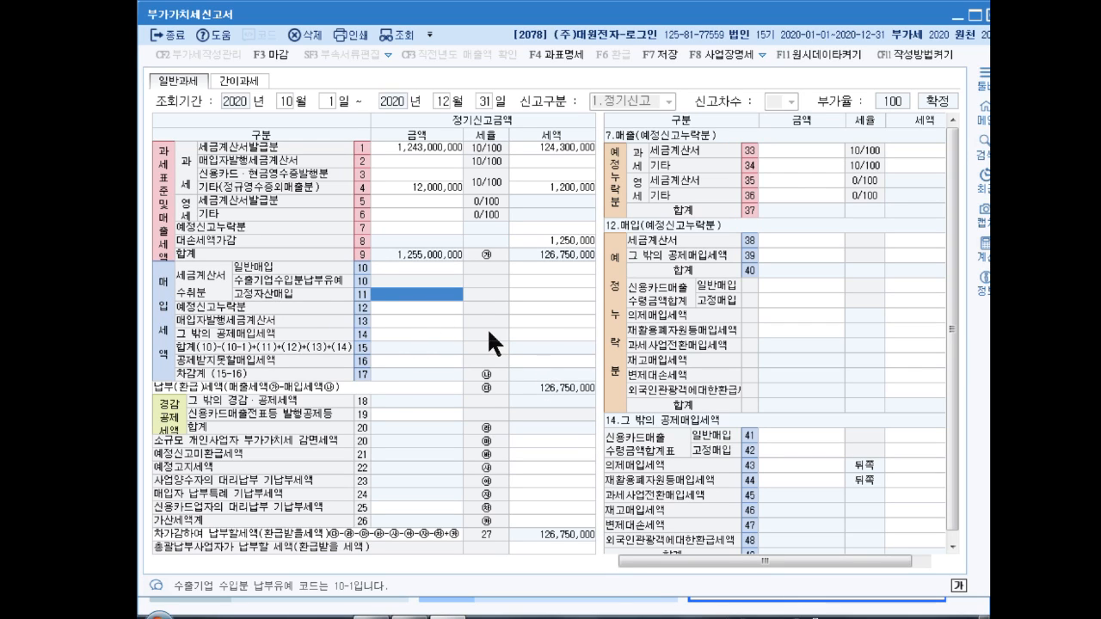
{"action": "type", "text": "235"}
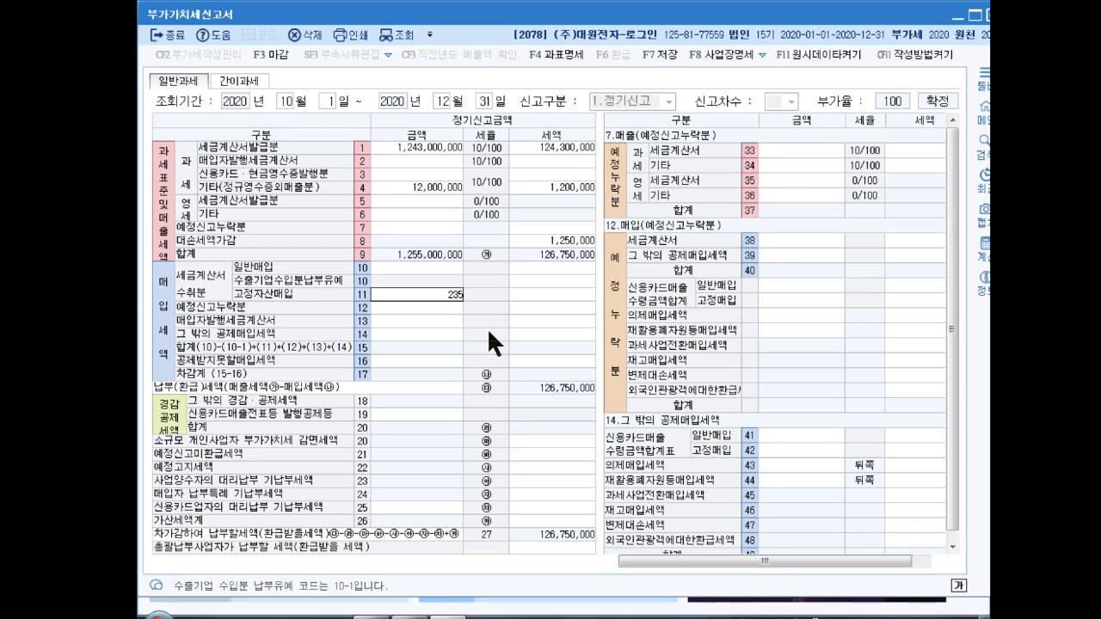
{"action": "type", "text": ",000,000"}
{"action": "key", "text": "Return"}
{"action": "type", "text": "23500"}
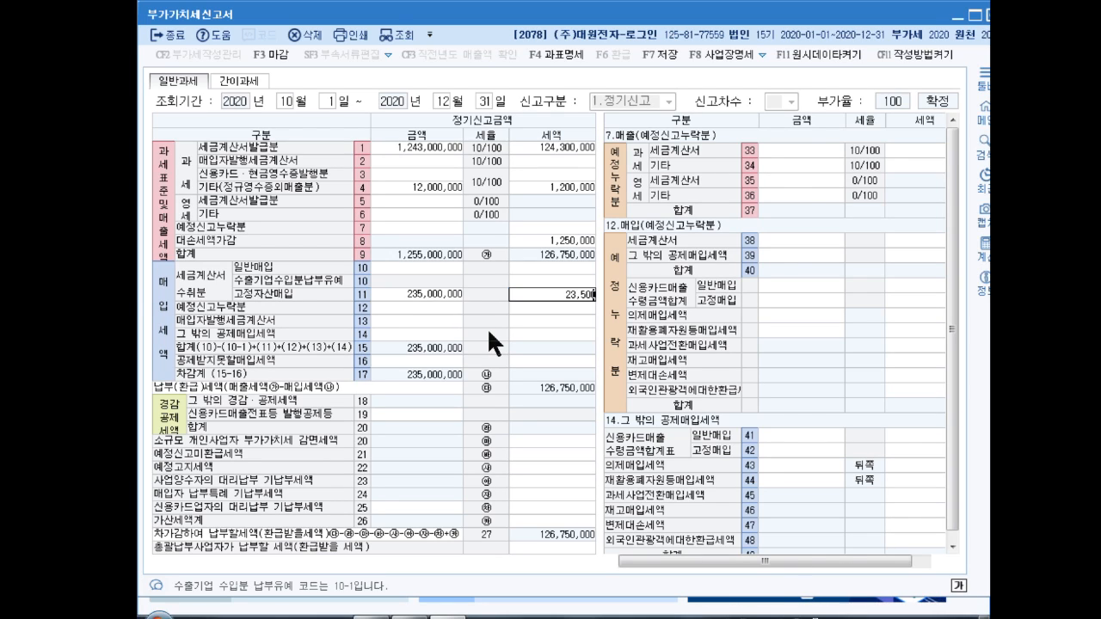
{"action": "key", "text": "Return"}
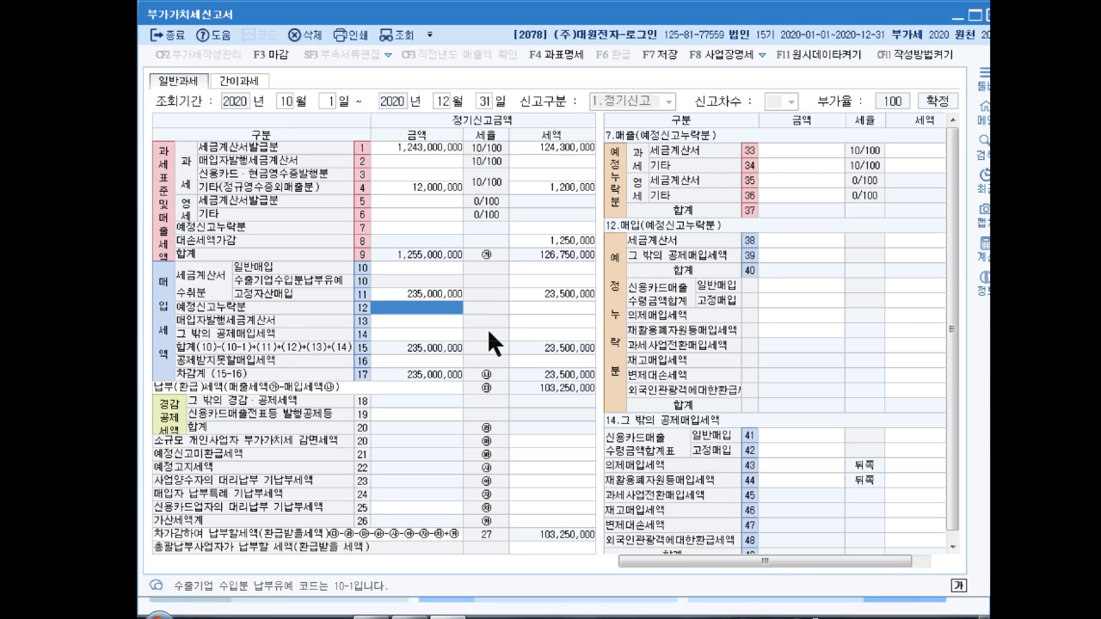
Step: Enter line 10 general purchases of 5,000,000 with 500,000 tax
{"action": "key", "text": "Up"}
{"action": "key", "text": "Up"}
{"action": "key", "text": "Up"}
{"action": "key", "text": "Left"}
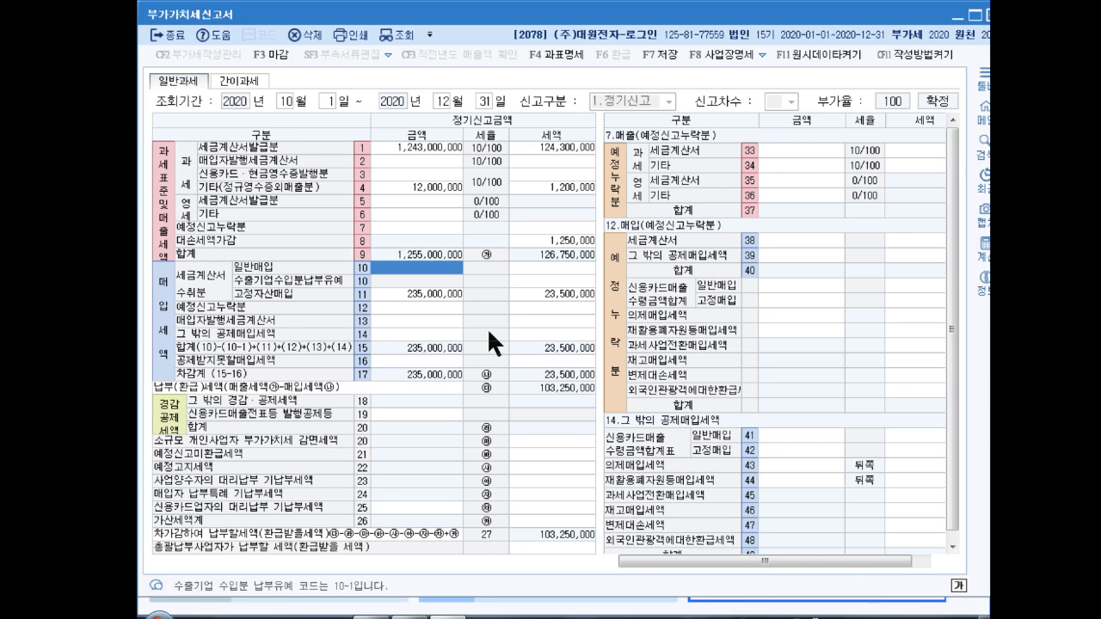
{"action": "type", "text": "5000000"}
{"action": "key", "text": "Return"}
{"action": "type", "text": "5"}
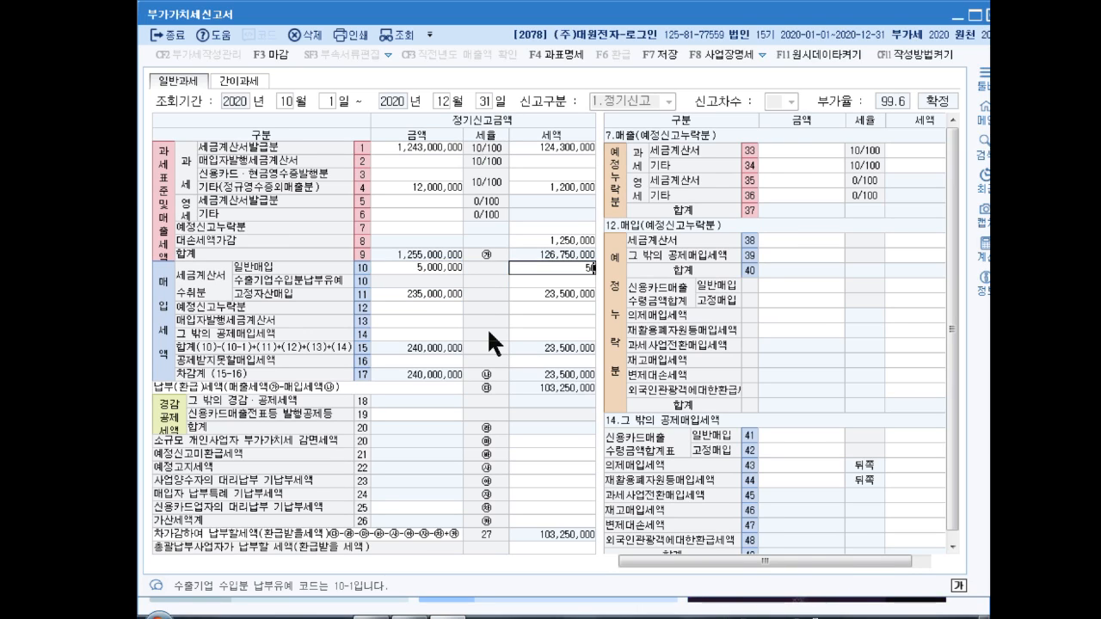
{"action": "type", "text": "00,000"}
{"action": "key", "text": "Return"}
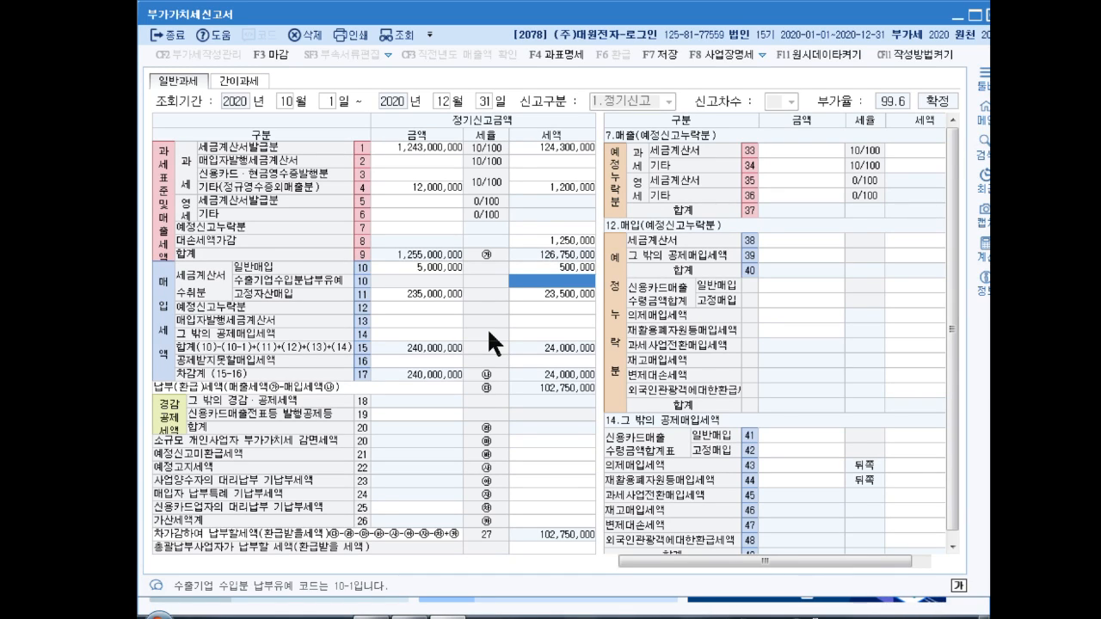
Step: Enter 5,000,000 with 500,000 tax on line 50 of the line 16 non-deductible input tax detail
{"action": "left_click", "coordinate": [409, 358]}
{"action": "left_click", "coordinate": [769, 154]}
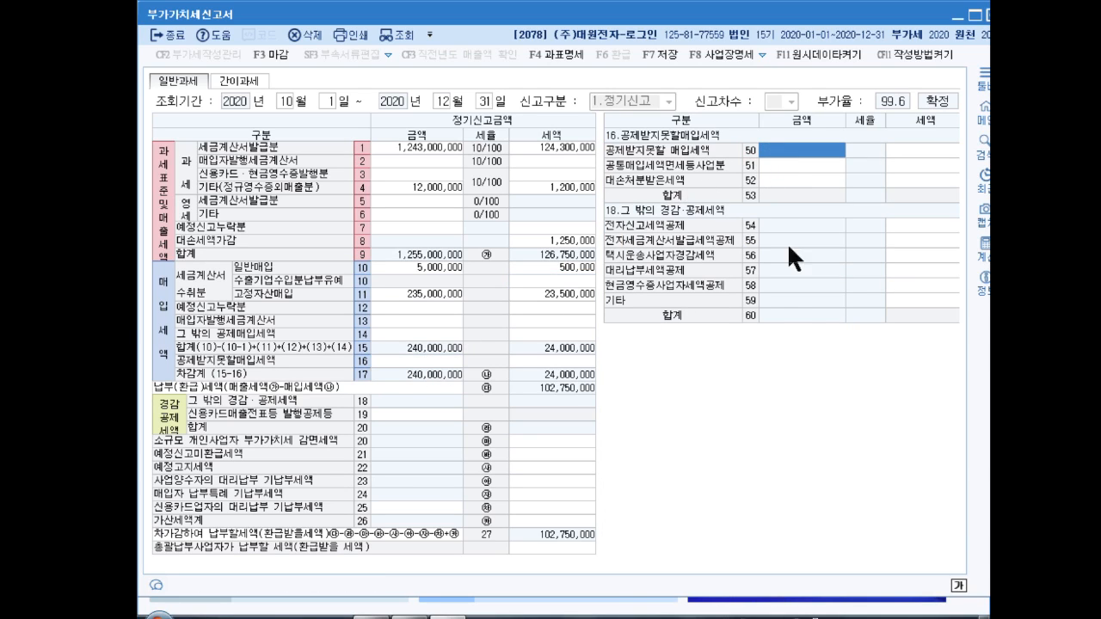
{"action": "type", "text": "5000000"}
{"action": "key", "text": "Return"}
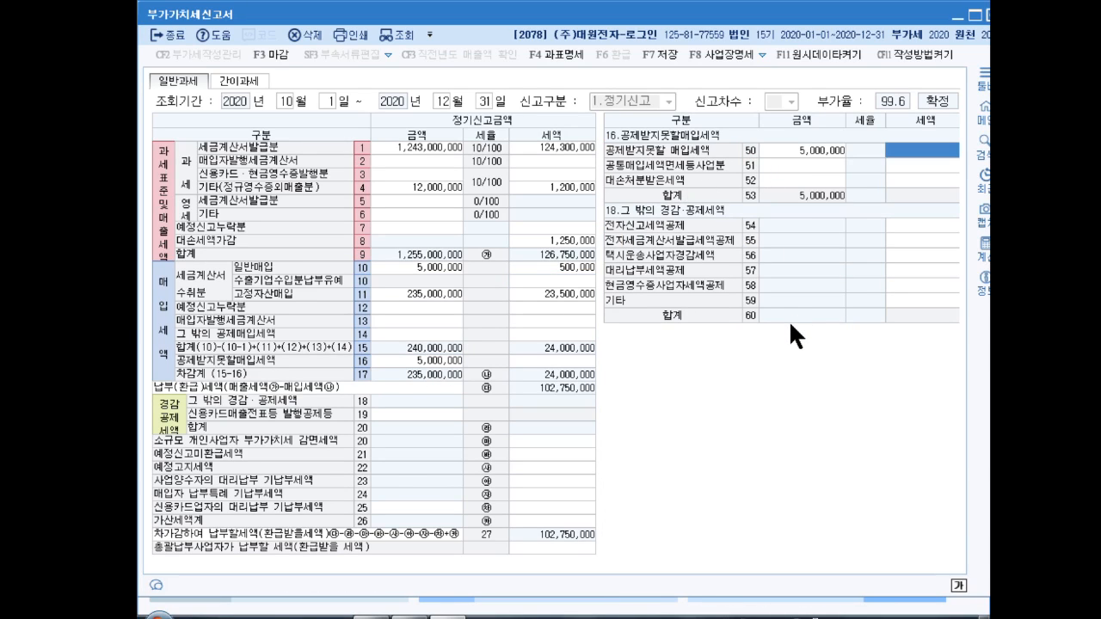
{"action": "type", "text": "500000"}
{"action": "key", "text": "Return"}
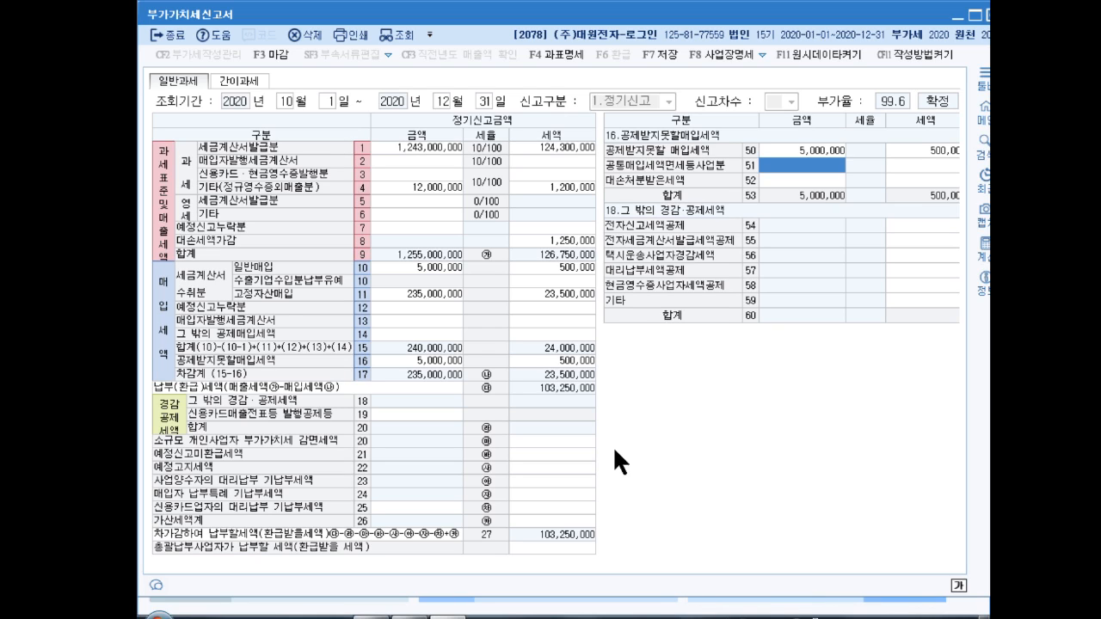
Step: Change the line 10 general purchases amount to 565,000,000 with 56,500,000 tax
{"action": "left_click", "coordinate": [424, 265]}
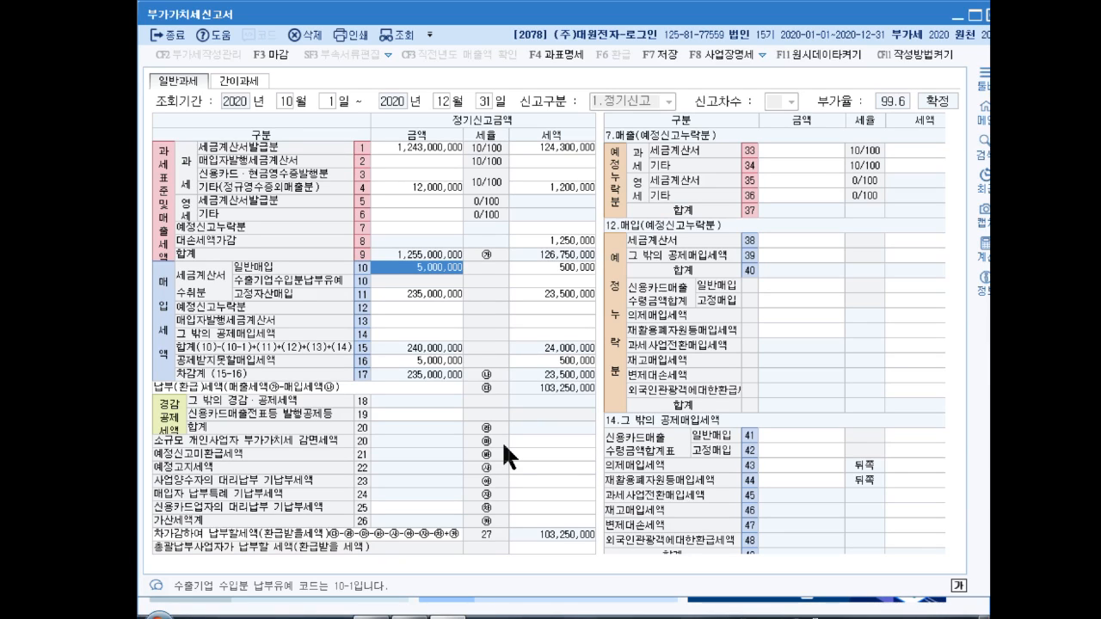
{"action": "type", "text": "565000000"}
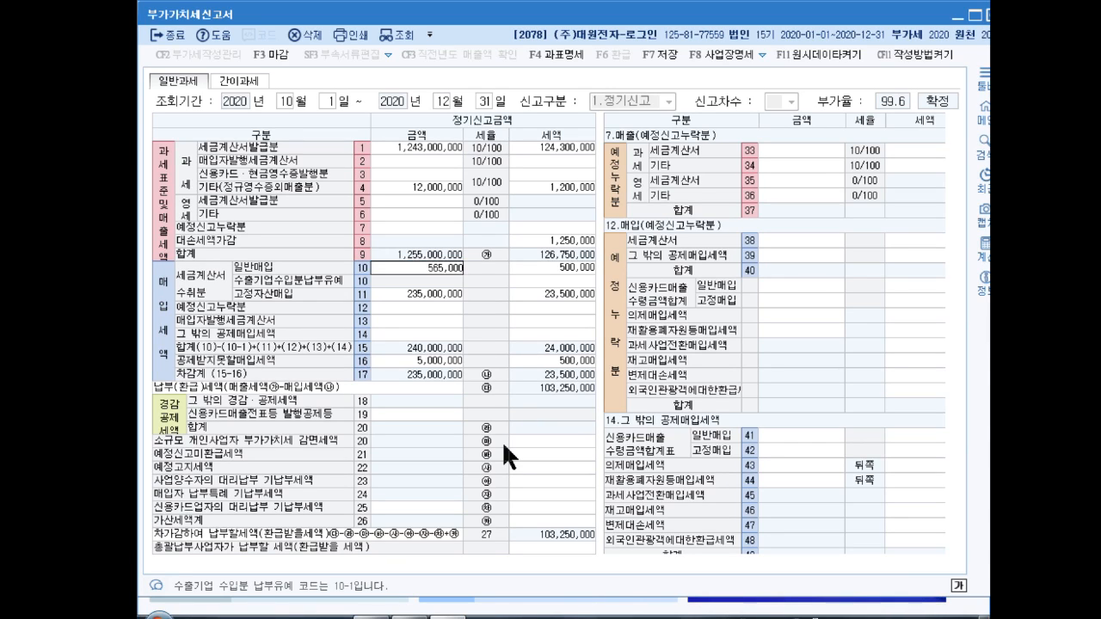
{"action": "key", "text": "Return"}
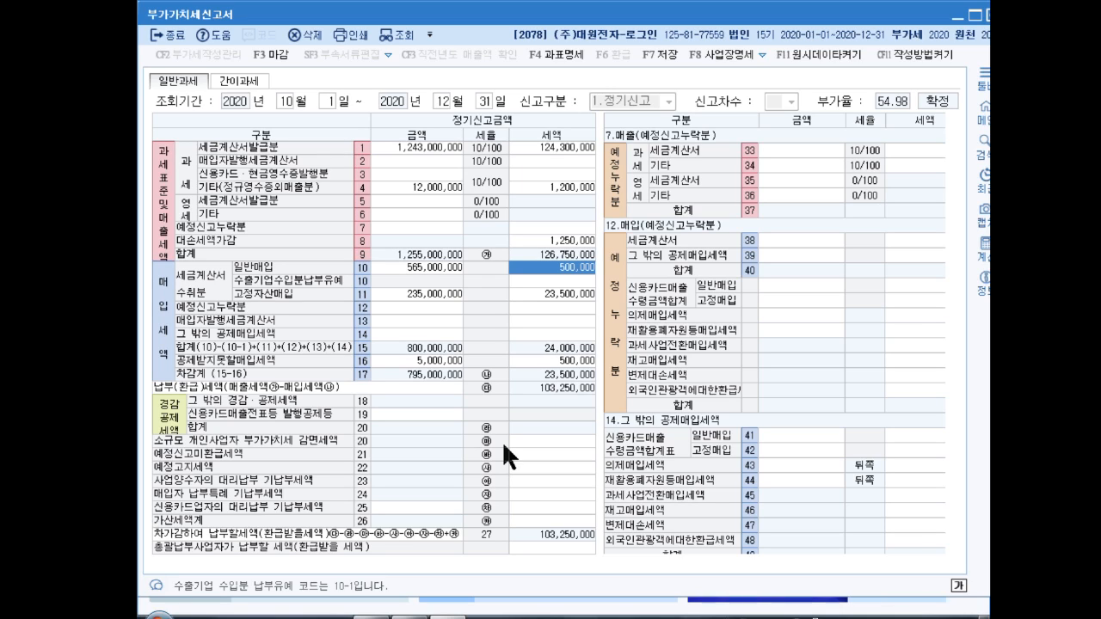
{"action": "type", "text": "565,0"}
{"action": "type", "text": "00,00"}
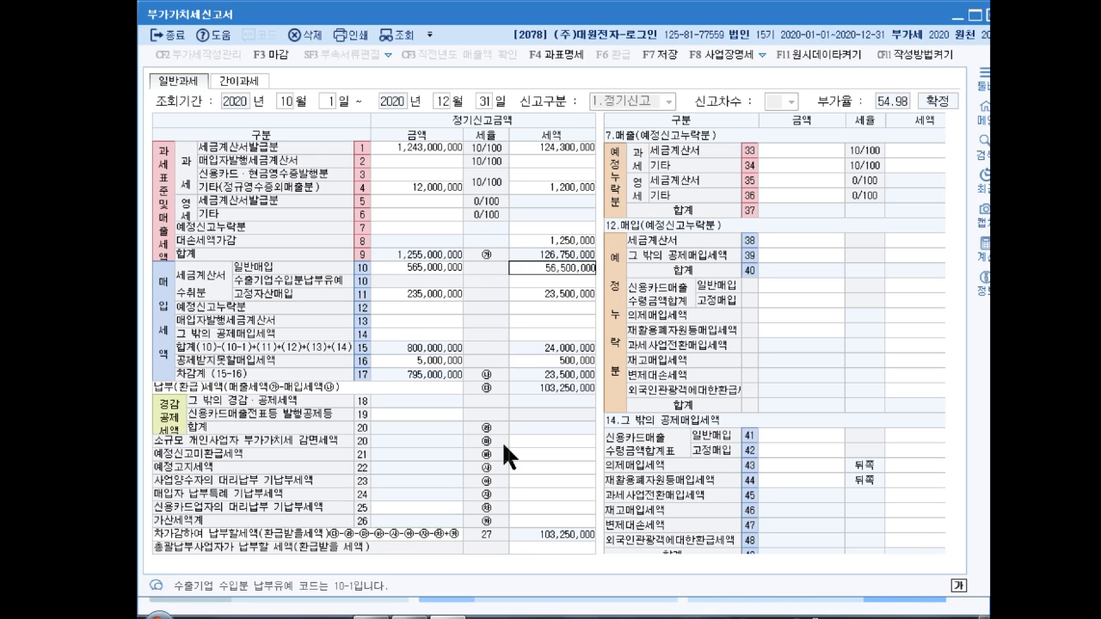
{"action": "key", "text": "Return"}
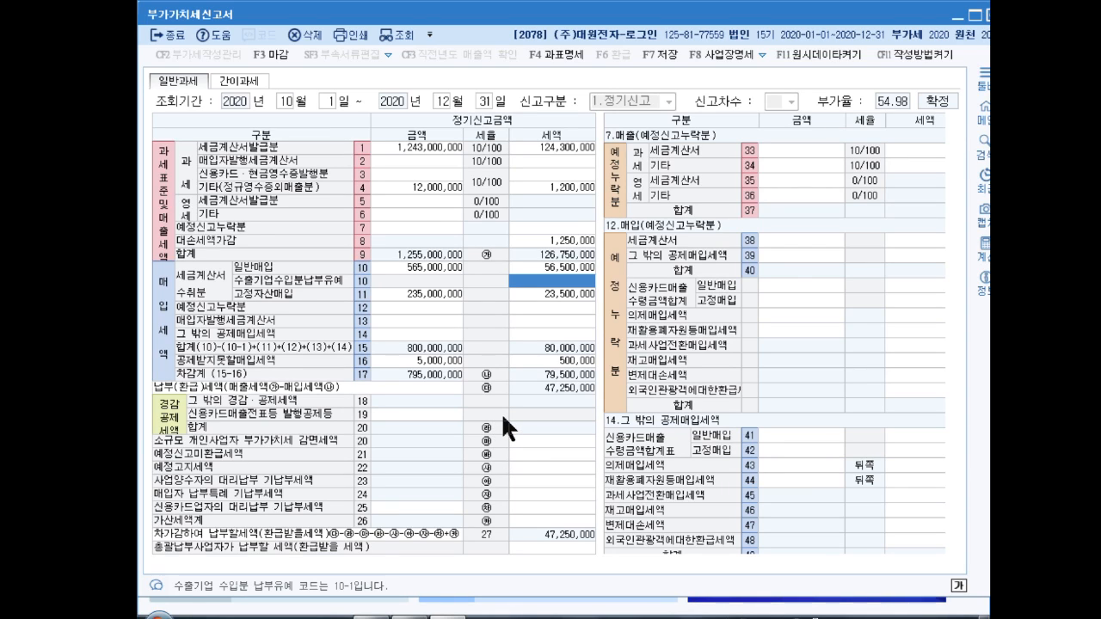
Step: Enter 20,000,000 on line 63 지연수취 in the 가산세명세 penalty details
{"action": "left_click", "coordinate": [558, 520]}
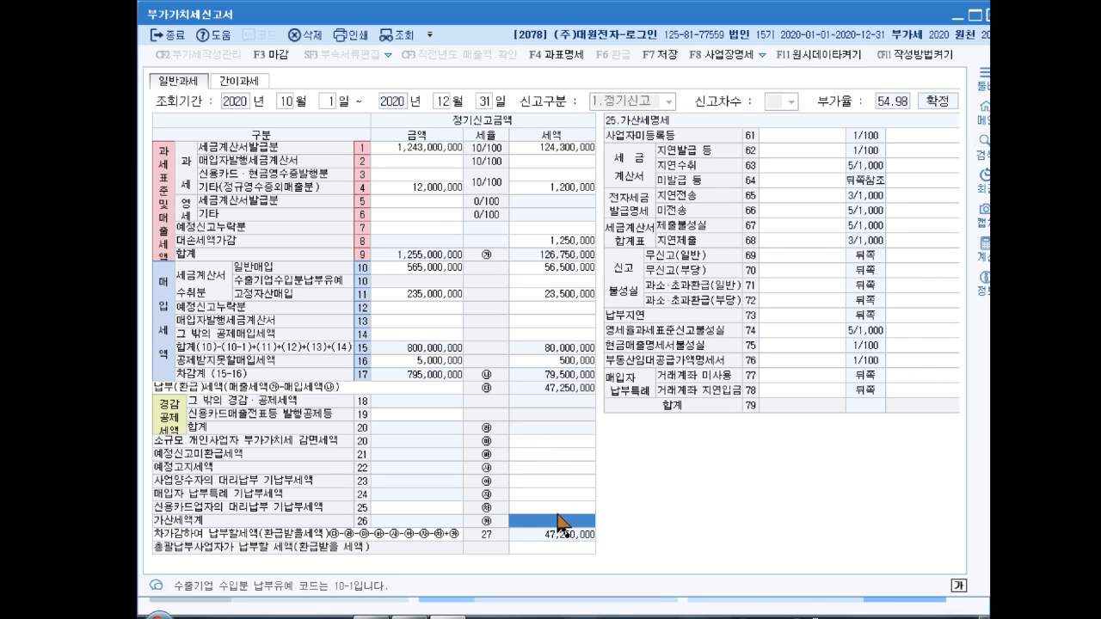
{"action": "left_click", "coordinate": [793, 163]}
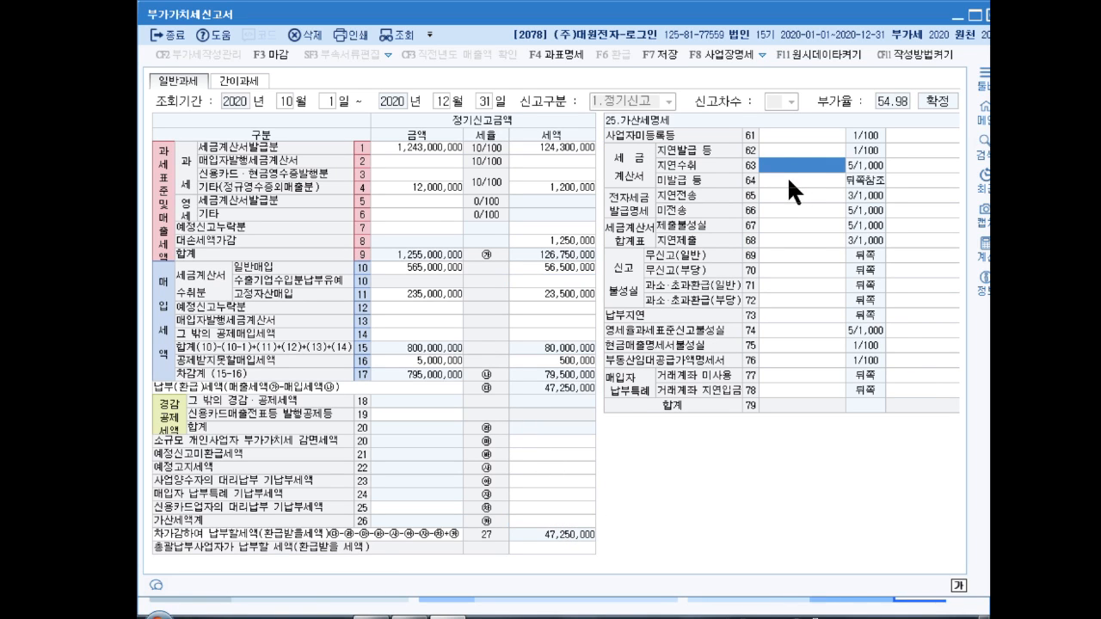
{"action": "type", "text": "20000000"}
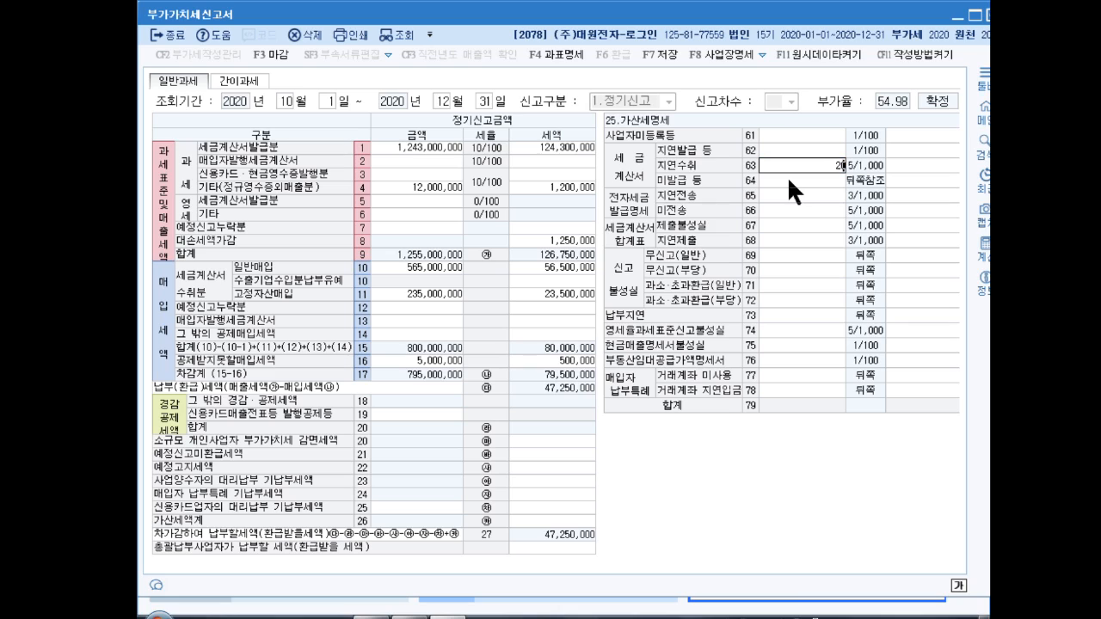
{"action": "key", "text": "Return"}
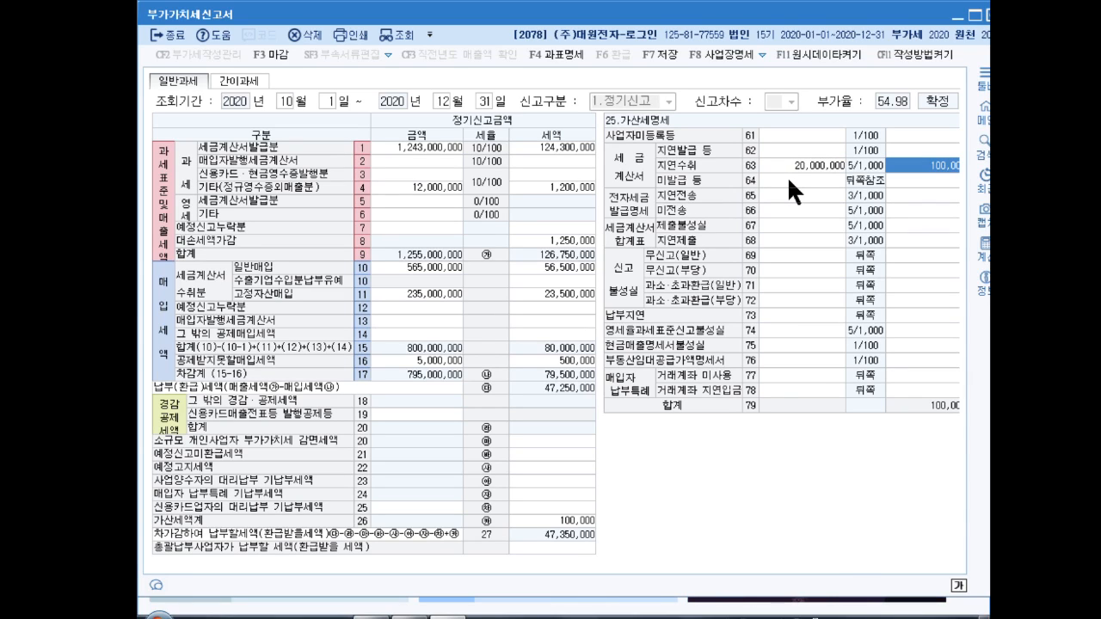
{"action": "key", "text": "Return"}
{"action": "key", "text": "Up"}
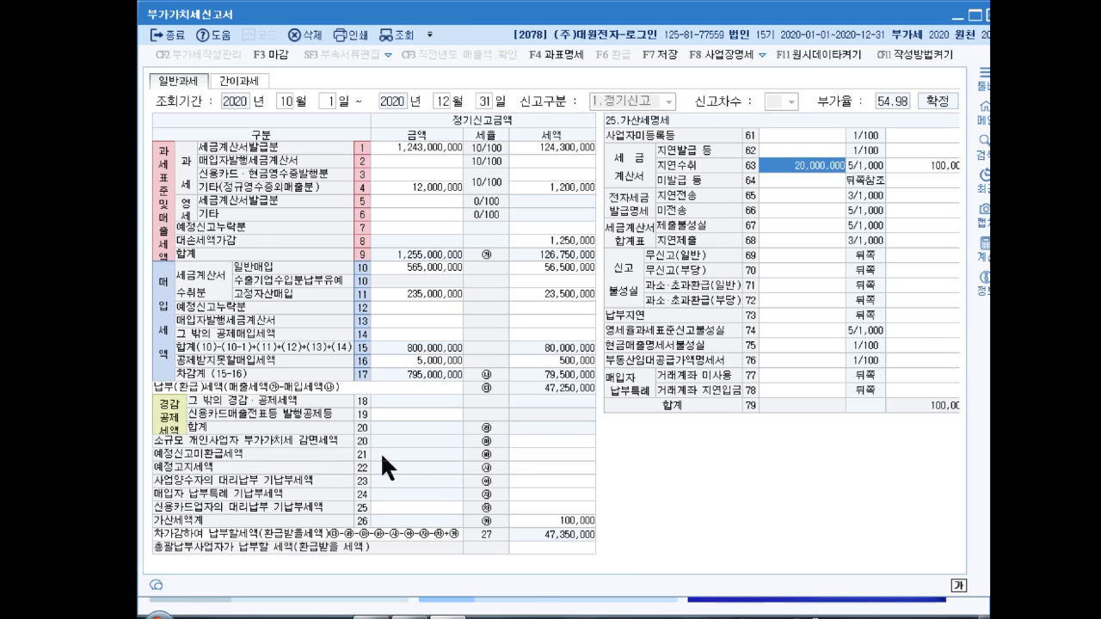
Step: Put 11,500,000 in the line 21 예정신고미환급세액 tax cell
{"action": "left_click", "coordinate": [530, 453]}
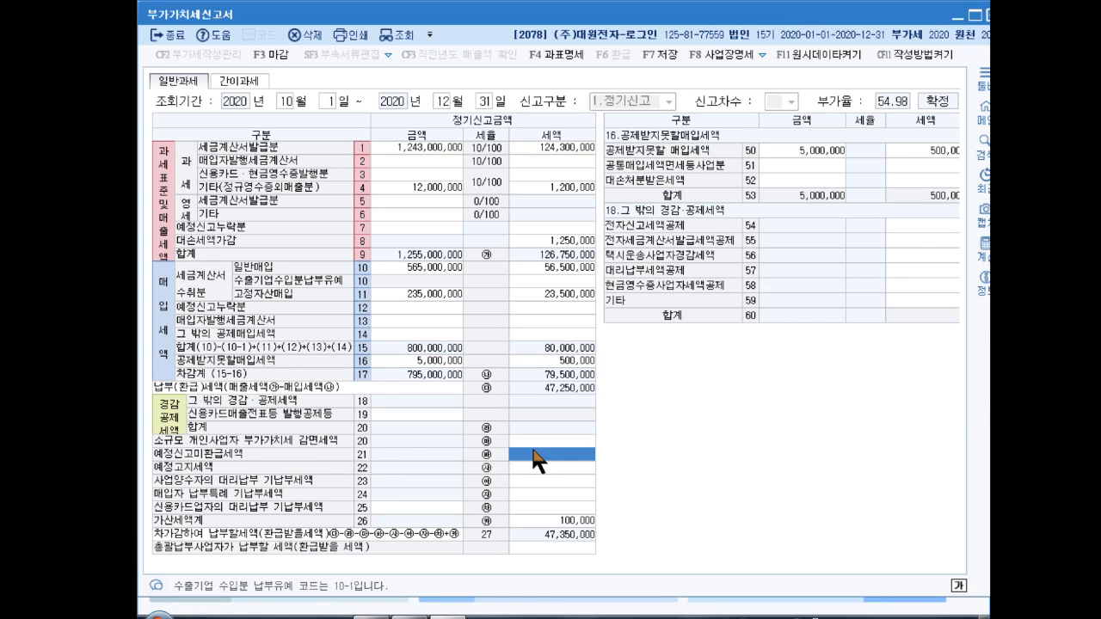
{"action": "type", "text": "11500000"}
{"action": "key", "text": "Return"}
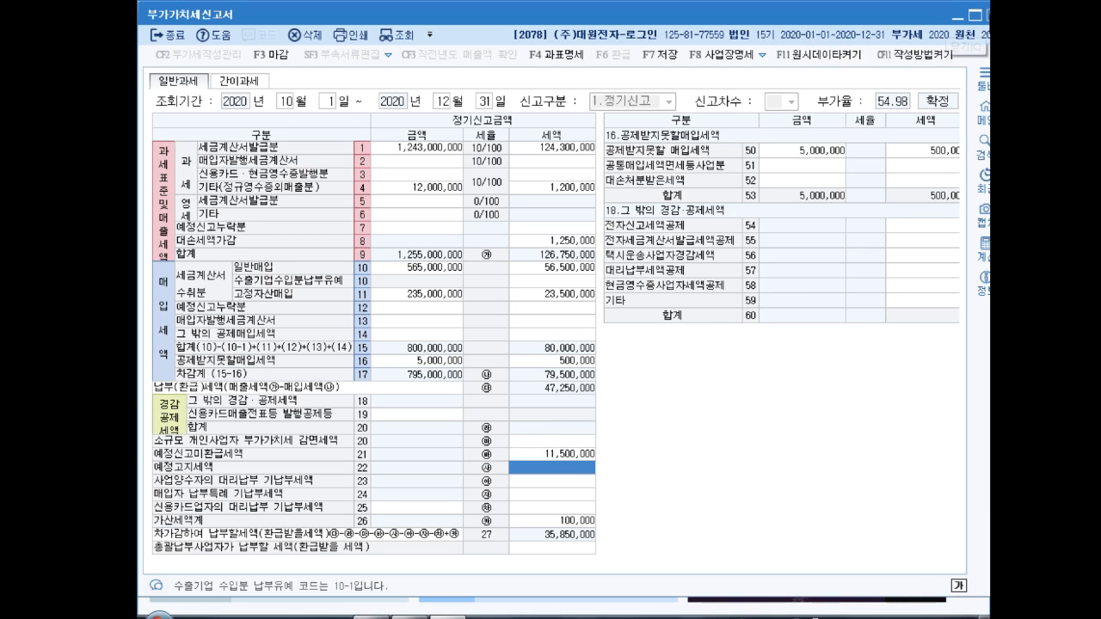
Step: Close the VAT return form, saving its data
{"action": "left_click", "coordinate": [990, 14]}
{"action": "left_click", "coordinate": [592, 326]}
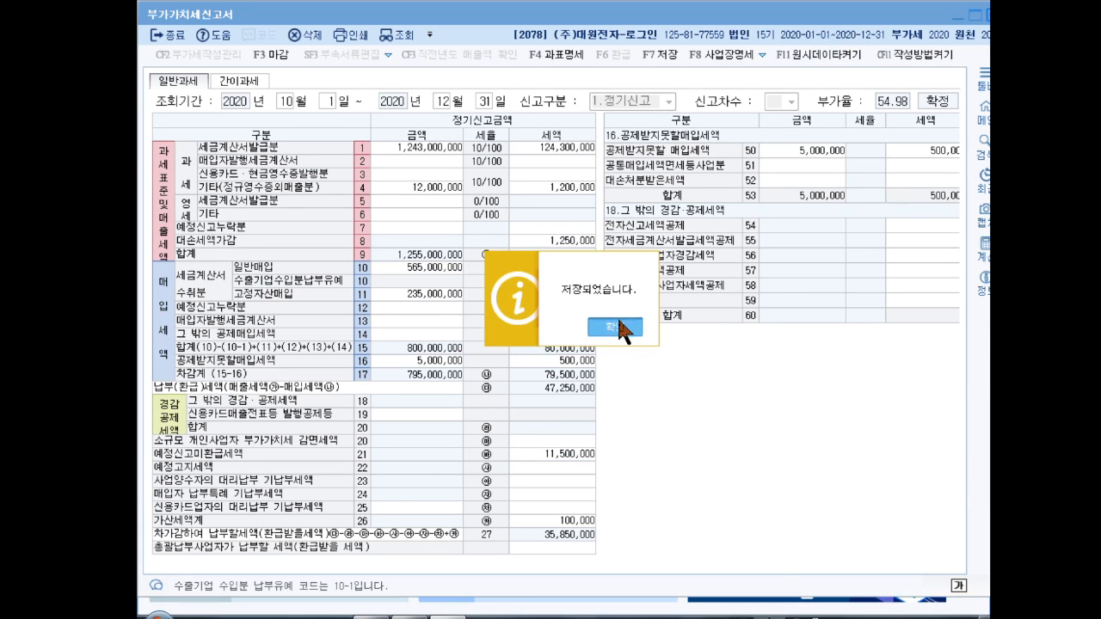
{"action": "left_click", "coordinate": [684, 325]}
Step: Start a 일반전표입력 entry in 회계관리 dated the 31st
{"action": "left_click", "coordinate": [179, 41]}
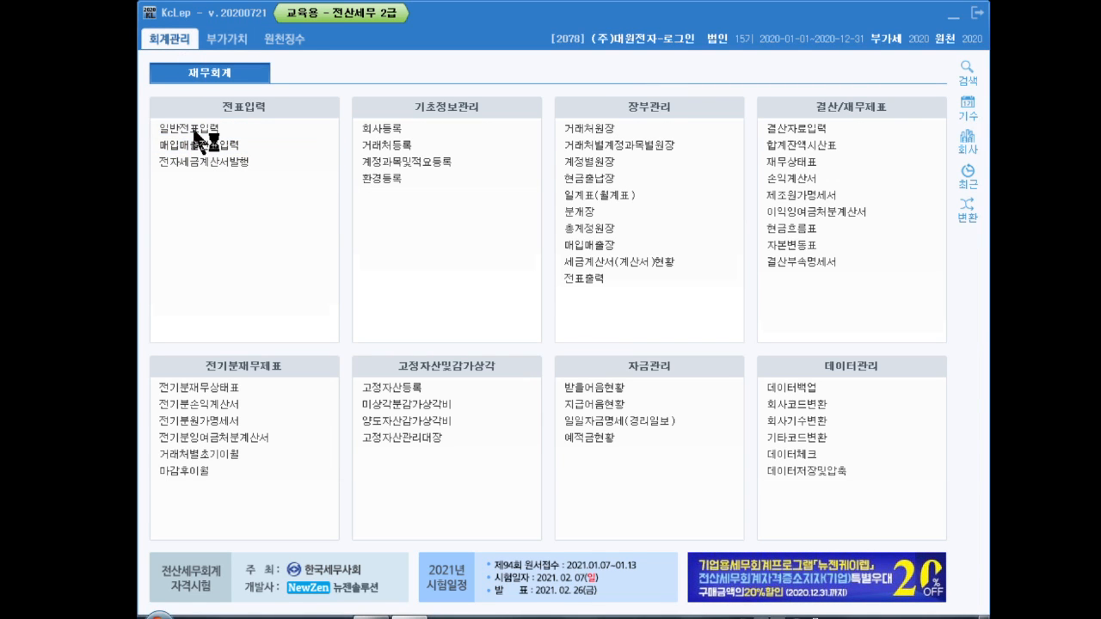
{"action": "left_click", "coordinate": [193, 129]}
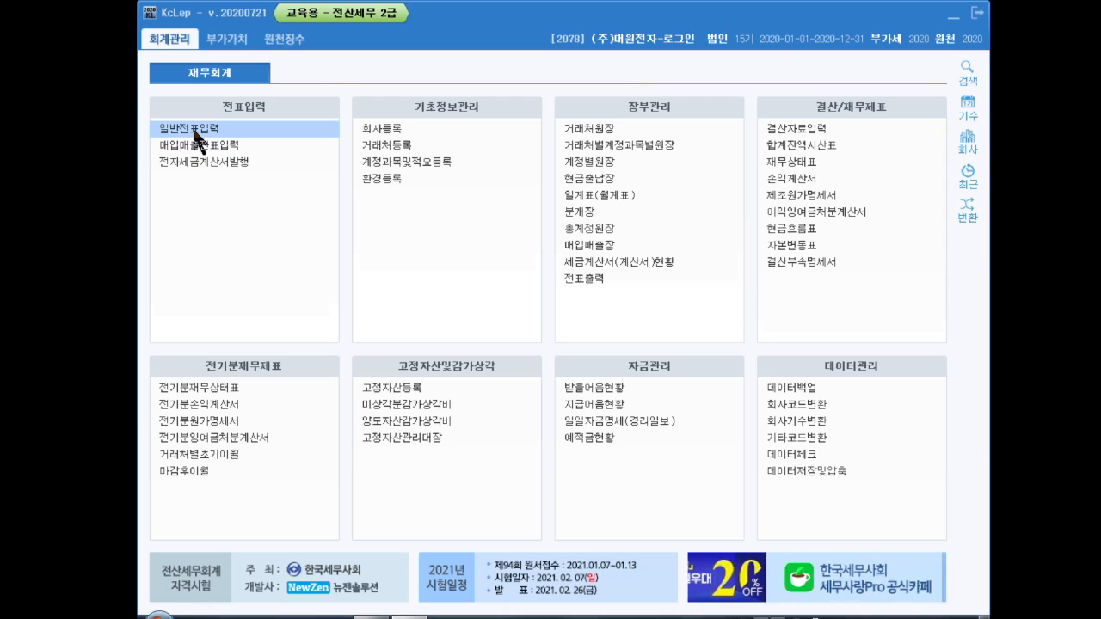
{"action": "type", "text": "31"}
{"action": "key", "text": "Return"}
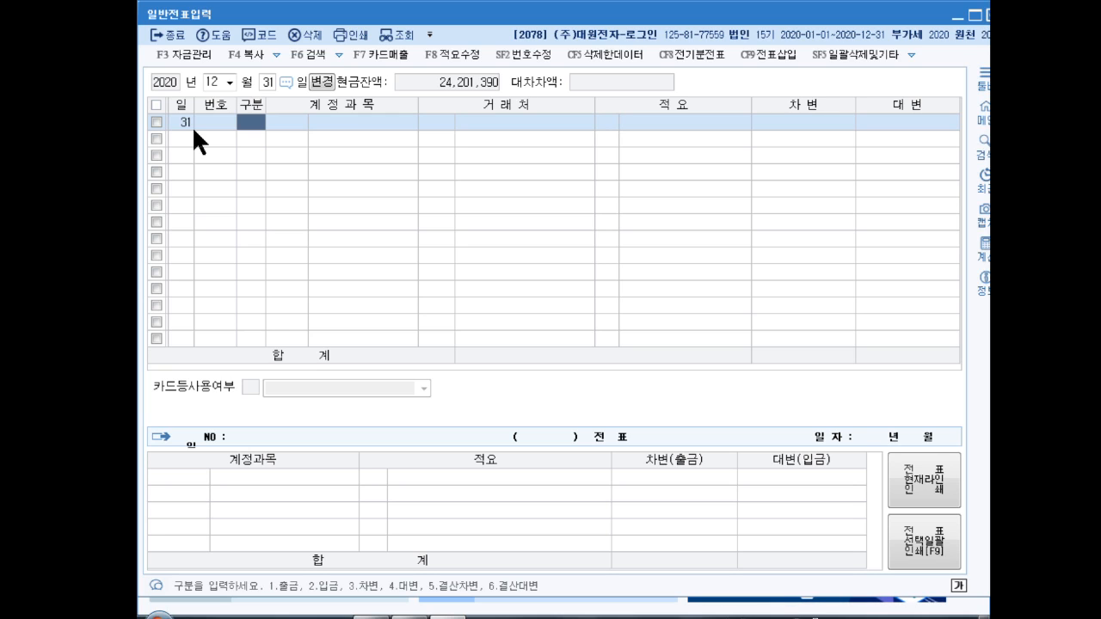
Step: Enter a credit to 0901 이자수익 of 8,000,000 and a matching debit to 0116 미수수익
{"action": "type", "text": "4"}
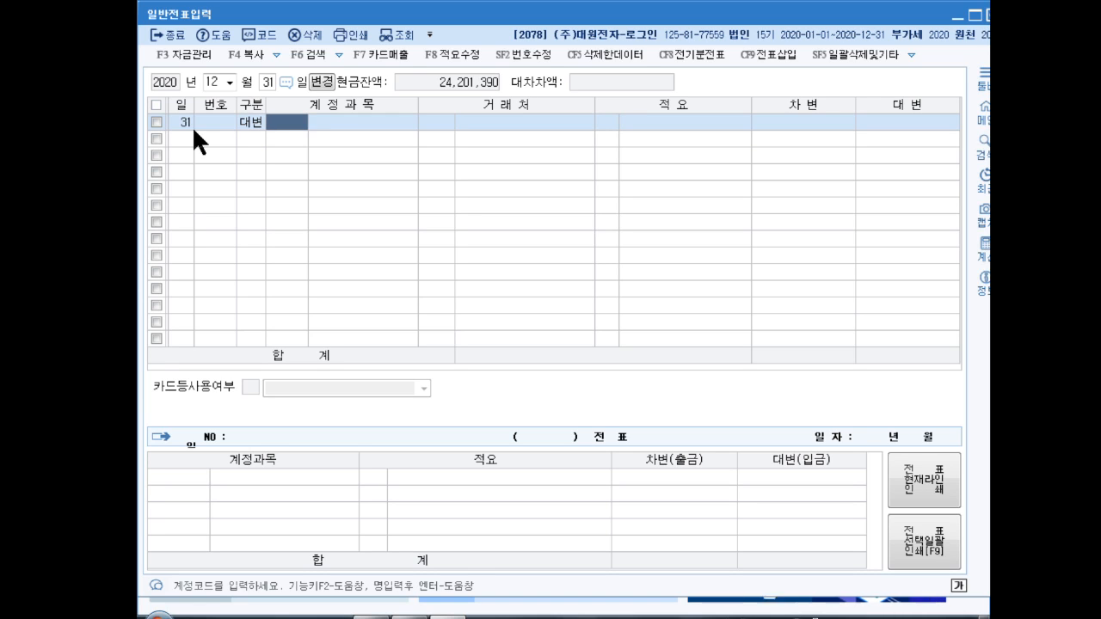
{"action": "type", "text": "이자수"}
{"action": "key", "text": "Return"}
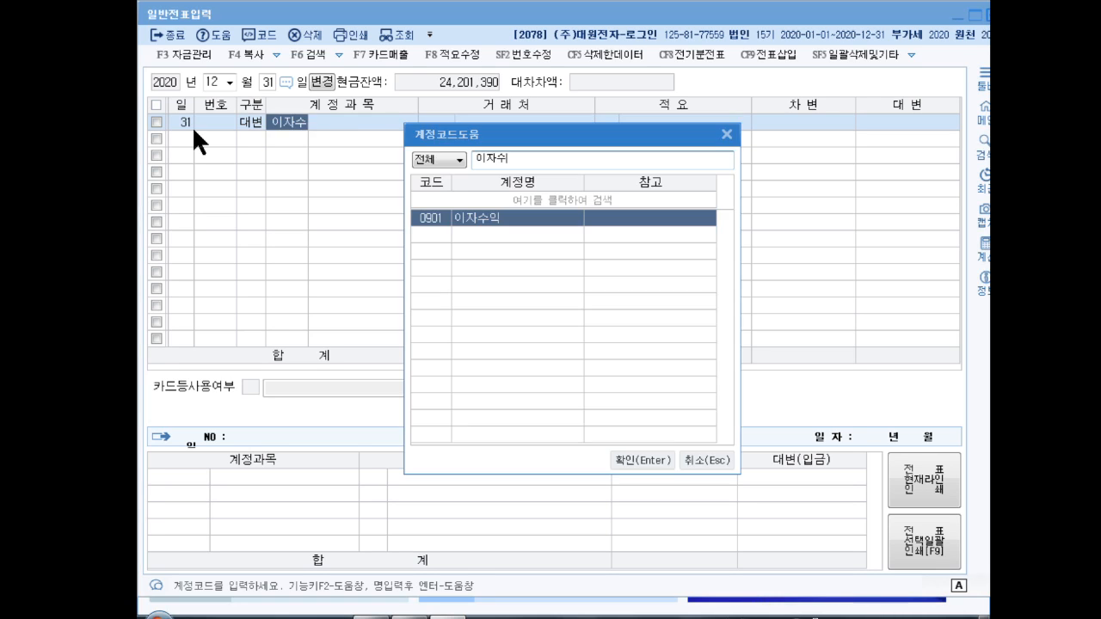
{"action": "key", "text": "Return"}
{"action": "key", "text": "Return"}
{"action": "key", "text": "Return"}
{"action": "key", "text": "Return"}
{"action": "key", "text": "Return"}
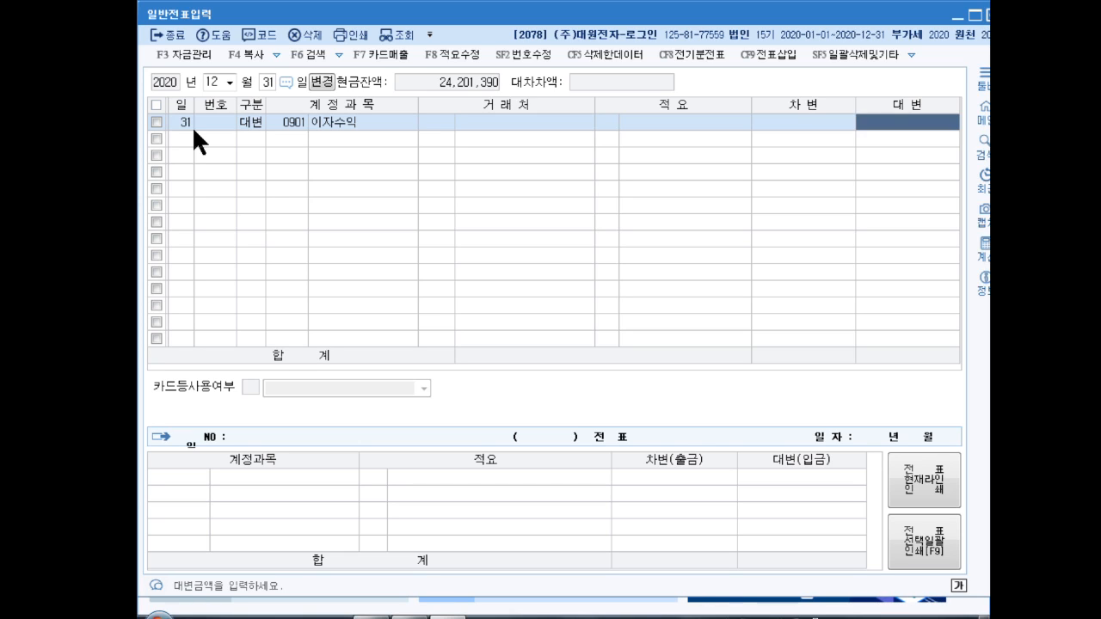
{"action": "type", "text": "8000000"}
{"action": "key", "text": "Return"}
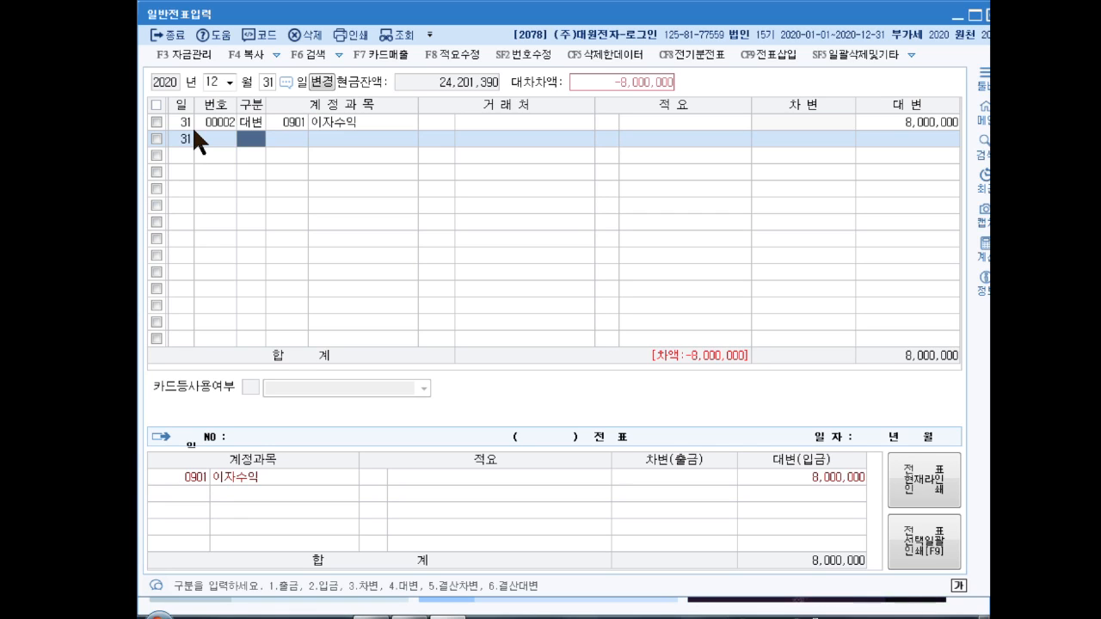
{"action": "type", "text": "3"}
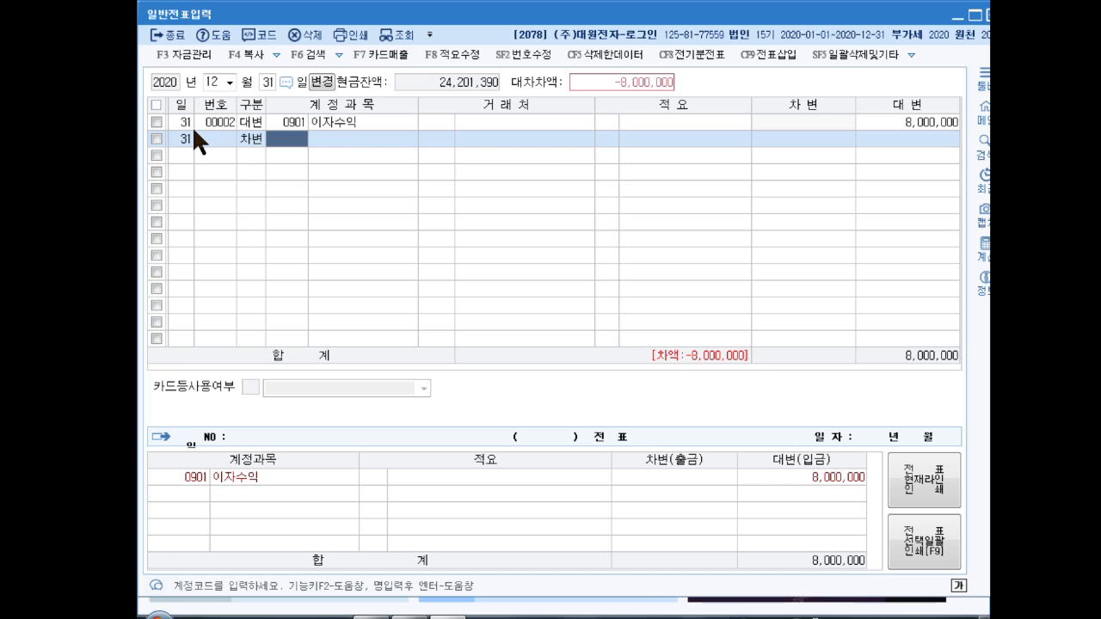
{"action": "type", "text": "미수수"}
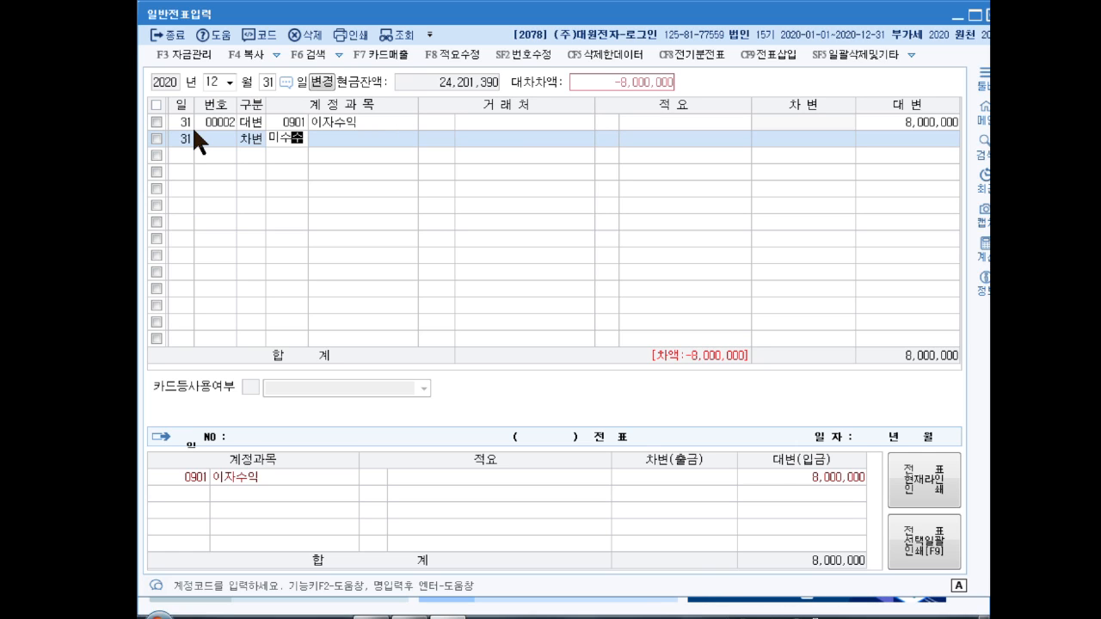
{"action": "key", "text": "Return"}
{"action": "key", "text": "Return"}
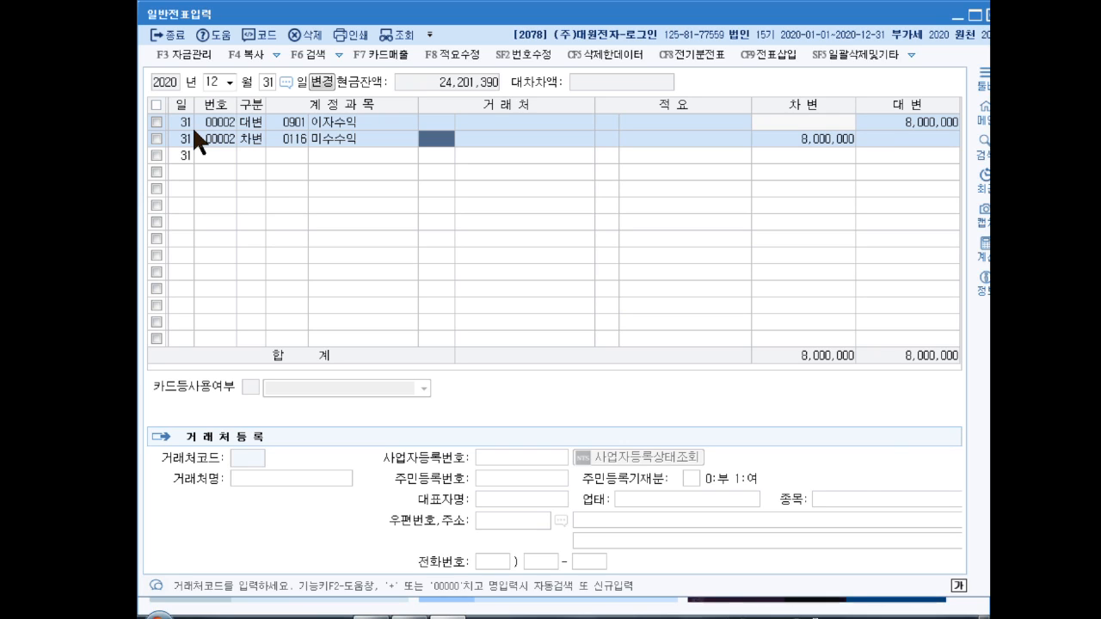
{"action": "key", "text": "Return"}
{"action": "key", "text": "Return"}
{"action": "key", "text": "Return"}
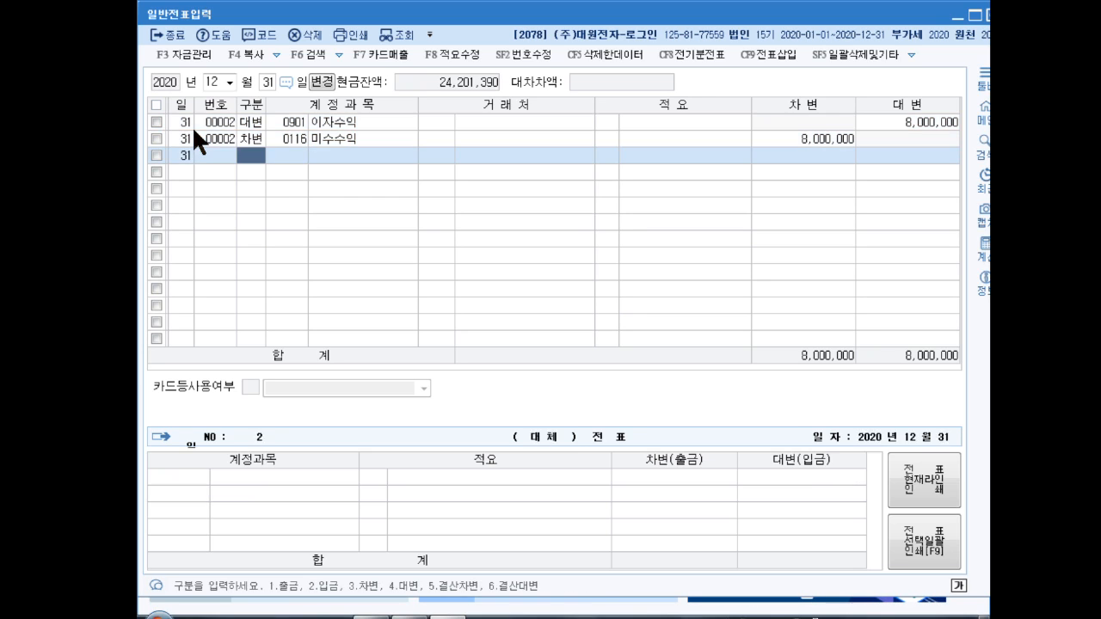
Step: Enter a credit line to 0141 현금과부족 for 130,000
{"action": "type", "text": "41 현금과"}
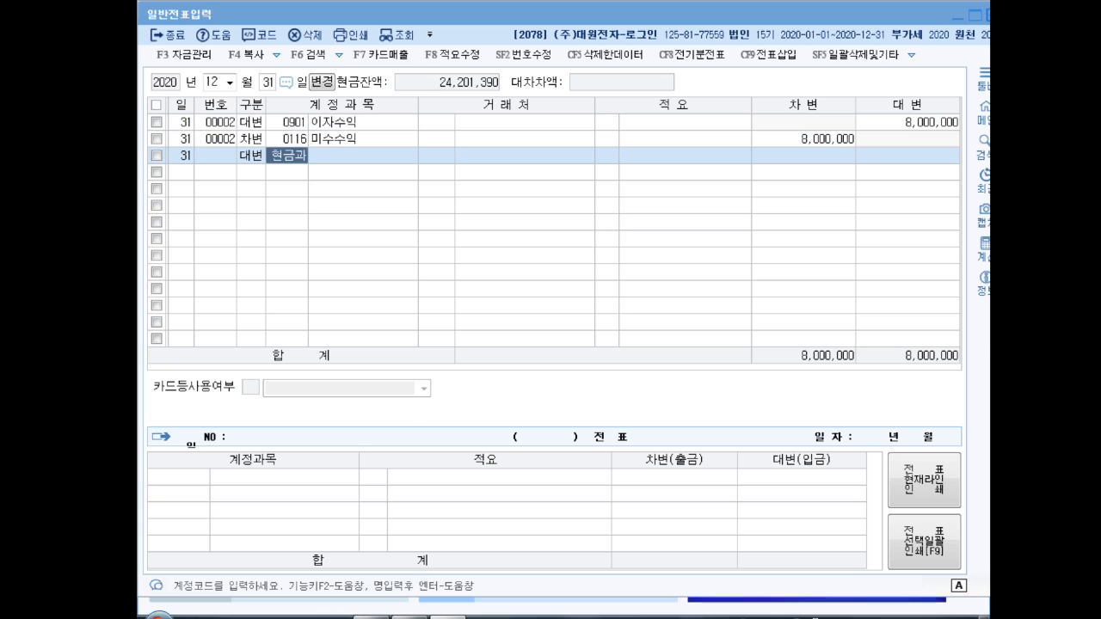
{"action": "key", "text": "Return"}
{"action": "key", "text": "Return"}
{"action": "key", "text": "Return"}
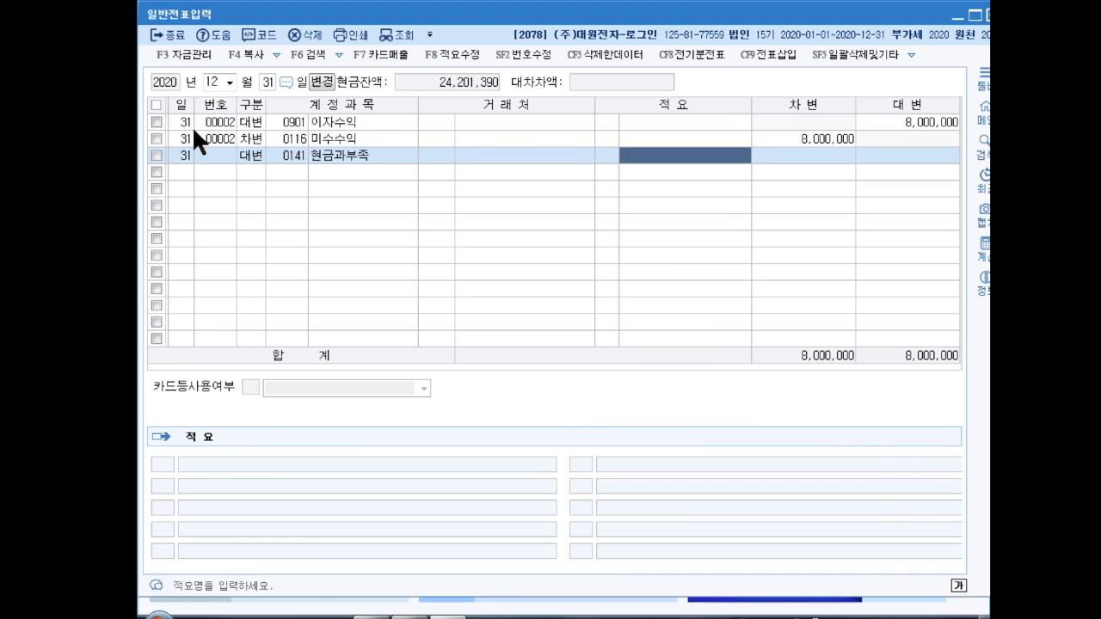
{"action": "key", "text": "Return"}
{"action": "type", "text": "1300000"}
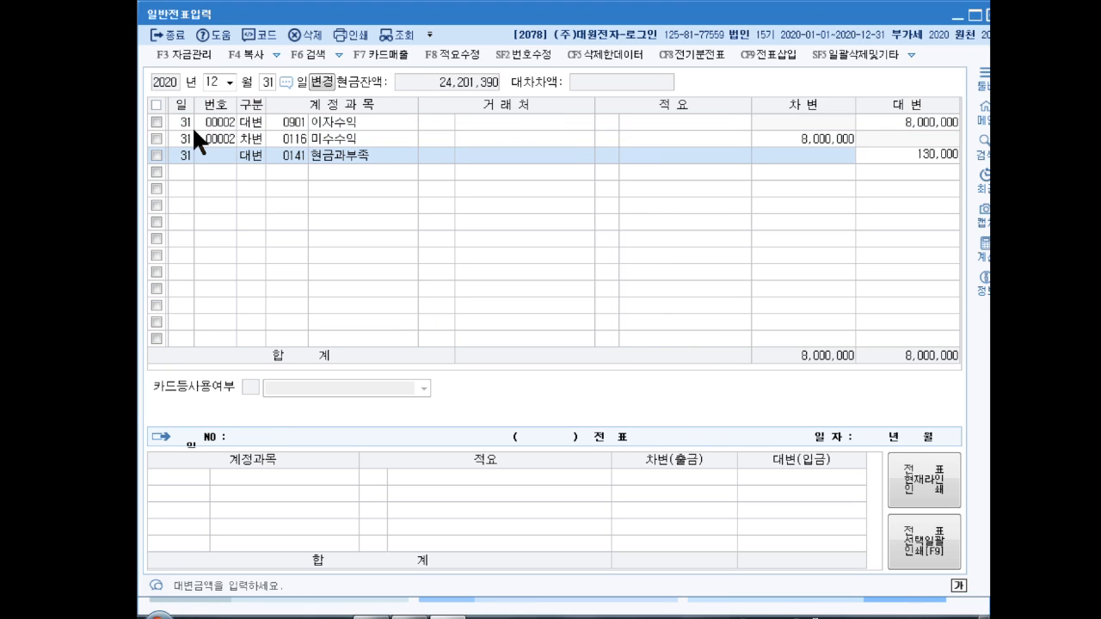
{"action": "key", "text": "Return"}
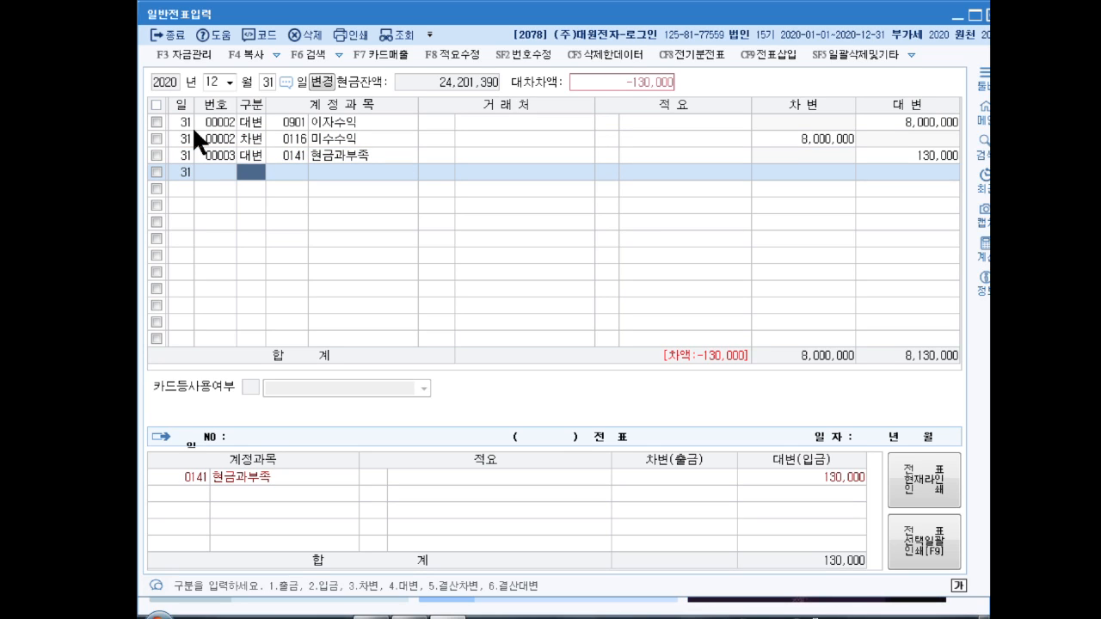
Step: Add debits of 100,000 to 0813 접대비(판) and 30,000 to 0153 원재료
{"action": "type", "text": "3"}
{"action": "key", "text": "Return"}
{"action": "type", "text": "접대비"}
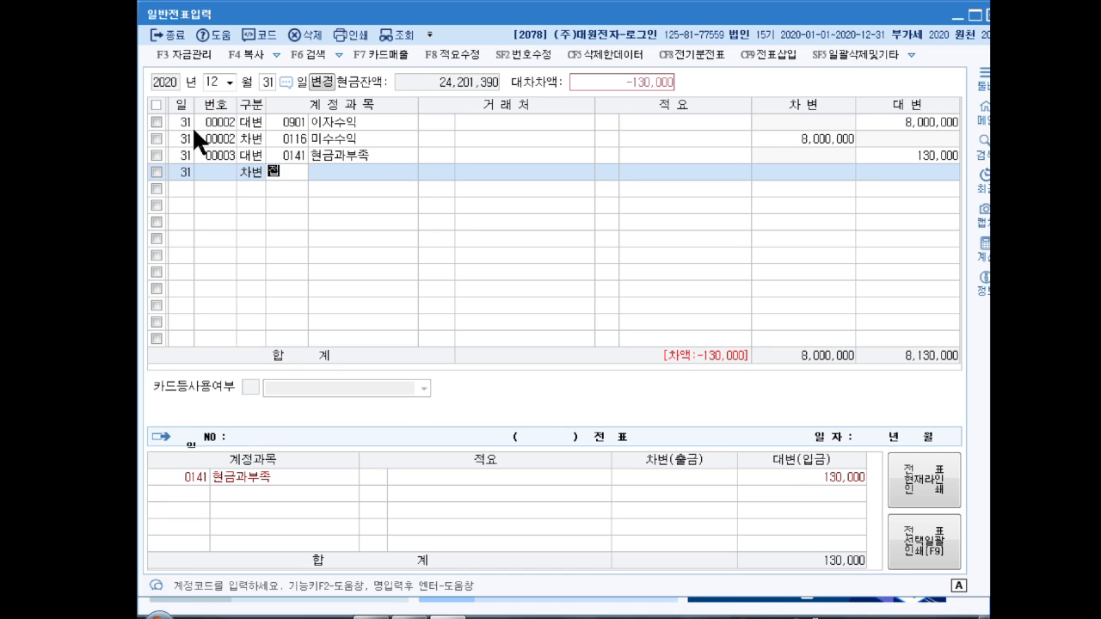
{"action": "key", "text": "Return"}
{"action": "key", "text": "Down"}
{"action": "key", "text": "Down"}
{"action": "key", "text": "Down"}
{"action": "key", "text": "Down"}
{"action": "key", "text": "Down"}
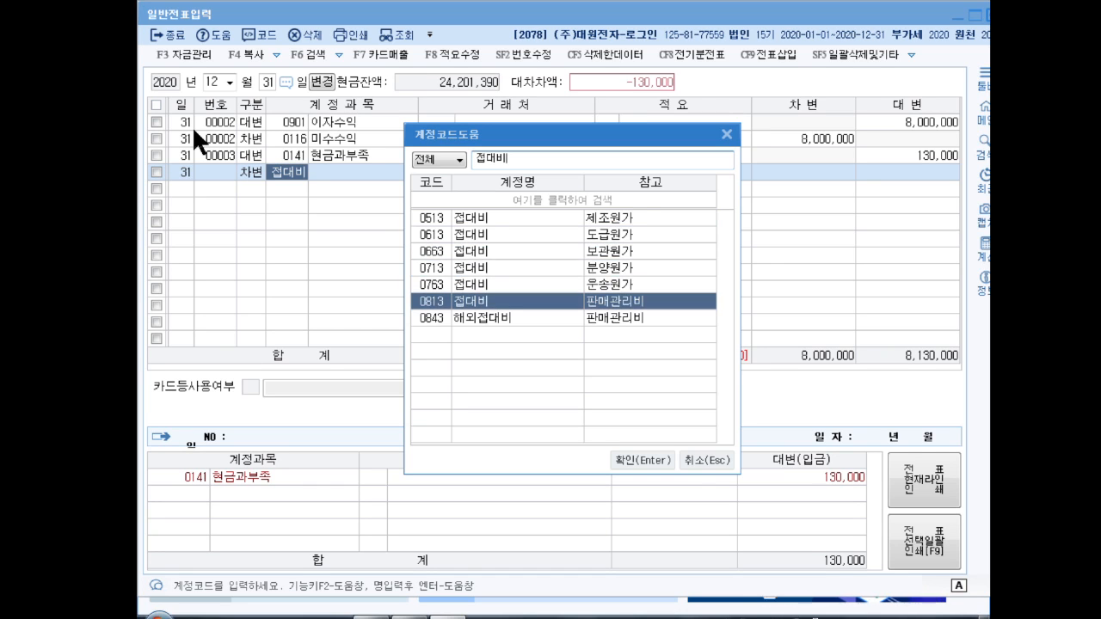
{"action": "key", "text": "Return"}
{"action": "key", "text": "Return"}
{"action": "type", "text": "1"}
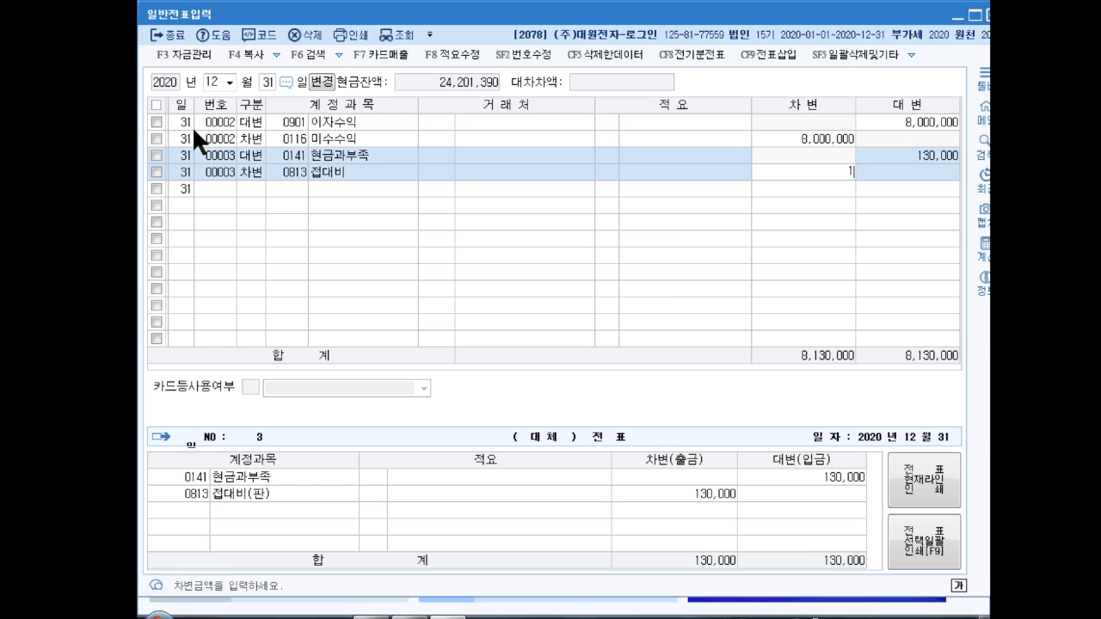
{"action": "type", "text": "00,000"}
{"action": "key", "text": "Return"}
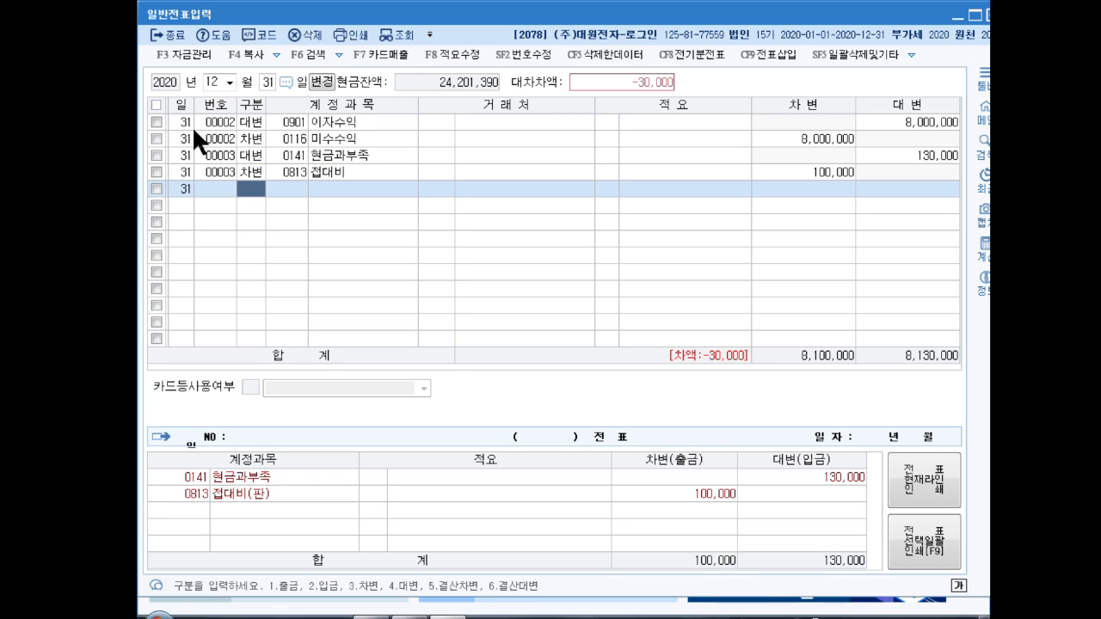
{"action": "type", "text": "3"}
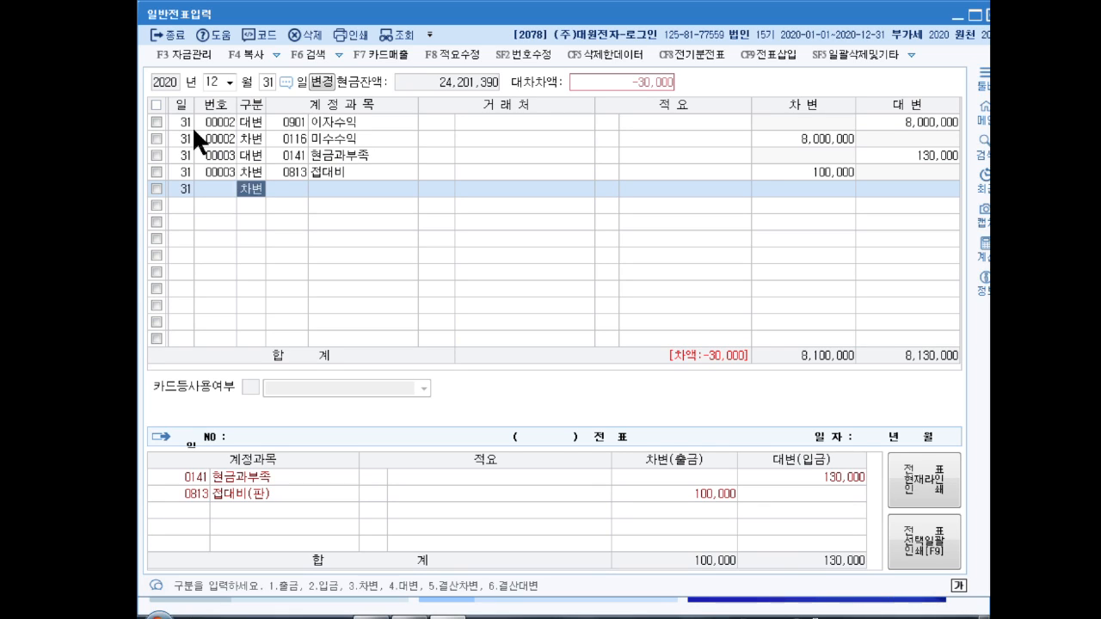
{"action": "type", "text": "0153"}
{"action": "key", "text": "Return"}
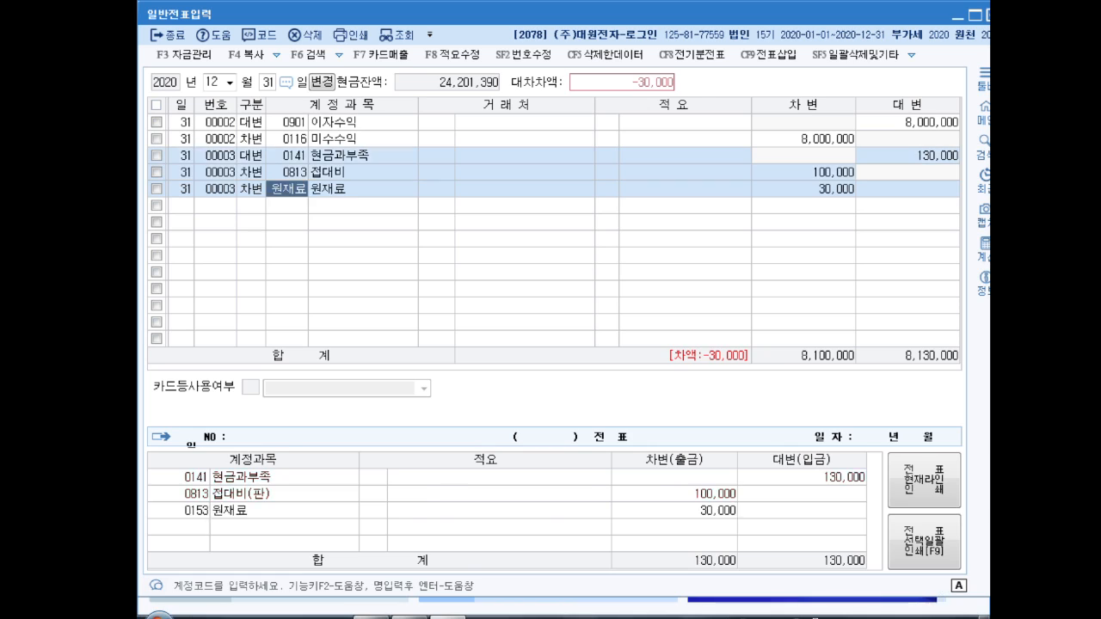
{"action": "key", "text": "Return"}
{"action": "key", "text": "Return"}
{"action": "key", "text": "Return"}
{"action": "key", "text": "Return"}
{"action": "key", "text": "Return"}
{"action": "key", "text": "Up"}
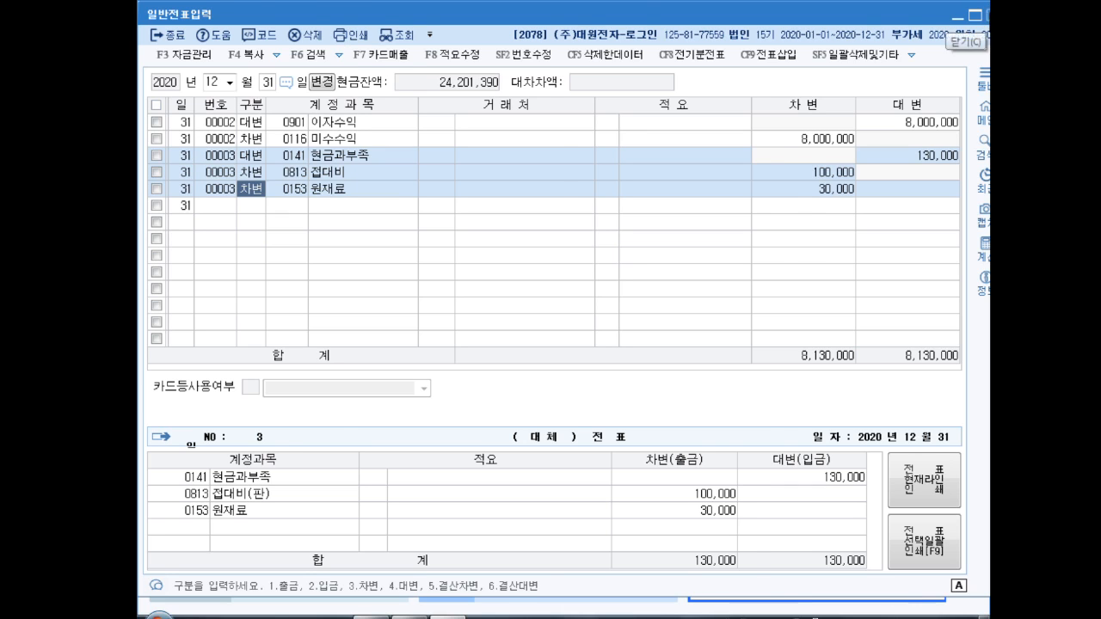
Step: Close the general journal and set the 결산자료입력 period to months 1 through 12
{"action": "left_click", "coordinate": [985, 15]}
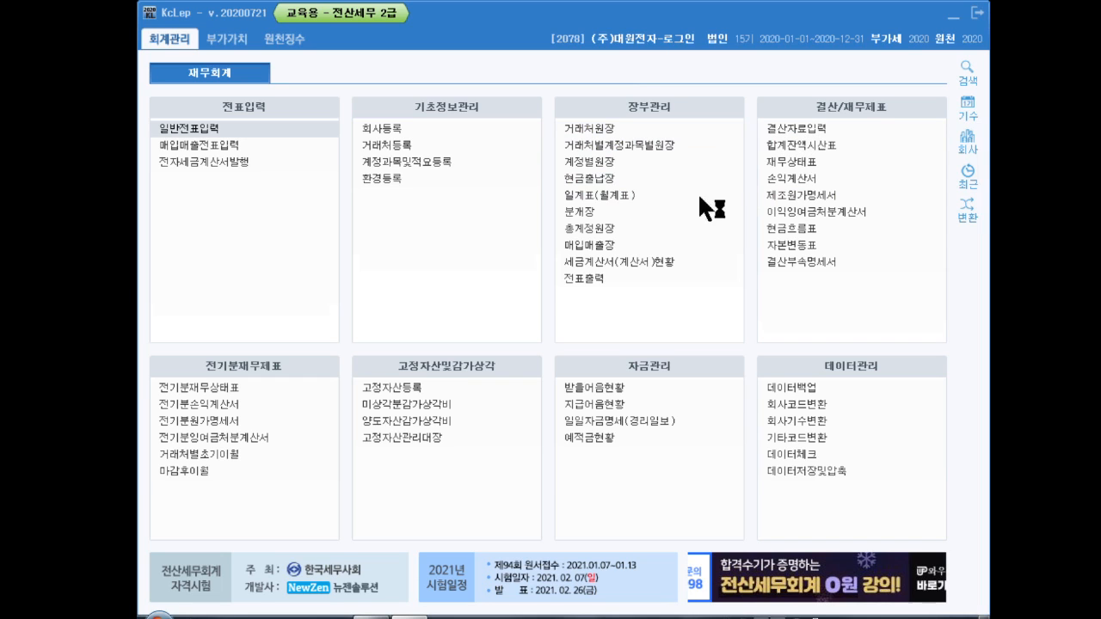
{"action": "type", "text": "1"}
{"action": "key", "text": "Return"}
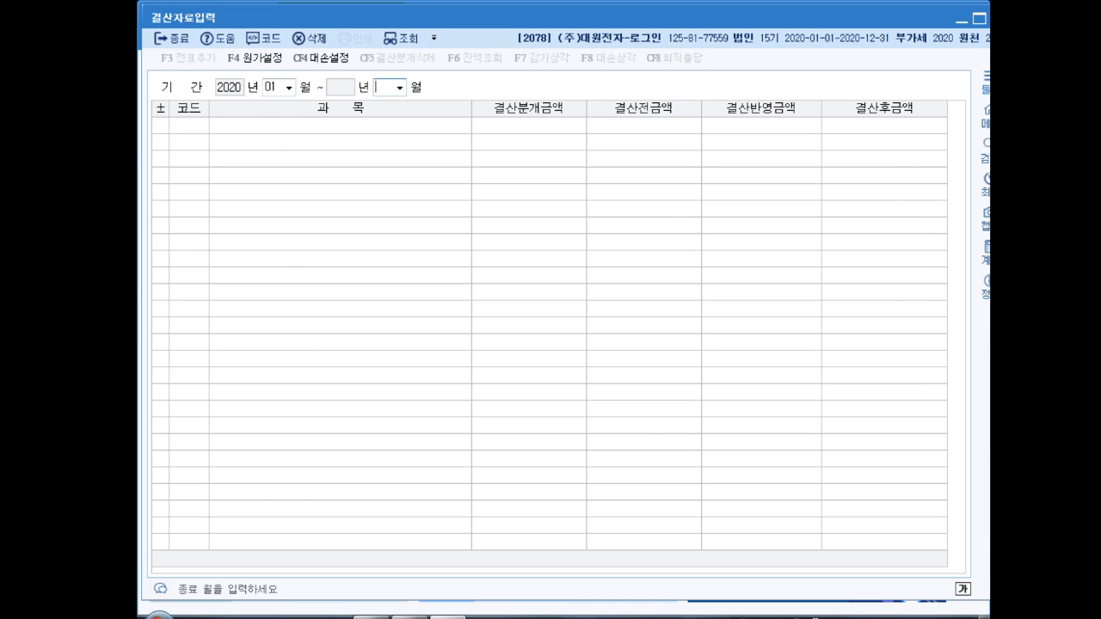
{"action": "type", "text": "12"}
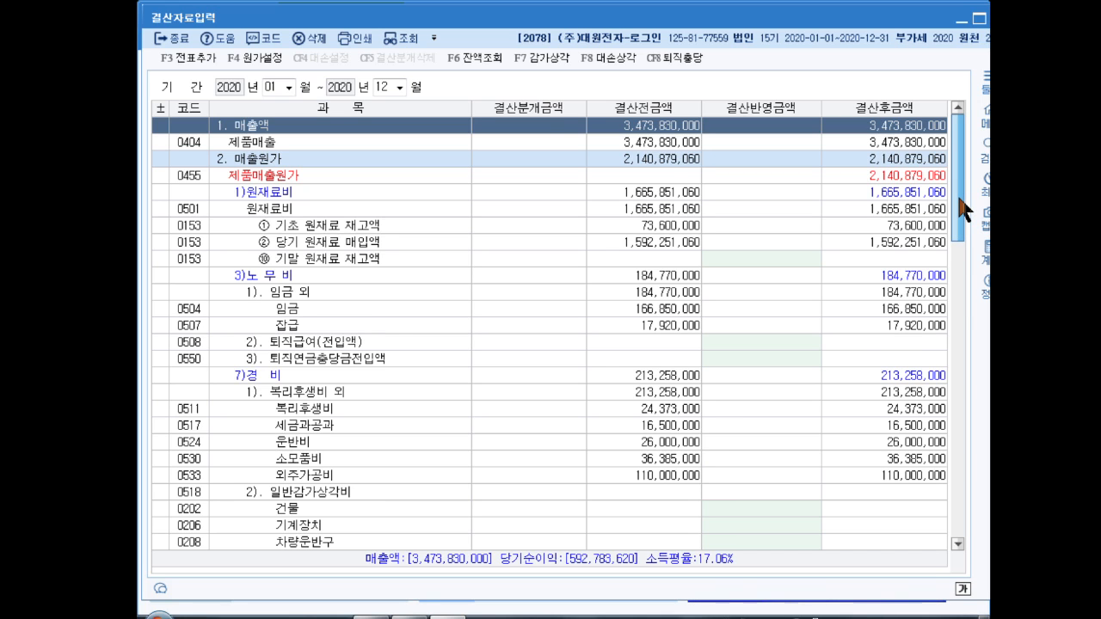
Step: Enter 5,000,000 차량운반구 depreciation under 감가상각비, then open the 대손상각 calculator
{"action": "left_click_drag", "start_coordinate": [956, 193], "coordinate": [968, 304]}
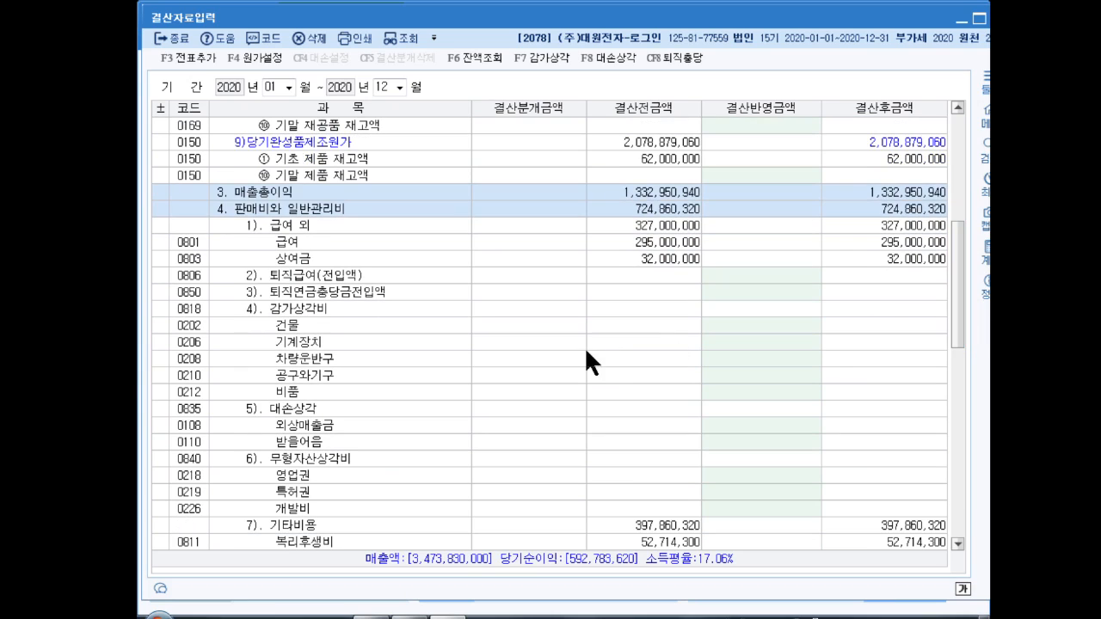
{"action": "left_click", "coordinate": [304, 216]}
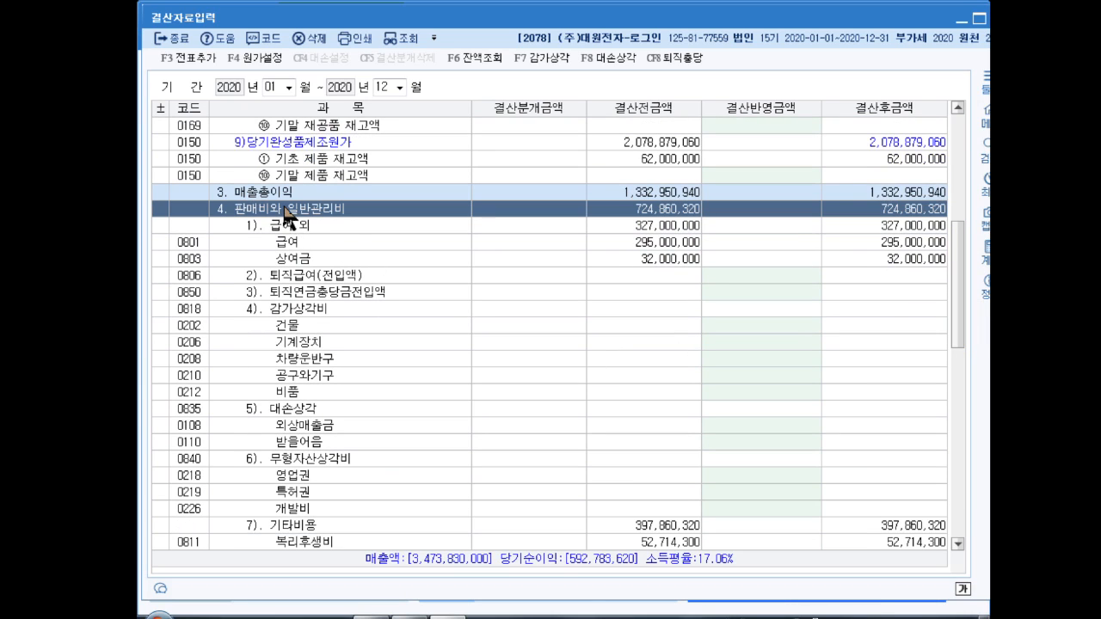
{"action": "left_click", "coordinate": [301, 308]}
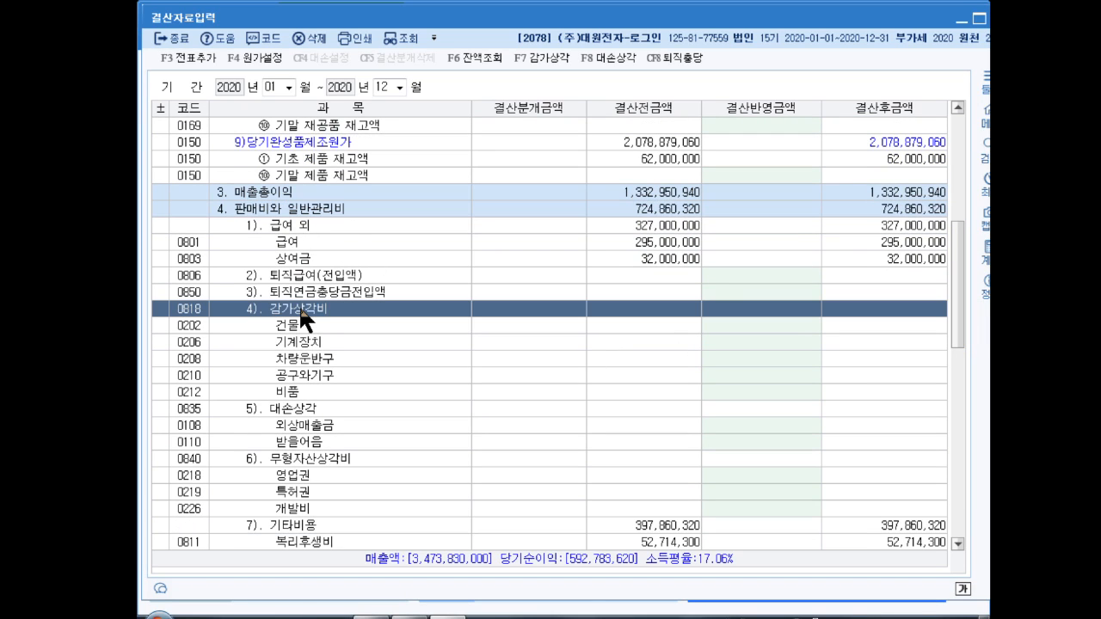
{"action": "left_click", "coordinate": [314, 359]}
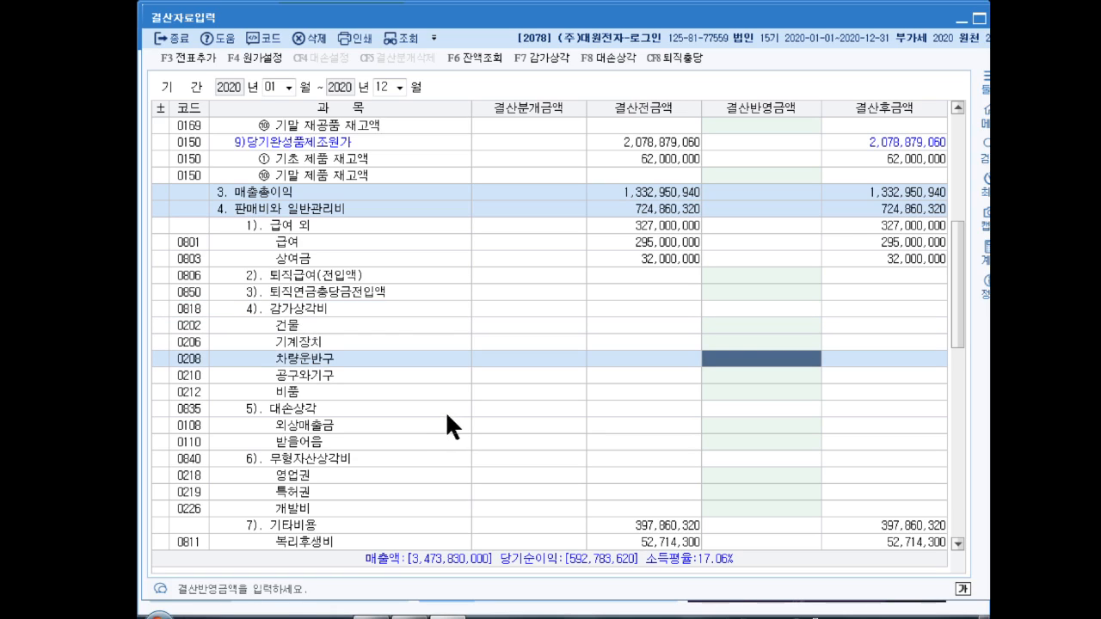
{"action": "type", "text": "5000000"}
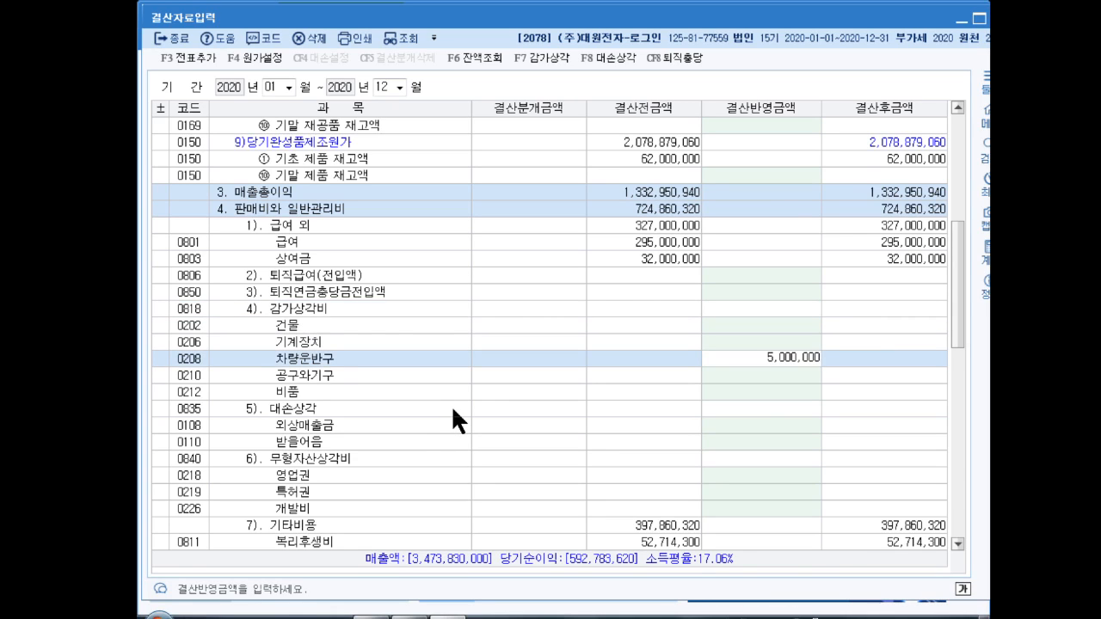
{"action": "key", "text": "Return"}
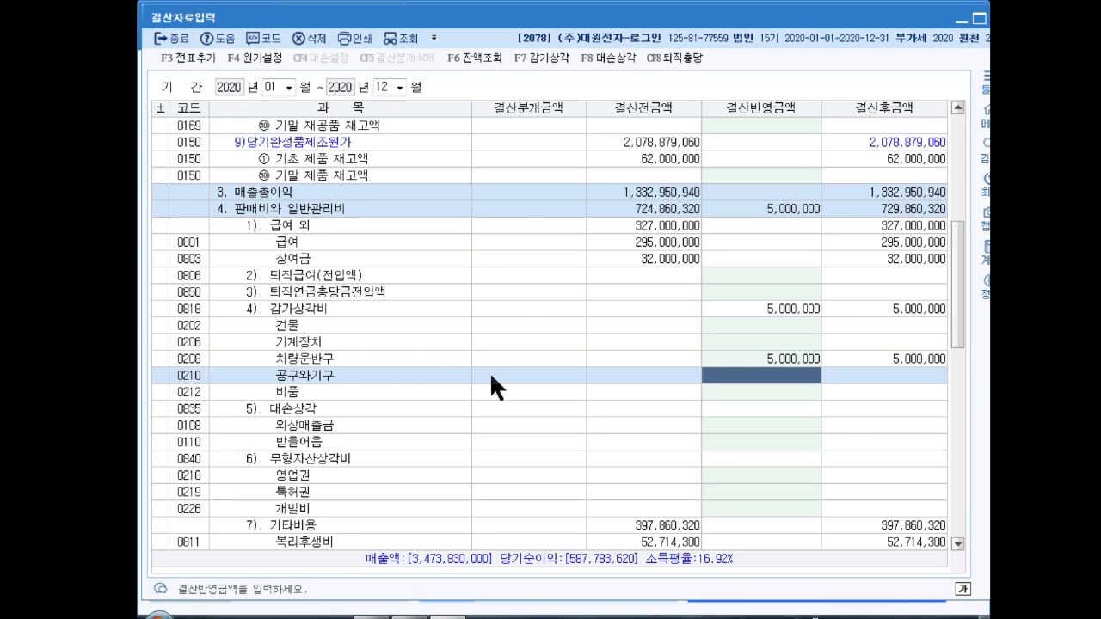
{"action": "left_click", "coordinate": [622, 58]}
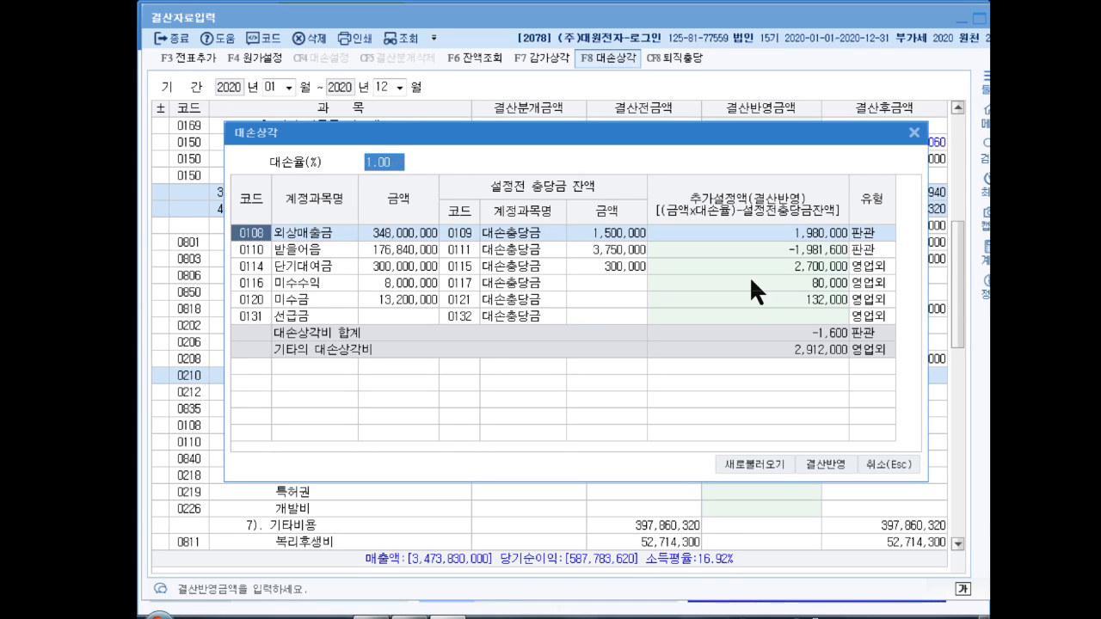
Step: Clear the 받을어음, 미수수익 and 미수금 allowance amounts and apply the rest to the closing sheet
{"action": "left_click", "coordinate": [778, 248]}
{"action": "key", "text": "Delete"}
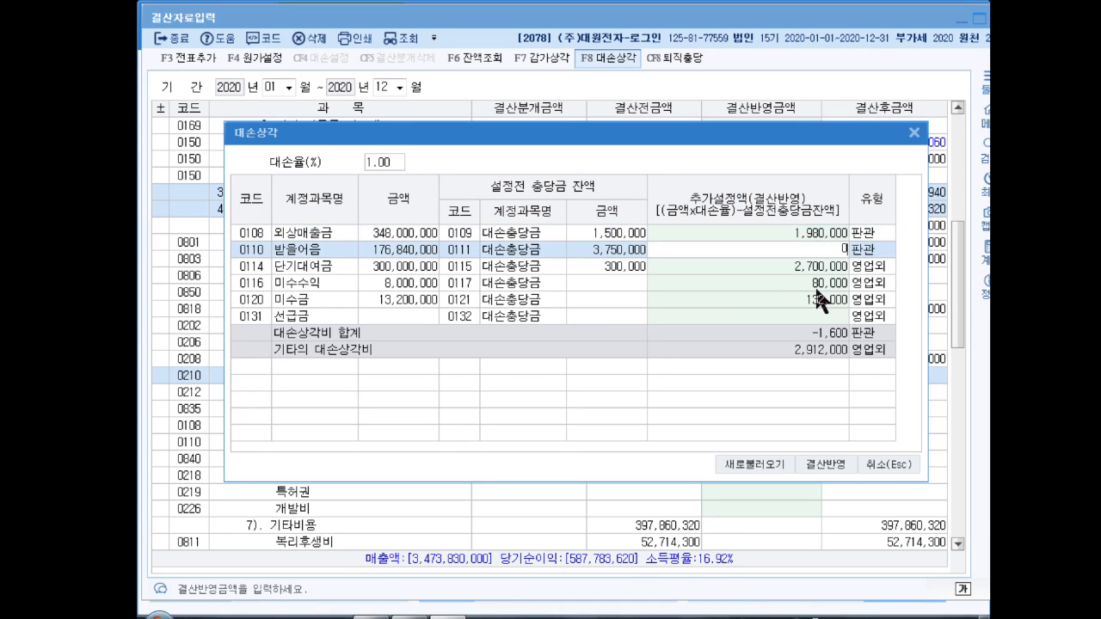
{"action": "key", "text": "Return"}
{"action": "key", "text": "Return"}
{"action": "key", "text": "Delete"}
{"action": "key", "text": "Return"}
{"action": "key", "text": "Delete"}
{"action": "key", "text": "Return"}
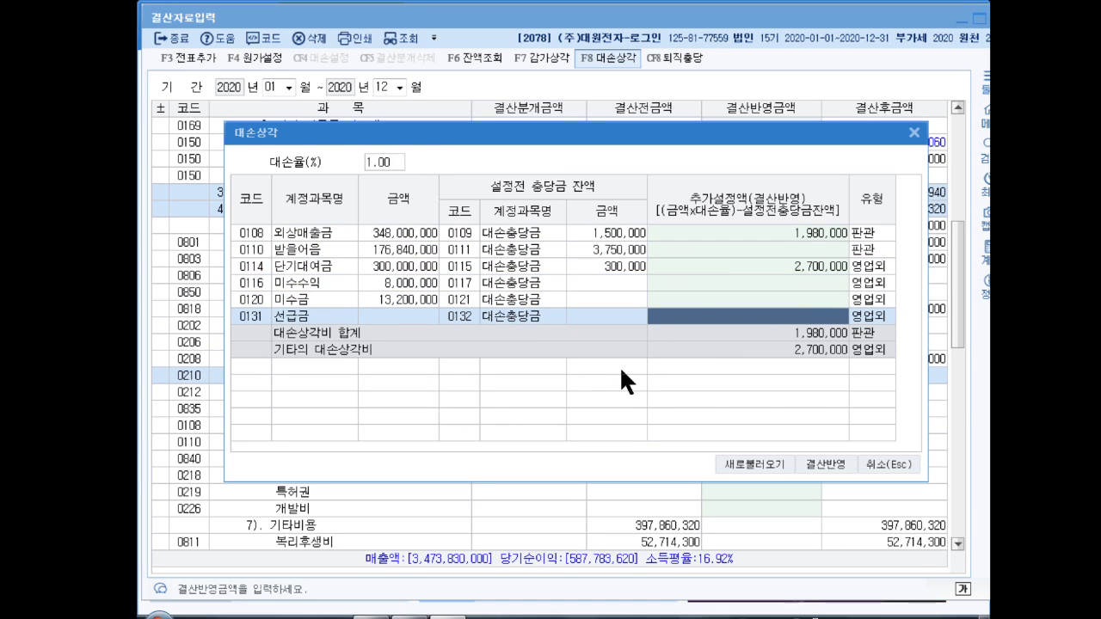
{"action": "left_click", "coordinate": [819, 462]}
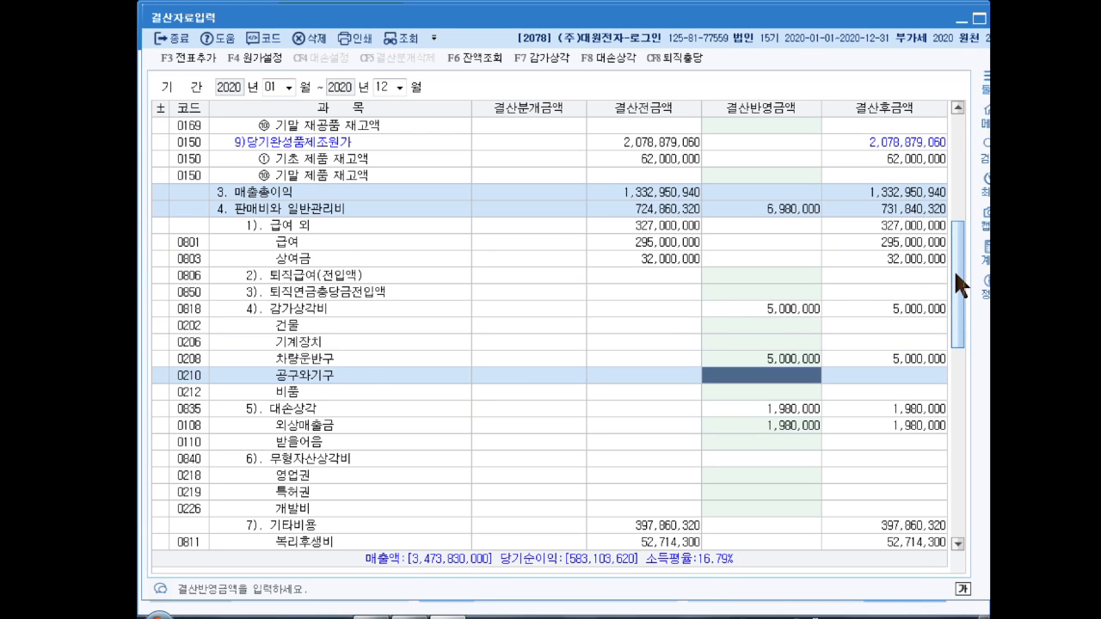
Step: Book 법인세등 of 15,000,000 (6,500,000 선납세금, 8,500,000 추가계상액) and request closing-entry posting
{"action": "left_click_drag", "start_coordinate": [956, 262], "coordinate": [964, 467]}
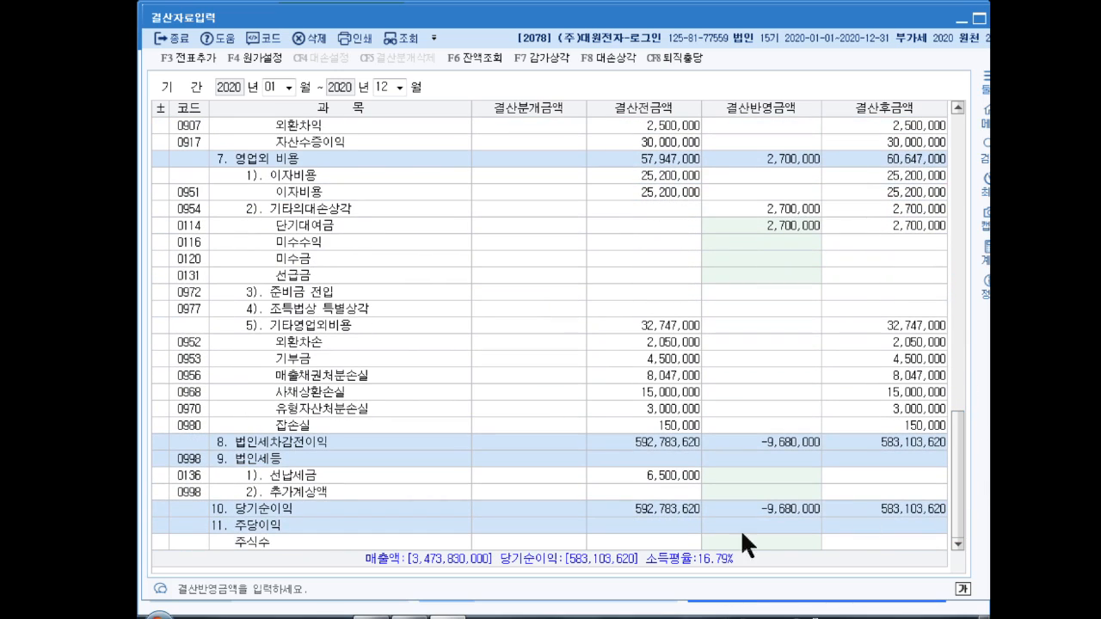
{"action": "left_click", "coordinate": [669, 472]}
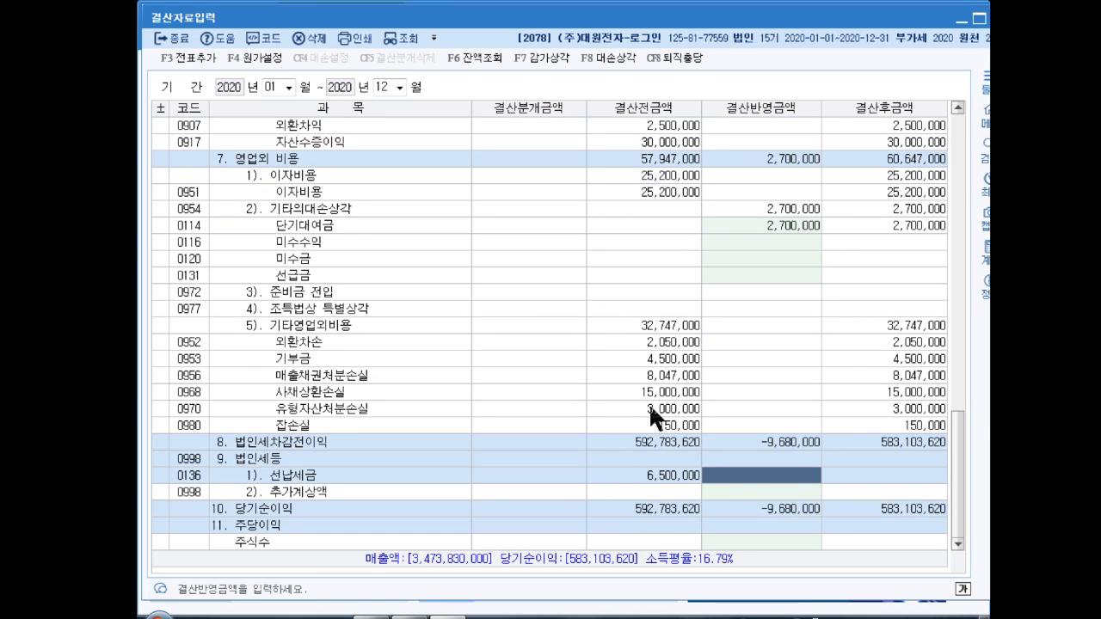
{"action": "type", "text": "6"}
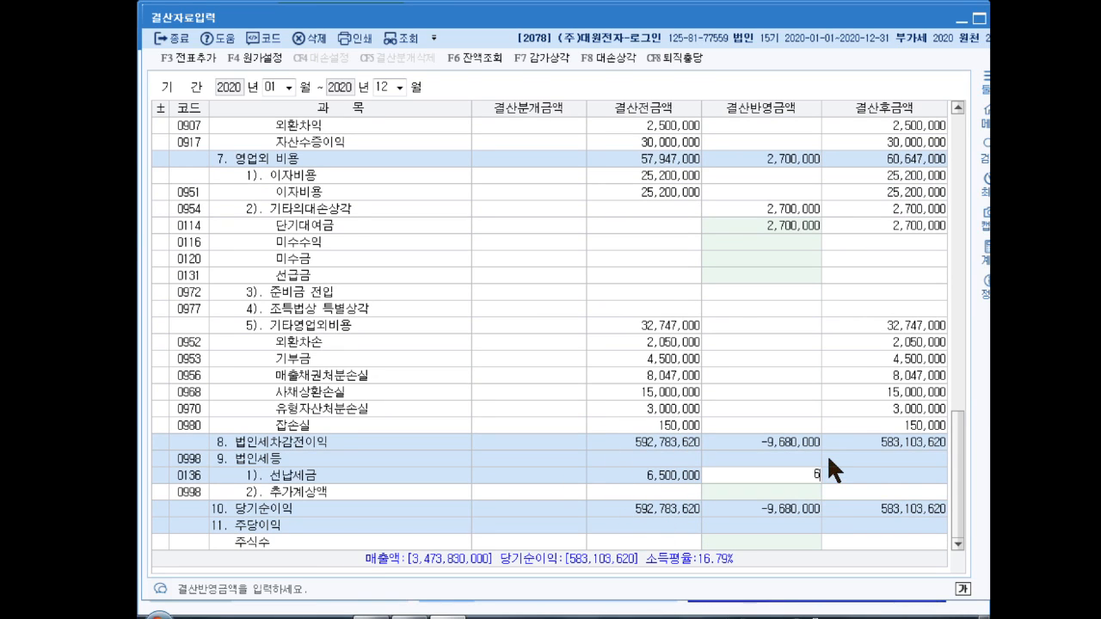
{"action": "type", "text": ",500,000"}
{"action": "key", "text": "Return"}
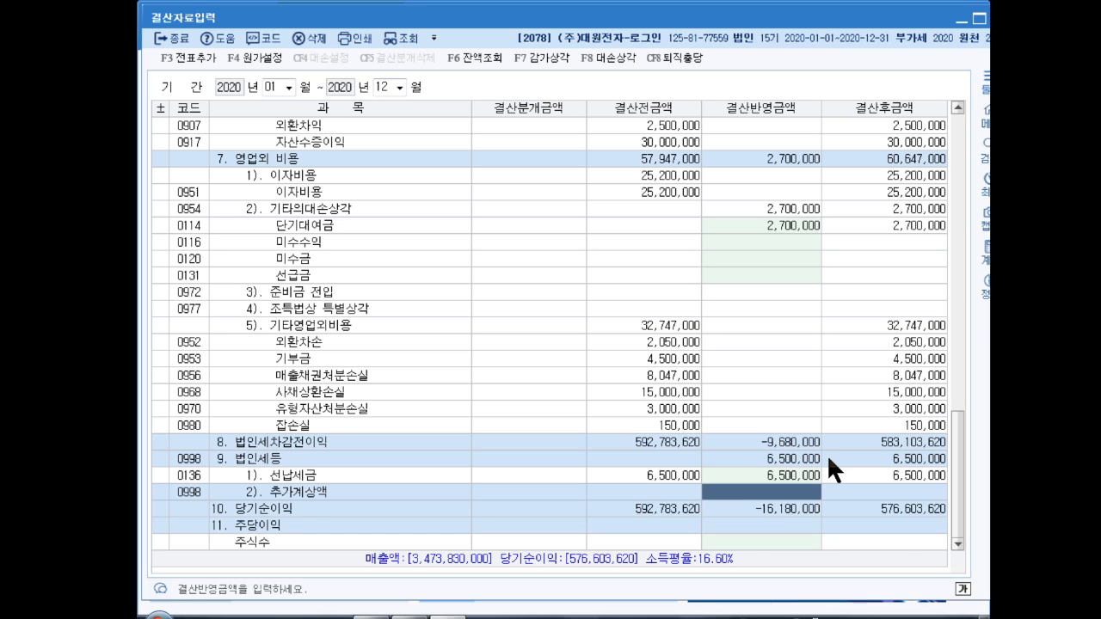
{"action": "type", "text": "8500000"}
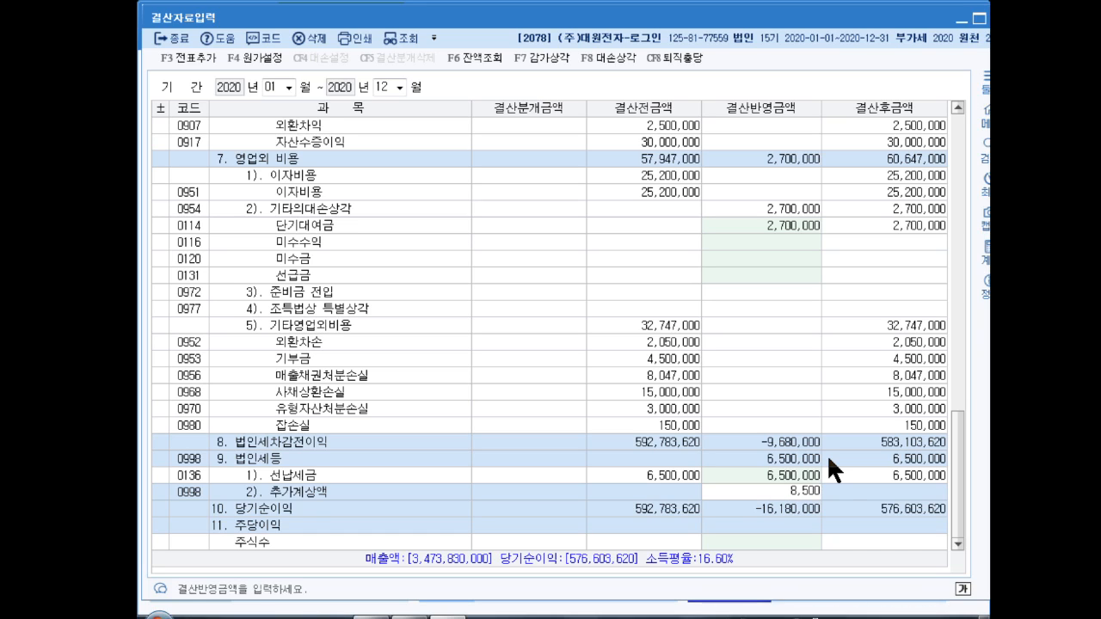
{"action": "key", "text": "Return"}
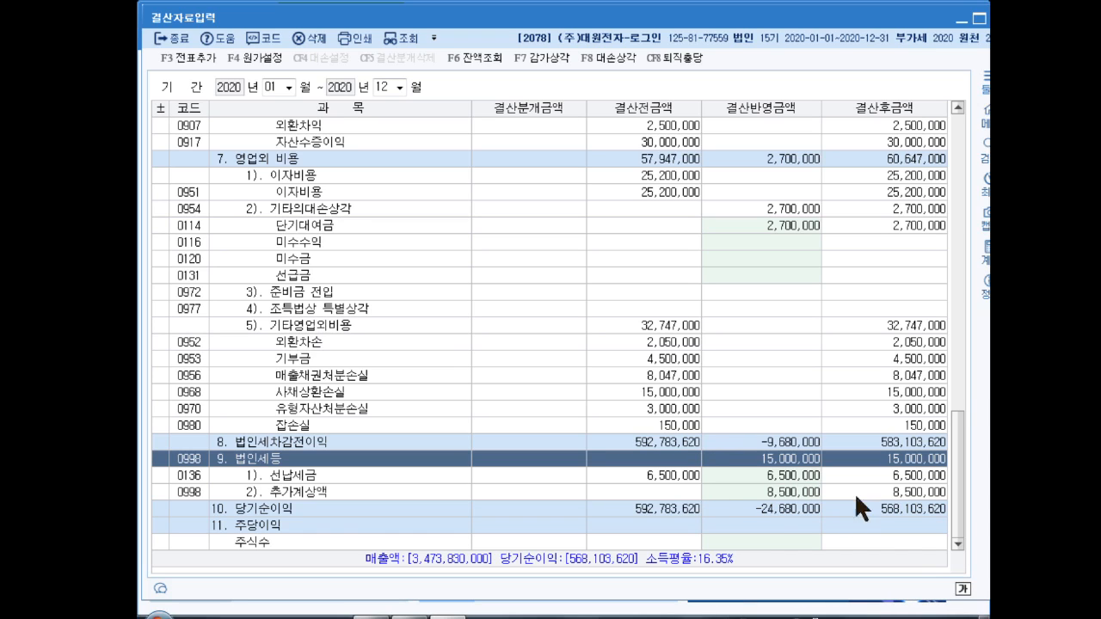
{"action": "left_click", "coordinate": [185, 56]}
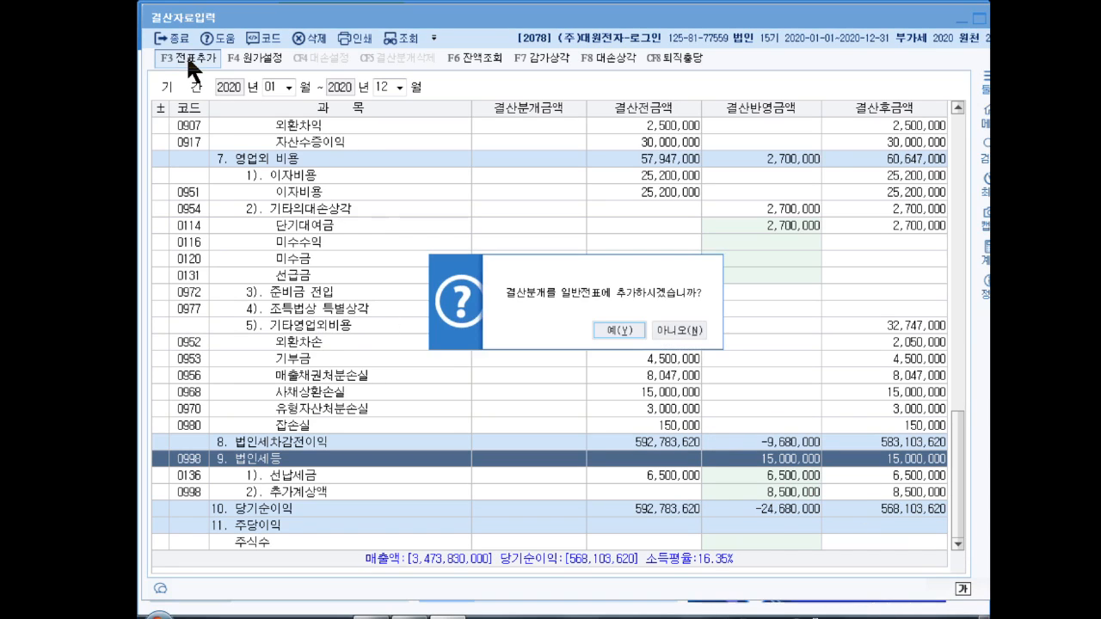
Step: Confirm posting the automatic closing entries to the journal, then close 결산자료입력
{"action": "left_click", "coordinate": [612, 326]}
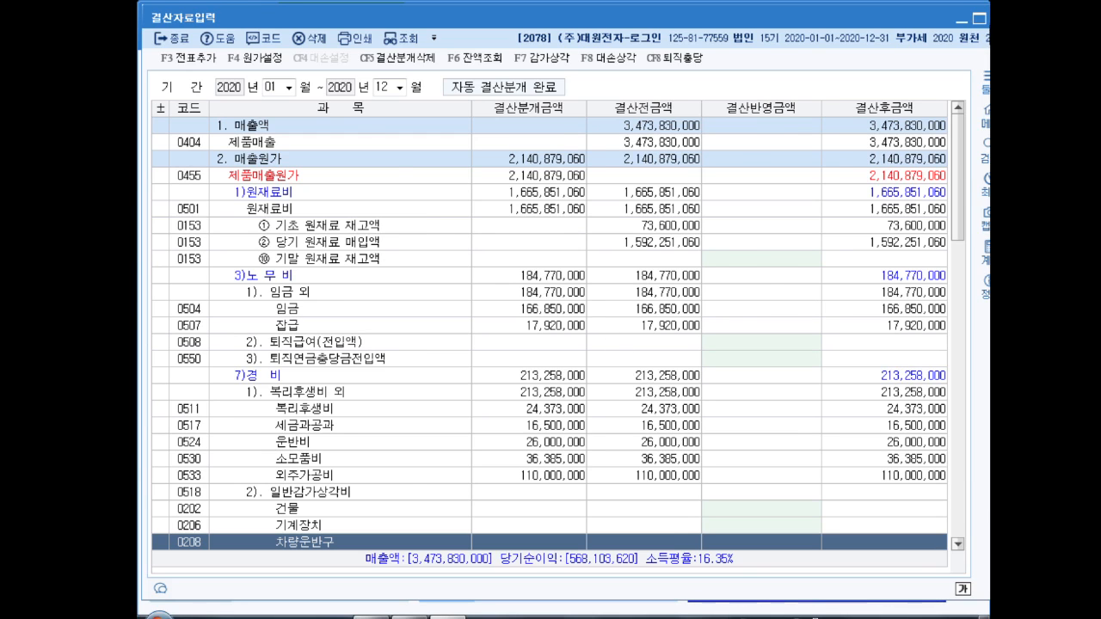
{"action": "key", "text": "Escape"}
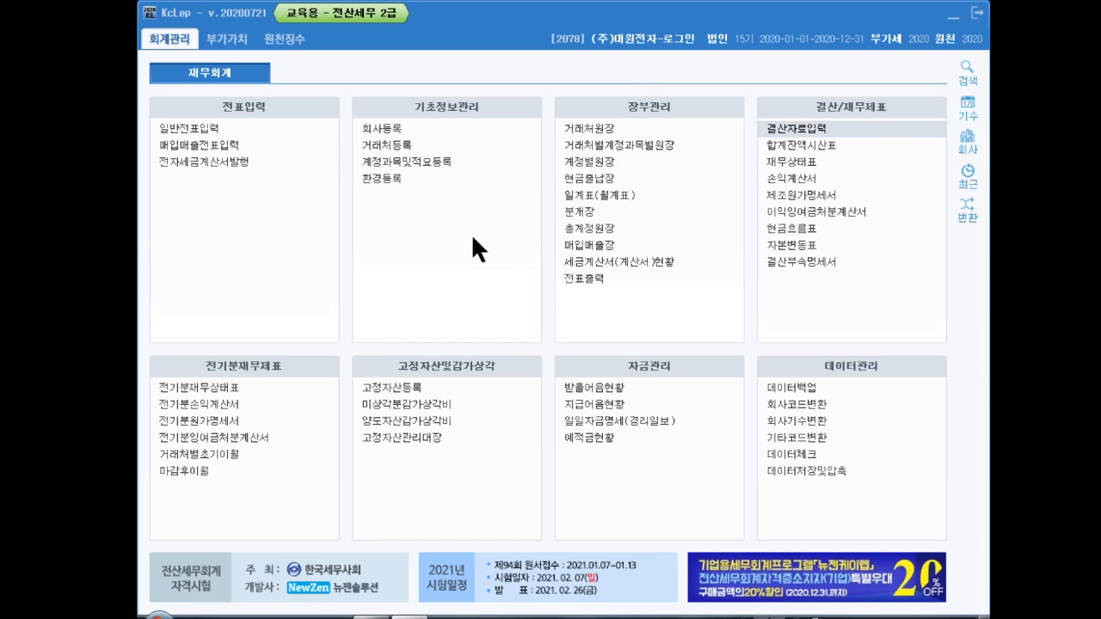
Step: Open 급여자료입력 and its 수당공제 allowance and deduction registration
{"action": "left_click", "coordinate": [284, 40]}
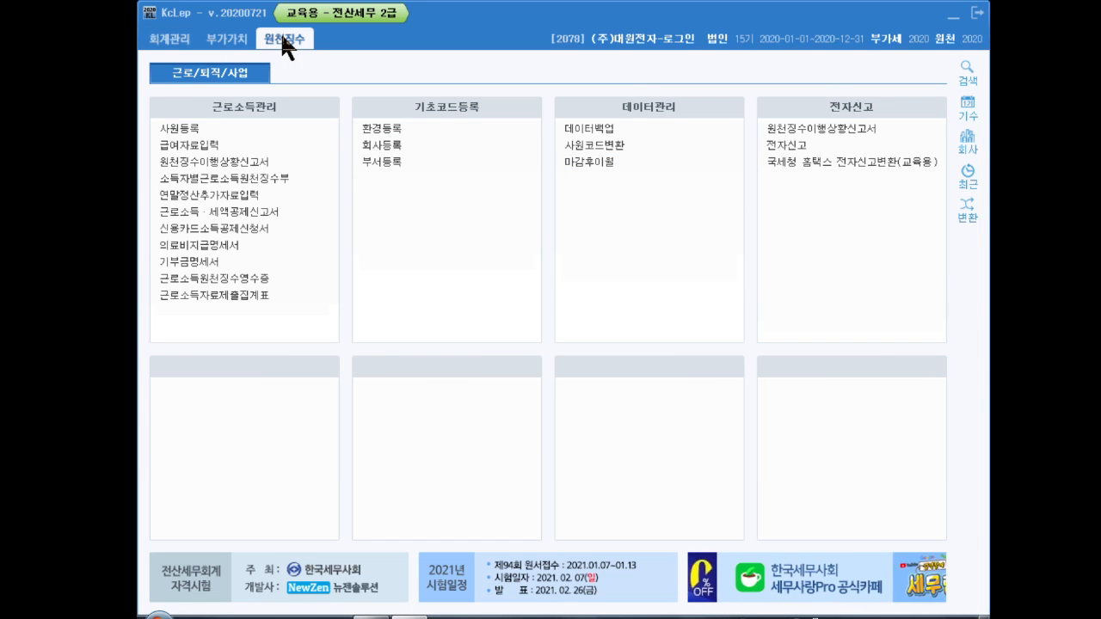
{"action": "left_click", "coordinate": [195, 145]}
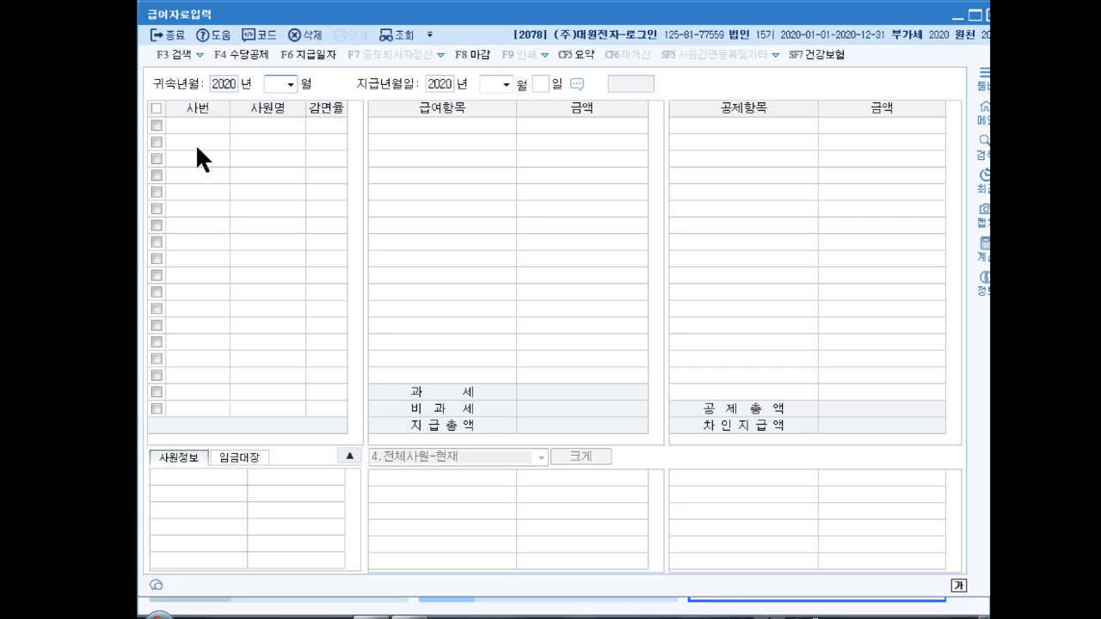
{"action": "left_click", "coordinate": [240, 51]}
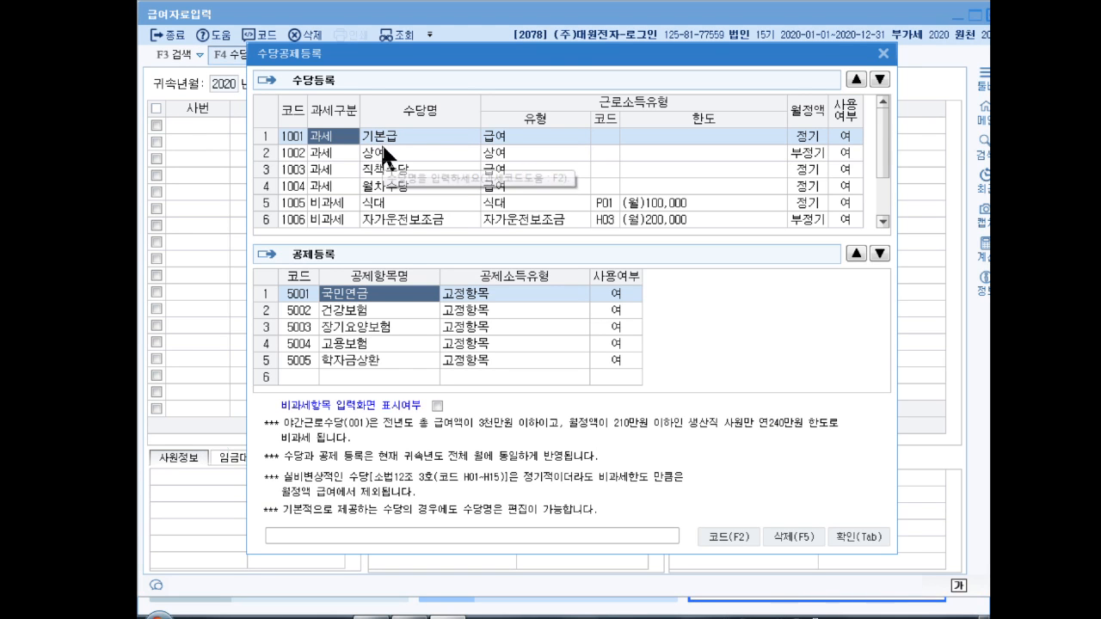
{"action": "left_click", "coordinate": [713, 132]}
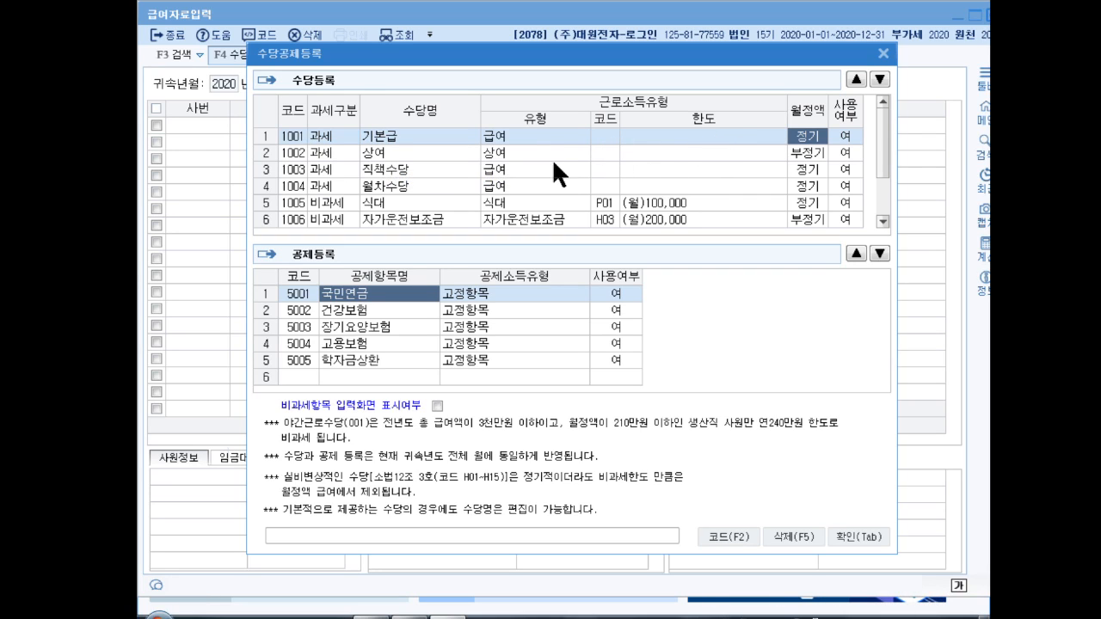
Step: Set 상여, 직책수당 and 월차수당 to 0:부 (not in use)
{"action": "left_click", "coordinate": [845, 152]}
{"action": "type", "text": "0"}
{"action": "key", "text": "Return"}
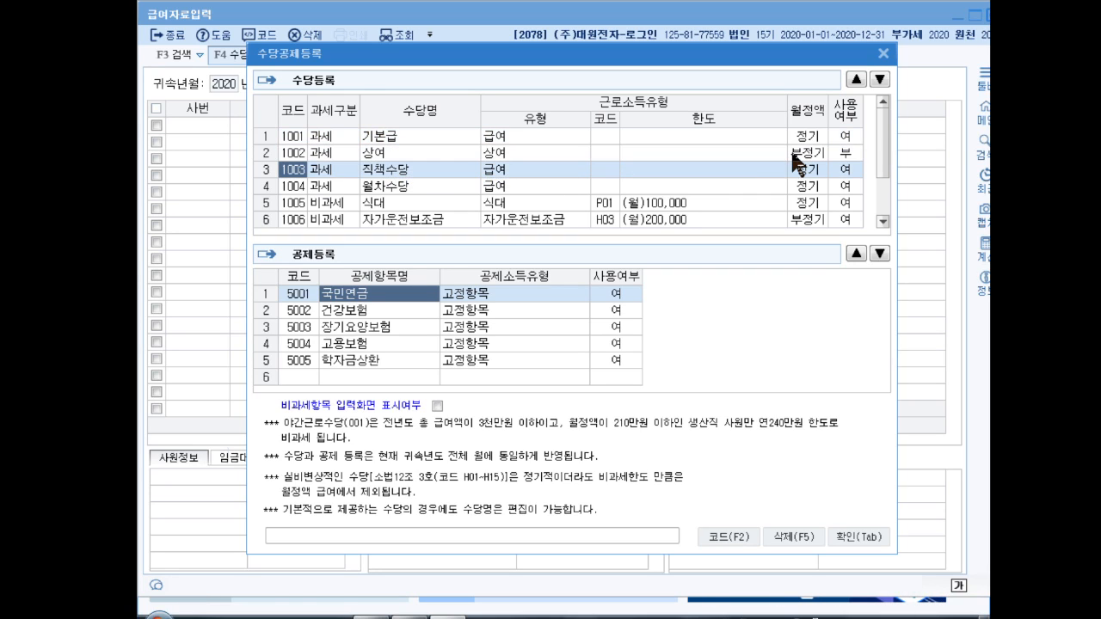
{"action": "left_click", "coordinate": [845, 172]}
{"action": "type", "text": "0"}
{"action": "key", "text": "Return"}
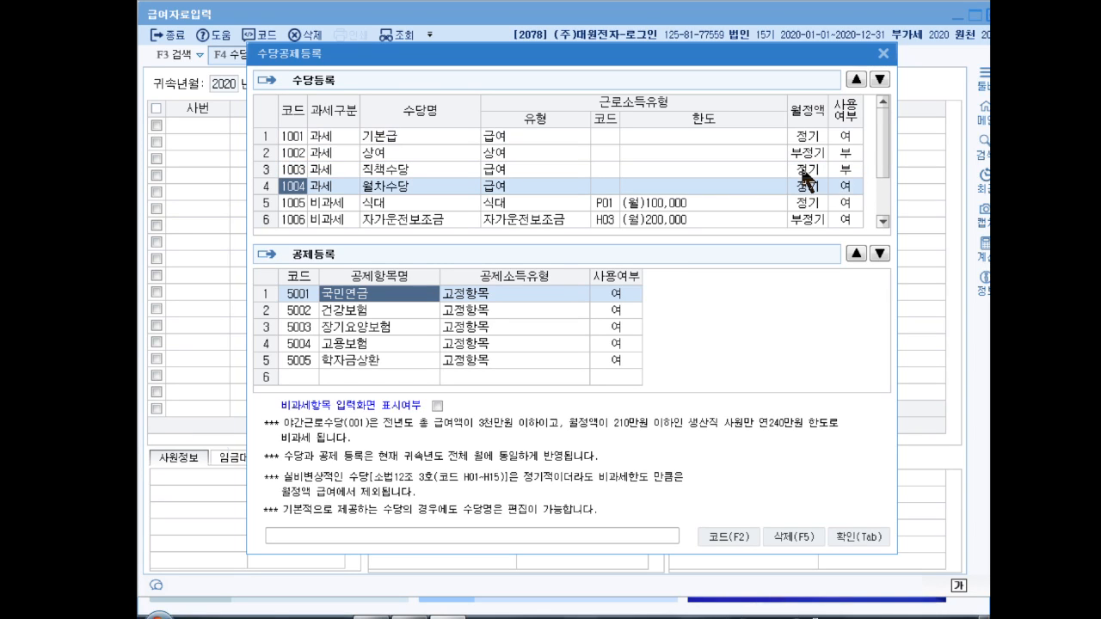
{"action": "left_click", "coordinate": [845, 178]}
{"action": "type", "text": "0"}
{"action": "key", "text": "Return"}
Step: Mark 야간근로수당 as not in use and save the allowance settings
{"action": "left_click_drag", "start_coordinate": [878, 144], "coordinate": [880, 171]}
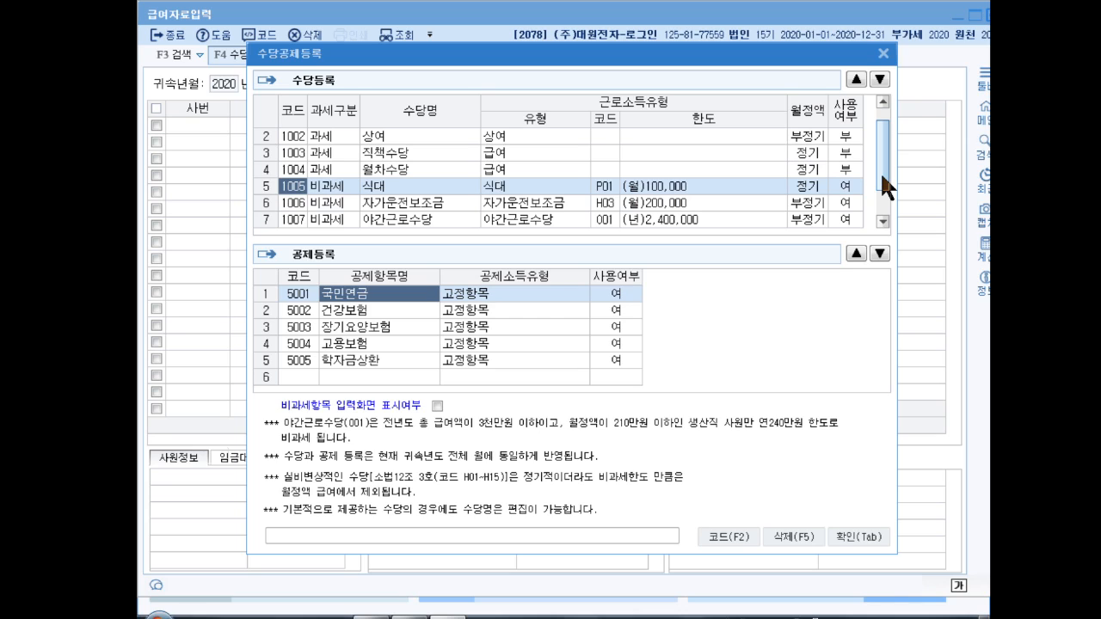
{"action": "left_click", "coordinate": [394, 190]}
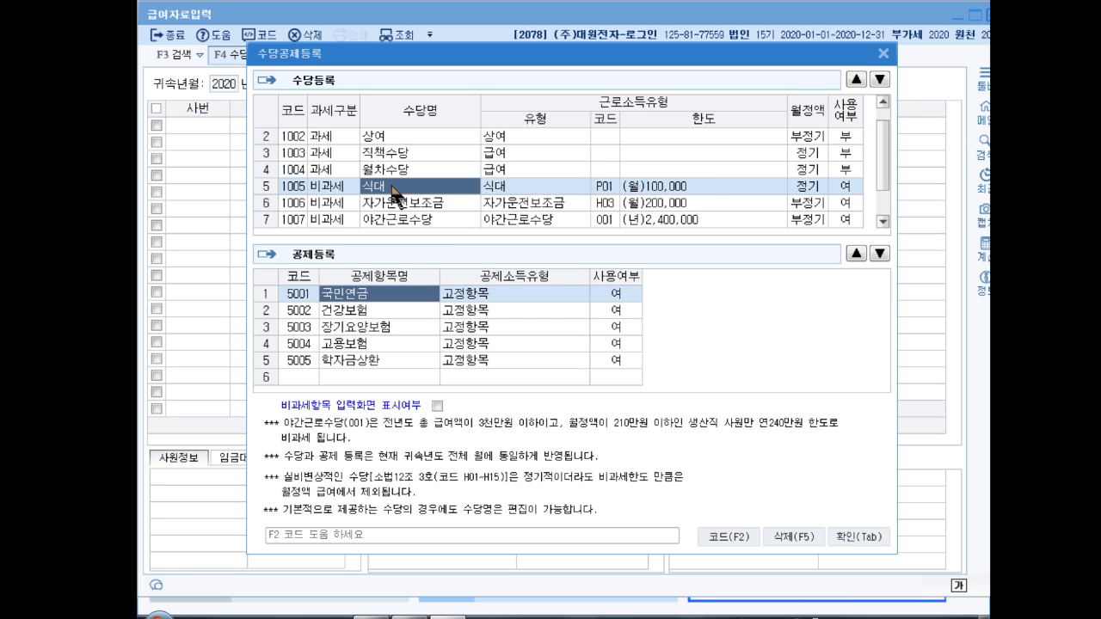
{"action": "left_click", "coordinate": [421, 205]}
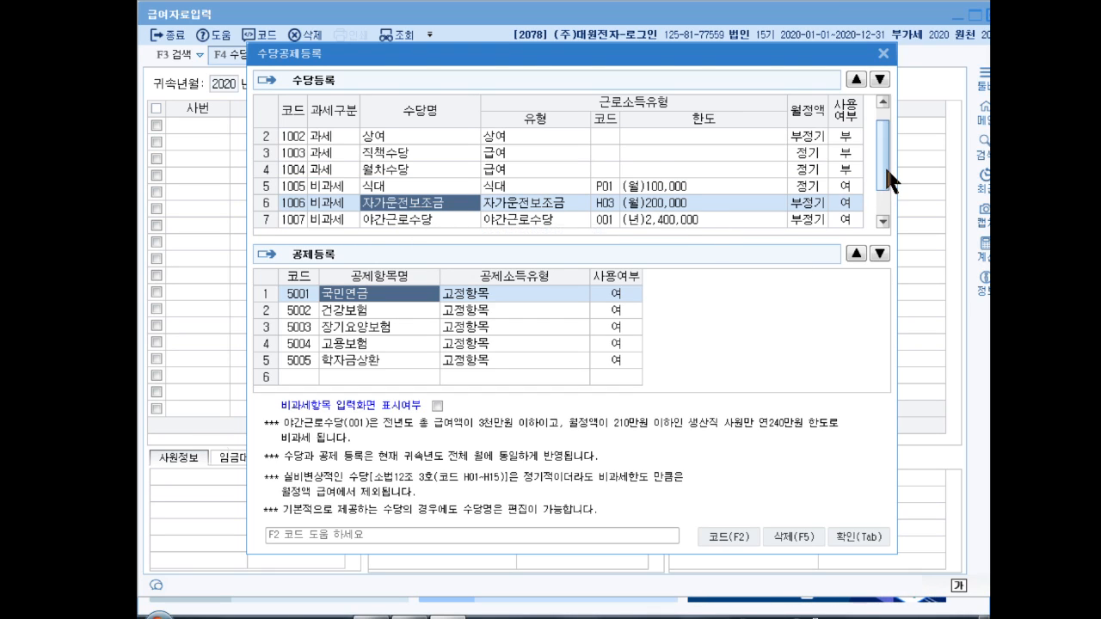
{"action": "left_click_drag", "start_coordinate": [884, 166], "coordinate": [883, 194]}
{"action": "left_click", "coordinate": [841, 202]}
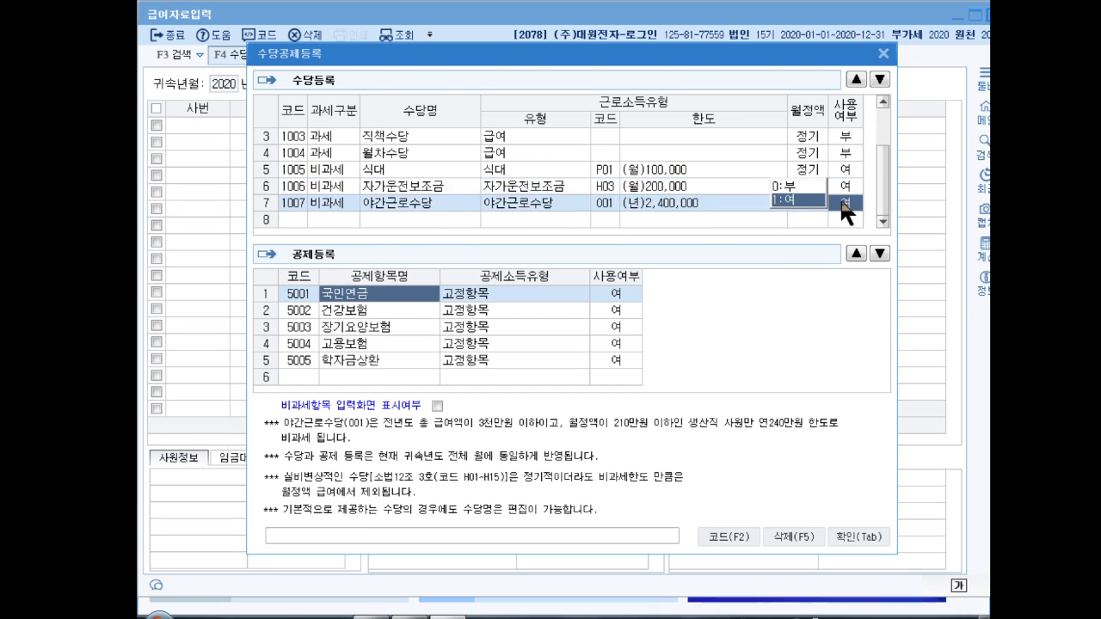
{"action": "left_click", "coordinate": [792, 187]}
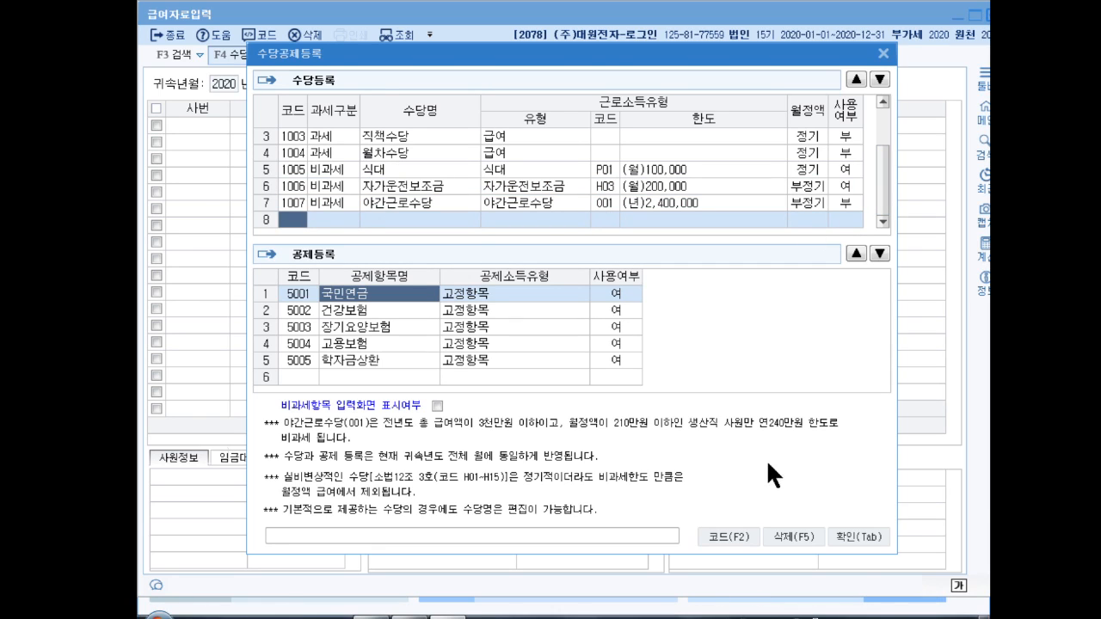
{"action": "left_click", "coordinate": [855, 535]}
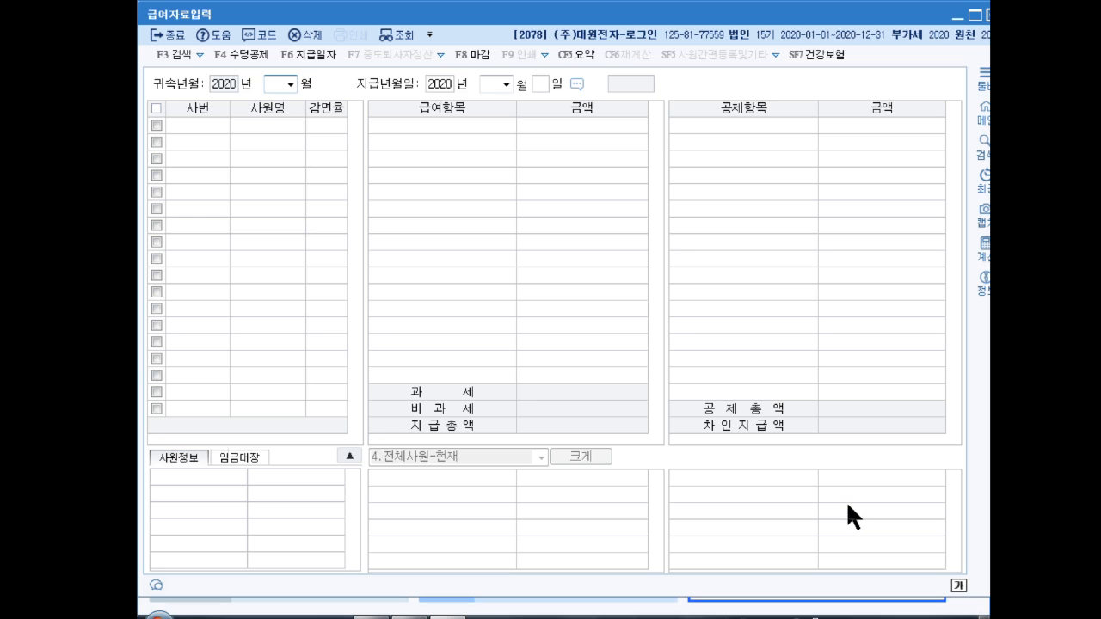
Step: For January, enter 기본급 2,000,000, 식대 120,000 and 자가운전보조금 200,000
{"action": "type", "text": "1"}
{"action": "key", "text": "Return"}
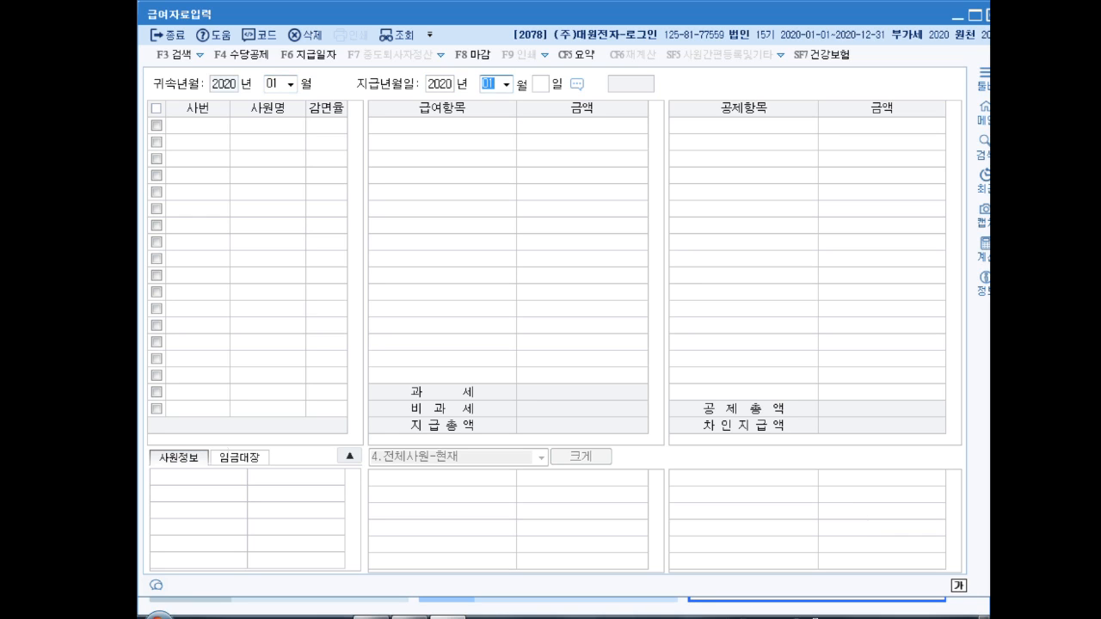
{"action": "key", "text": "Return"}
{"action": "key", "text": "Return"}
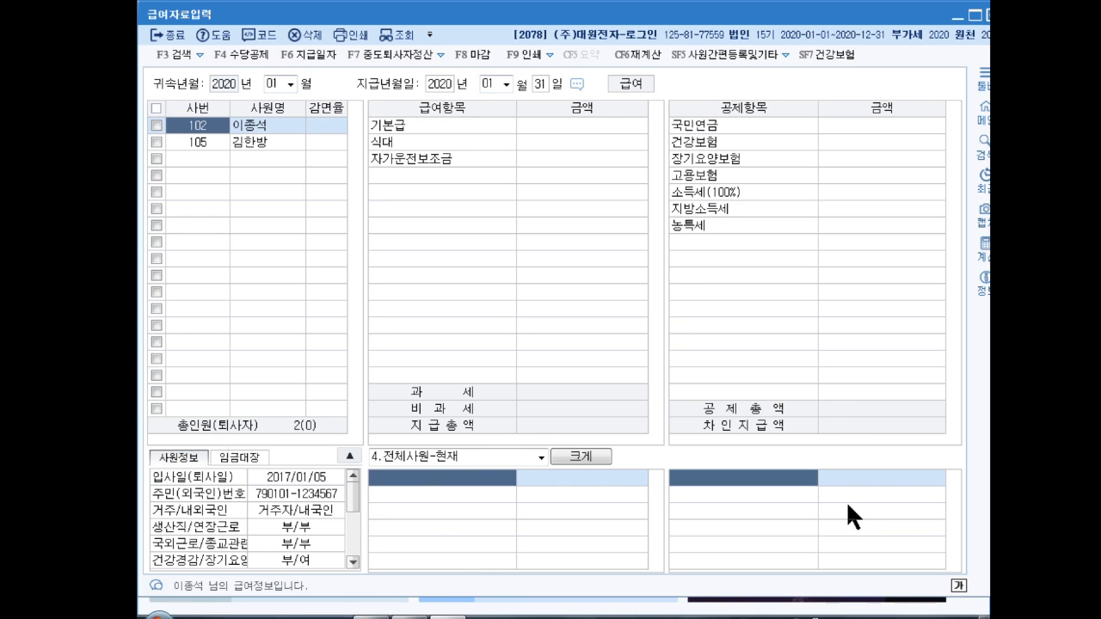
{"action": "key", "text": "Return"}
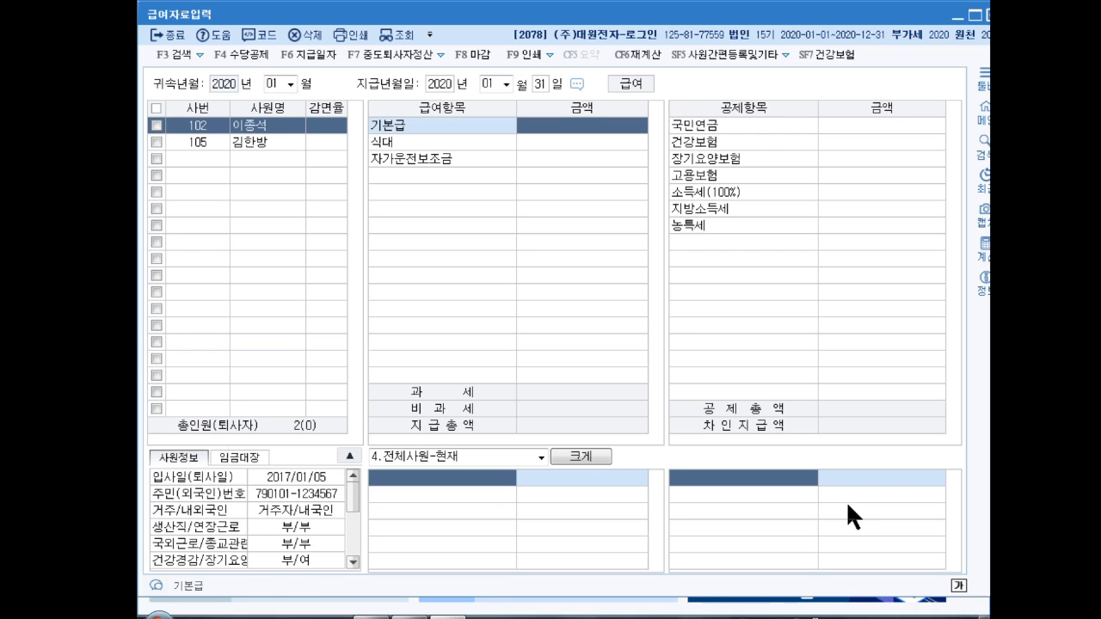
{"action": "type", "text": "2000000"}
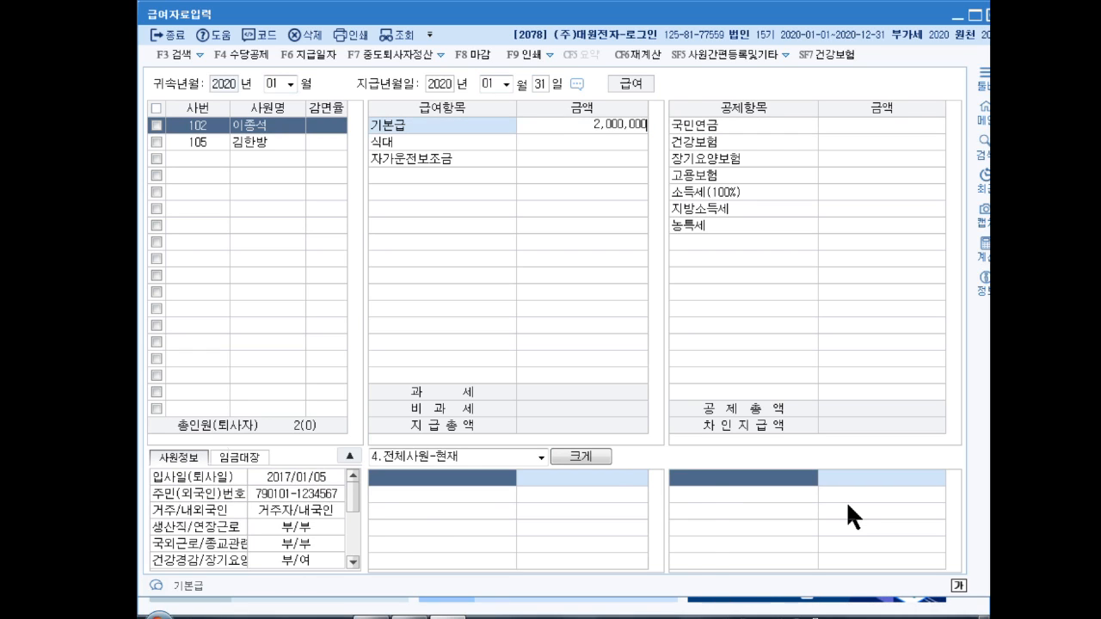
{"action": "key", "text": "Return"}
{"action": "type", "text": "120,000"}
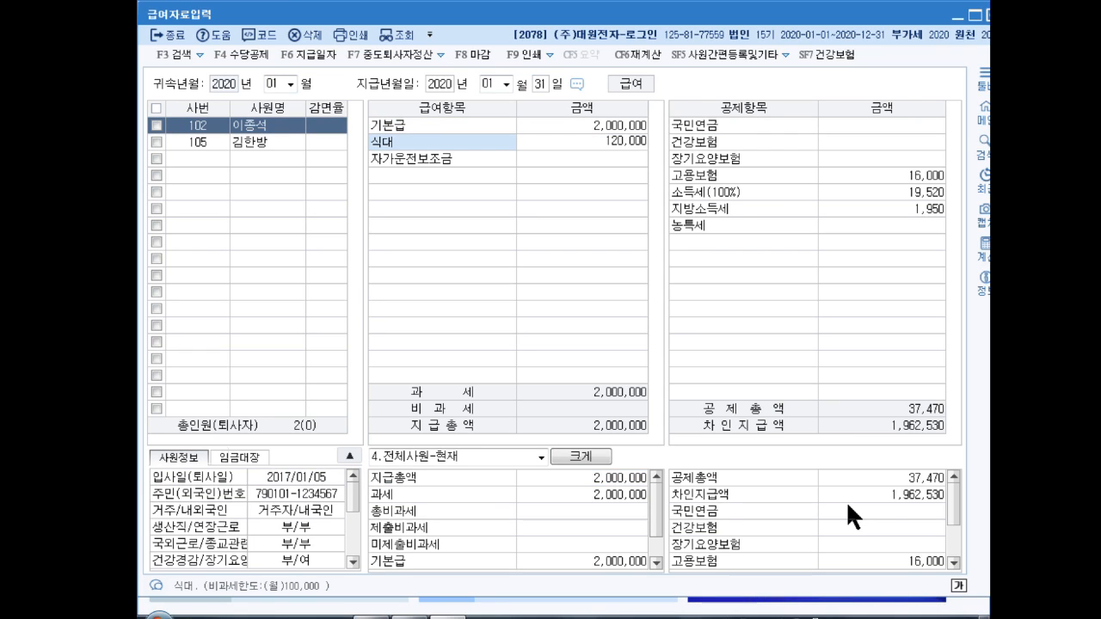
{"action": "key", "text": "Return"}
{"action": "type", "text": "2000000"}
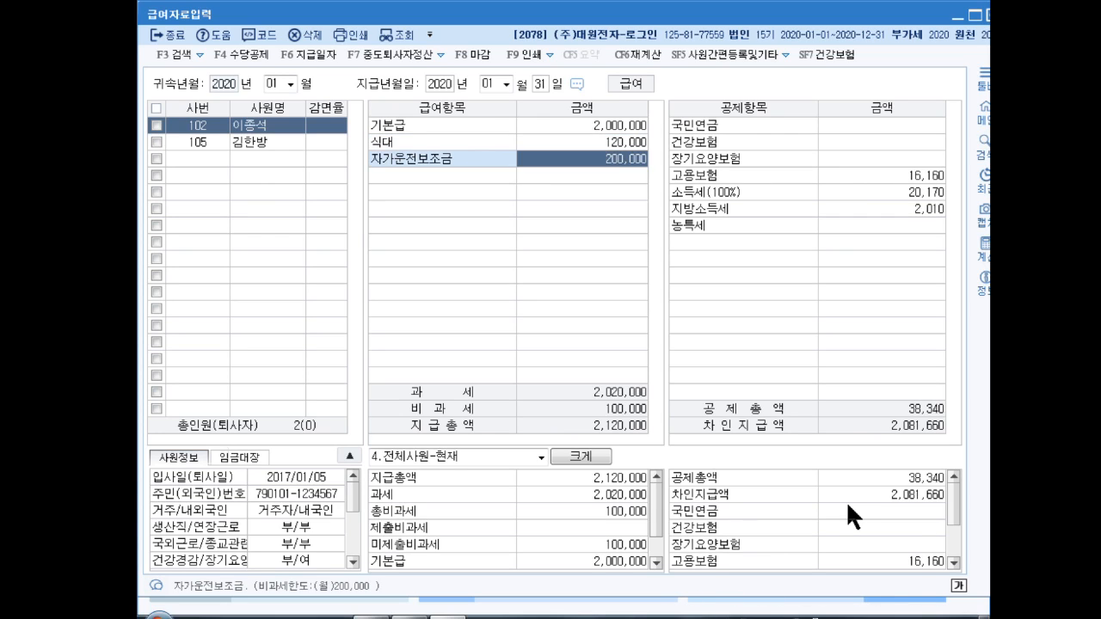
{"action": "key", "text": "Return"}
Step: Enter deductions 국민연금 176,400, 건강보험 122,300, 장기요양 9,020, 고용보험 13,130; keep computed income taxes
{"action": "type", "text": "17"}
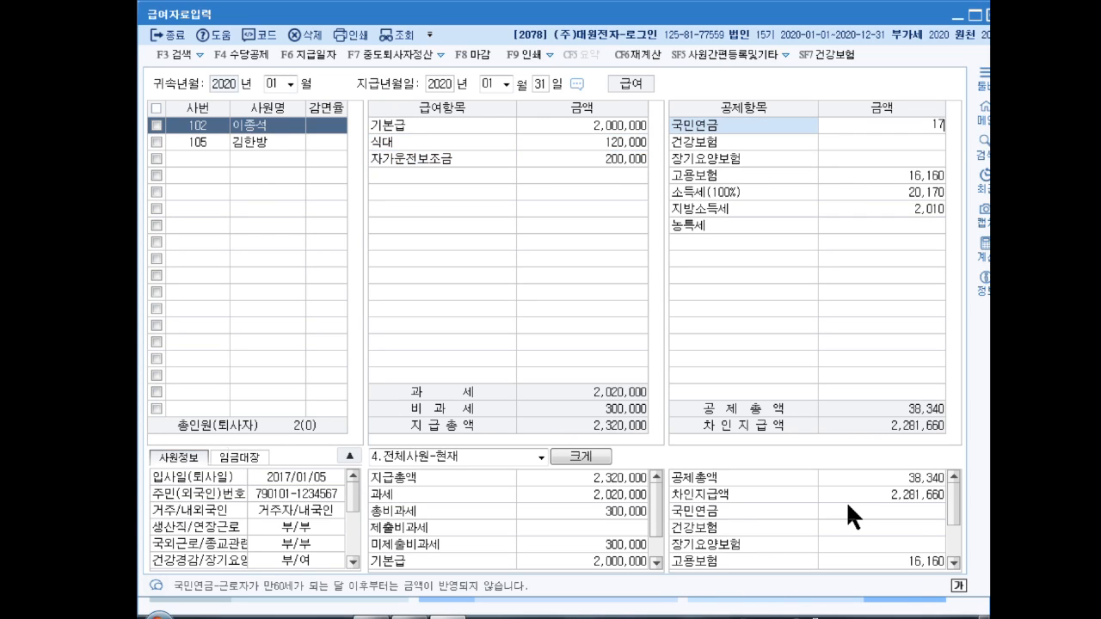
{"action": "type", "text": "6,400"}
{"action": "key", "text": "Return"}
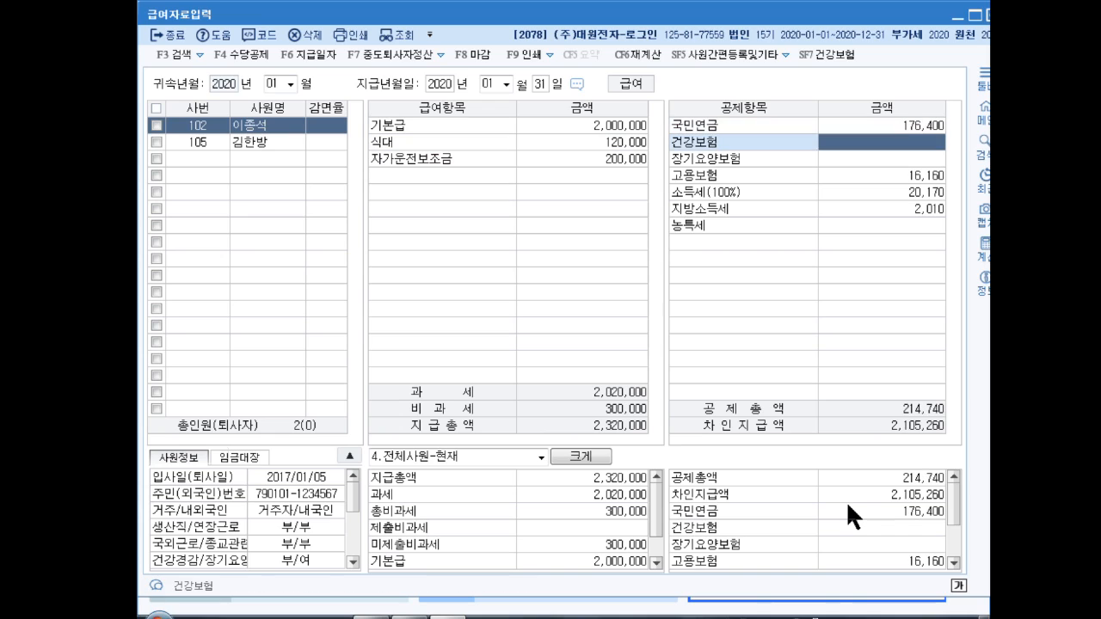
{"action": "type", "text": "122300"}
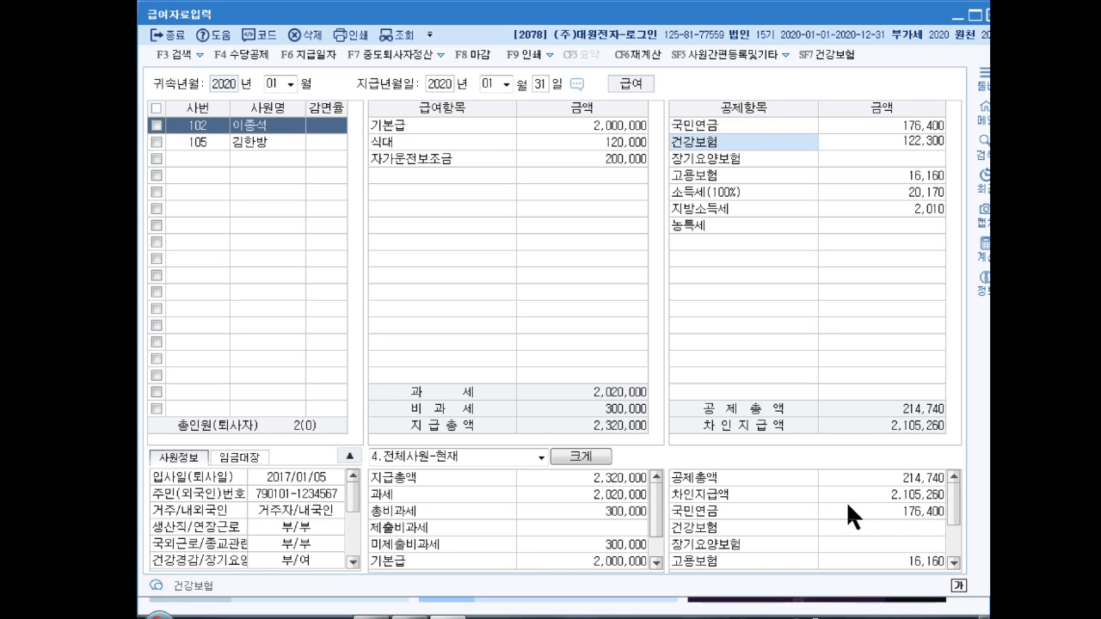
{"action": "key", "text": "Return"}
{"action": "type", "text": "9020"}
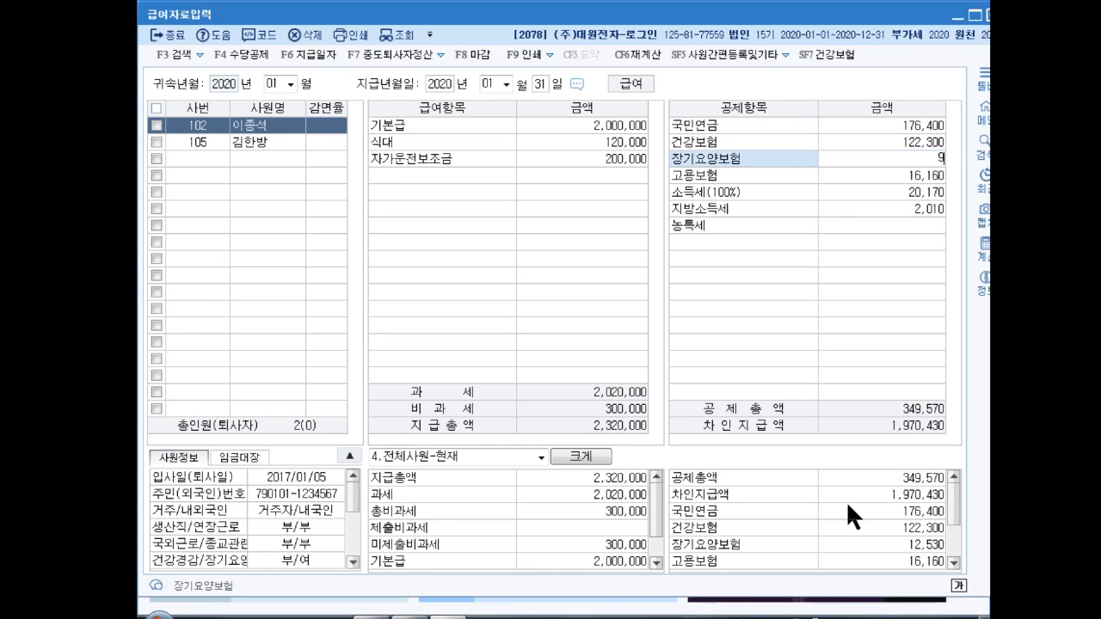
{"action": "key", "text": "Return"}
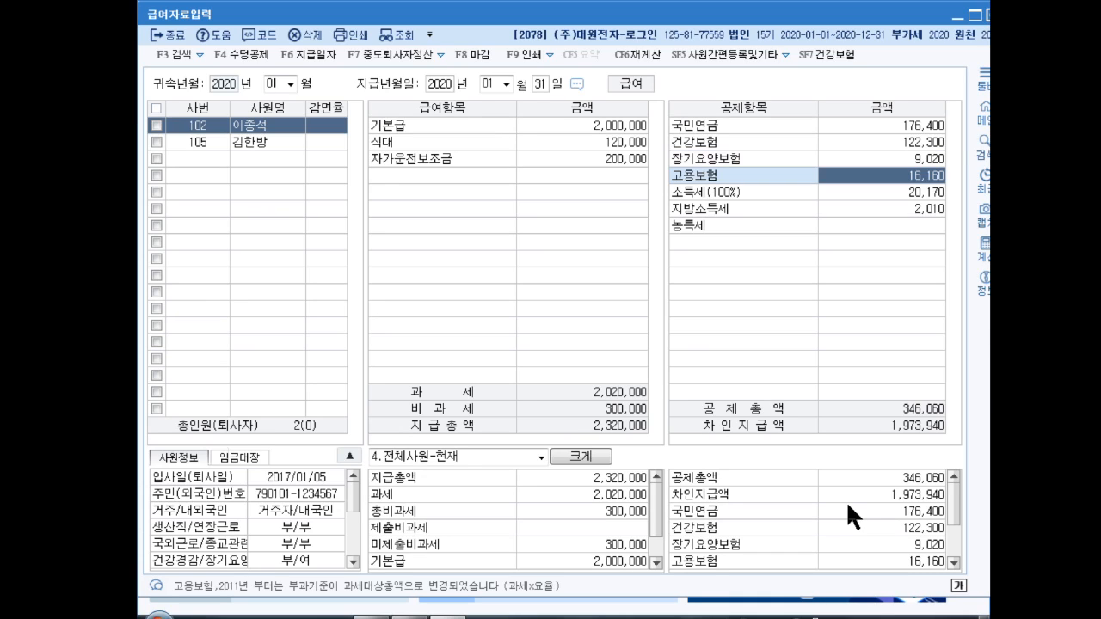
{"action": "type", "text": "13130"}
{"action": "key", "text": "Return"}
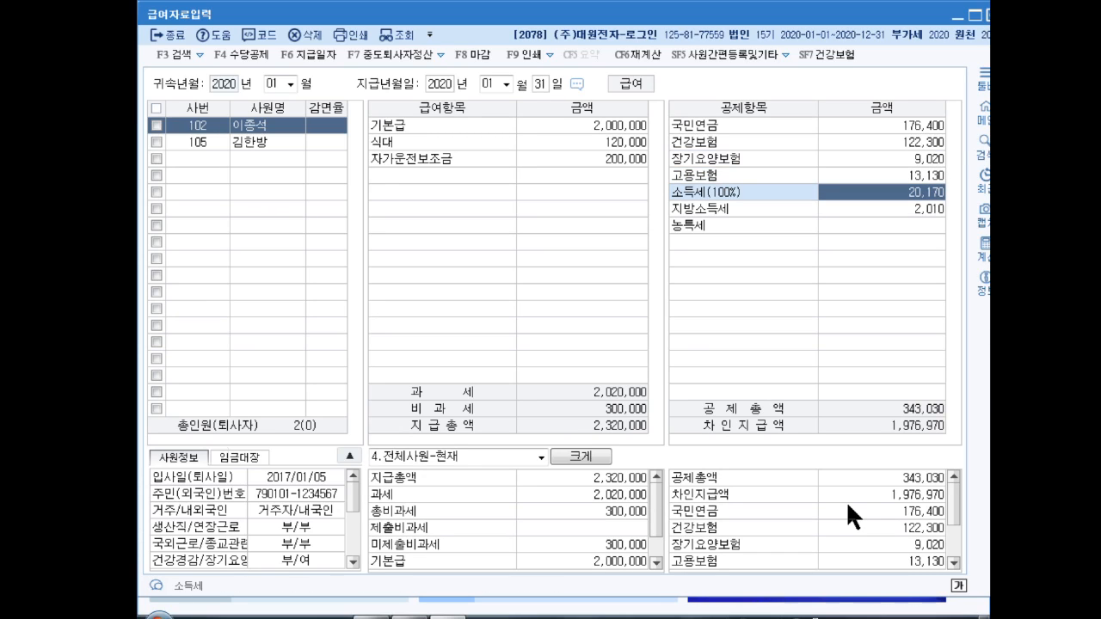
{"action": "key", "text": "Return"}
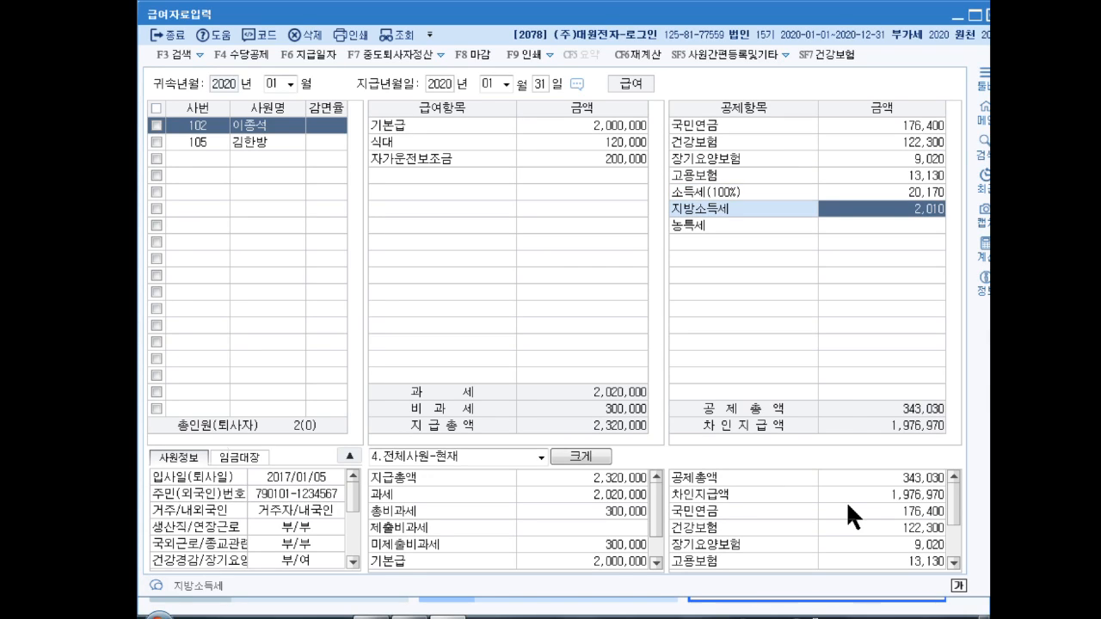
{"action": "key", "text": "Return"}
{"action": "key", "text": "Return"}
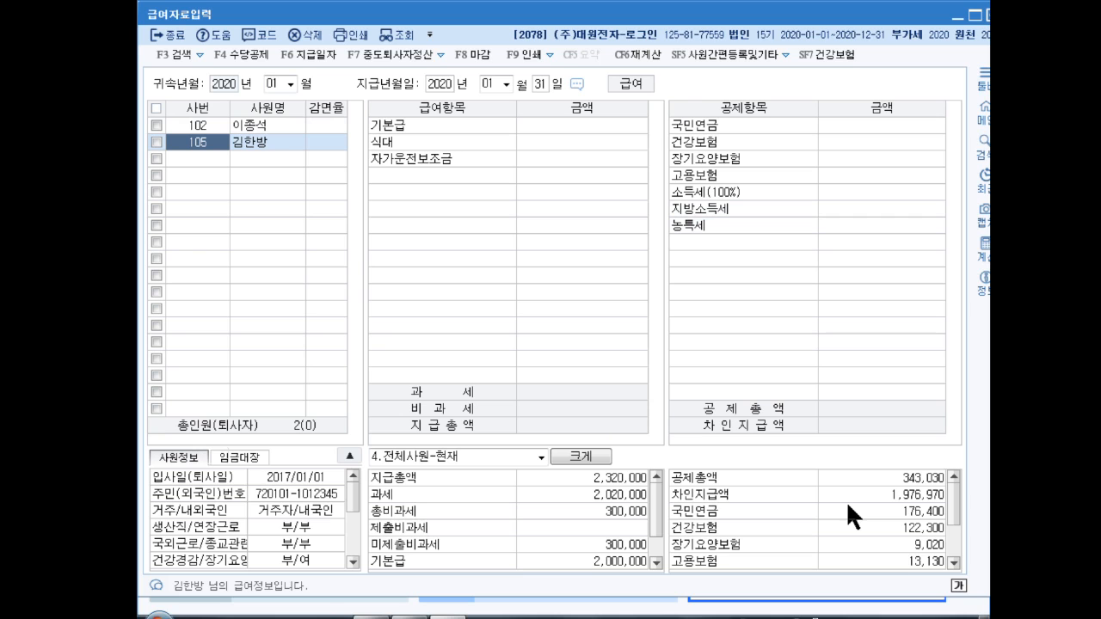
Step: Open 원천징수이행상황신고서 with the attribution period set to January 2020
{"action": "left_click", "coordinate": [988, 16]}
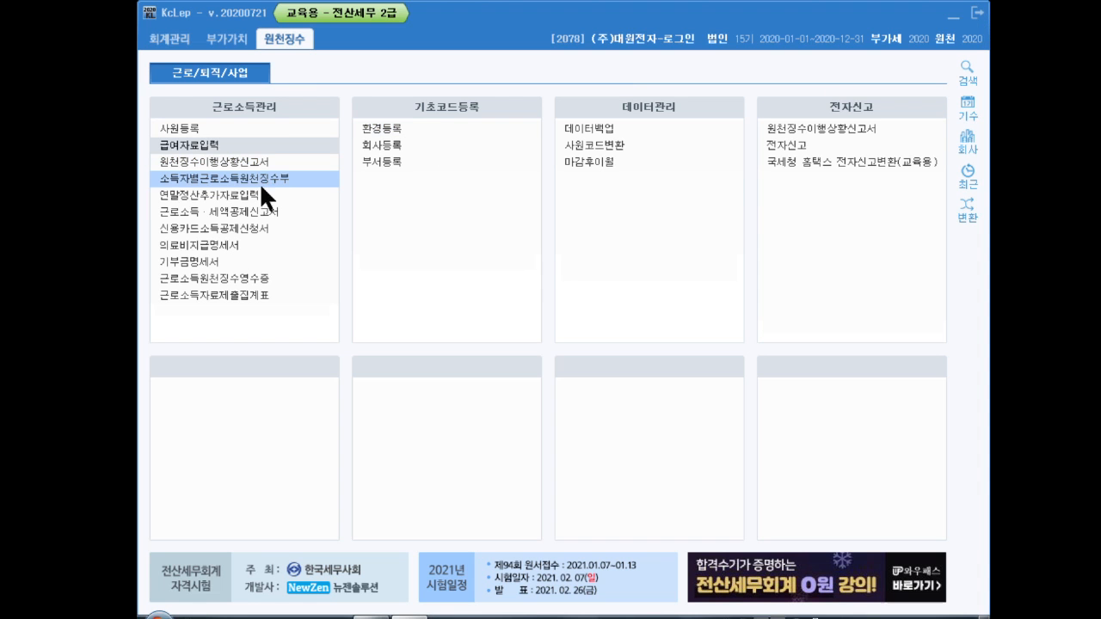
{"action": "left_click", "coordinate": [226, 160]}
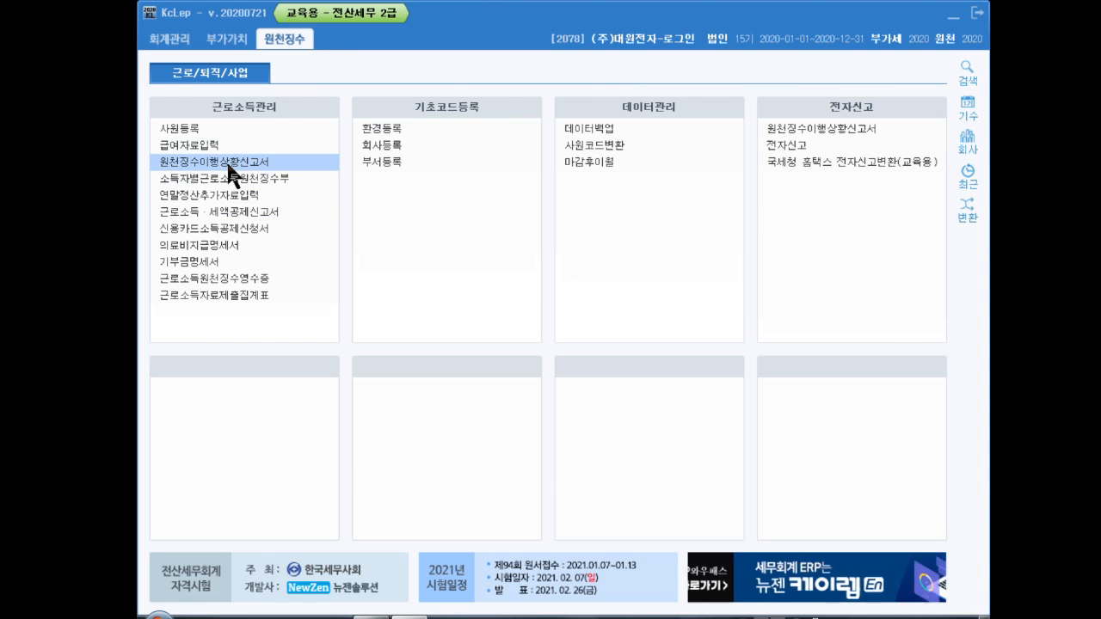
{"action": "key", "text": "Return"}
{"action": "type", "text": "1"}
{"action": "key", "text": "Return"}
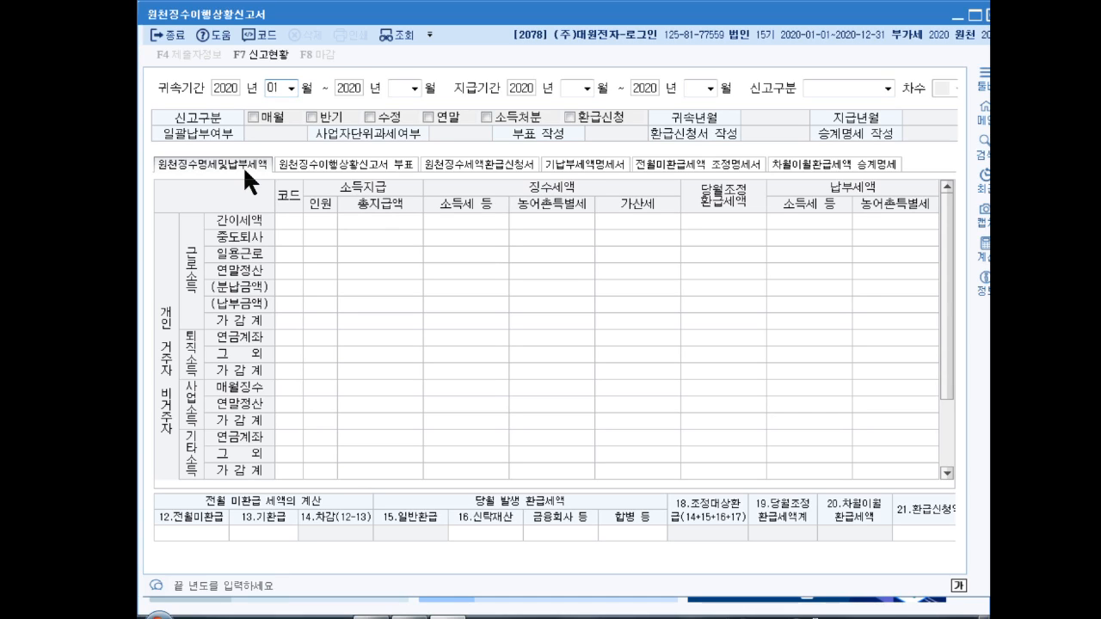
{"action": "key", "text": "Return"}
{"action": "type", "text": "1"}
{"action": "key", "text": "Return"}
Step: Set payment period 01 and 1.정기신고, loading A01 with 2,020,000 paid and 20,170 tax
{"action": "key", "text": "Return"}
{"action": "type", "text": "1"}
{"action": "key", "text": "Return"}
{"action": "key", "text": "Return"}
{"action": "type", "text": "1"}
{"action": "key", "text": "Return"}
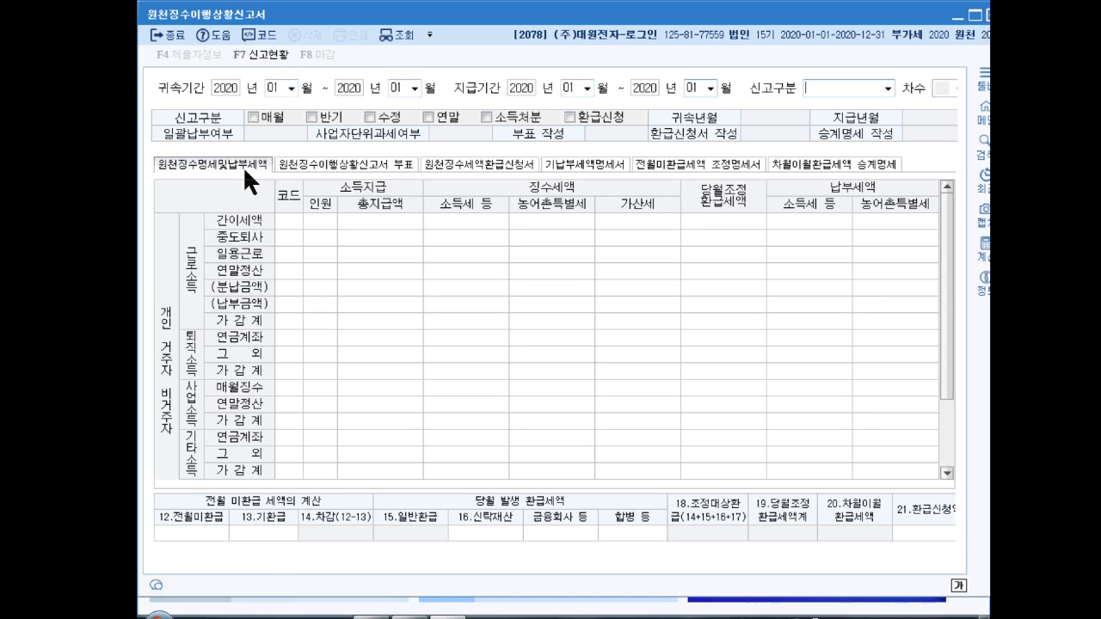
{"action": "type", "text": "1"}
{"action": "key", "text": "Return"}
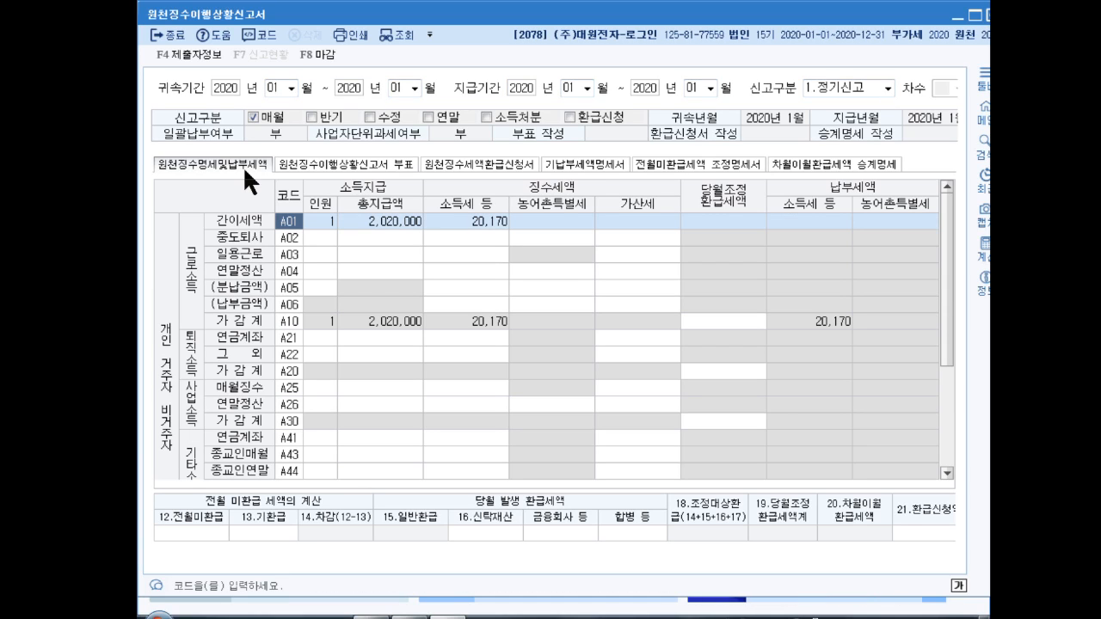
{"action": "left_click", "coordinate": [823, 321]}
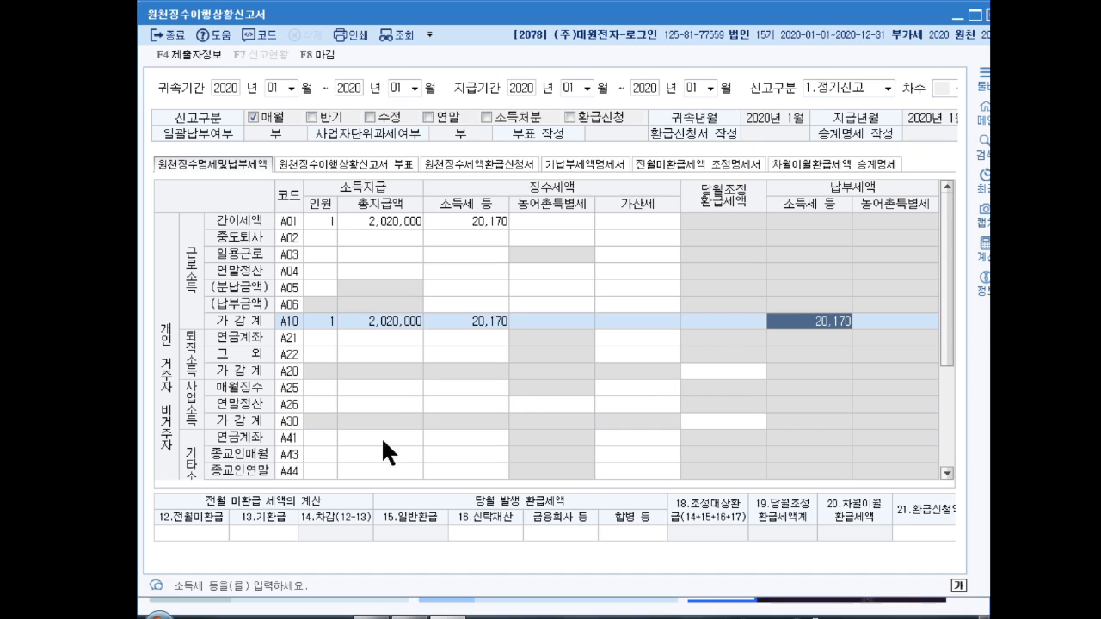
{"action": "left_click", "coordinate": [200, 533]}
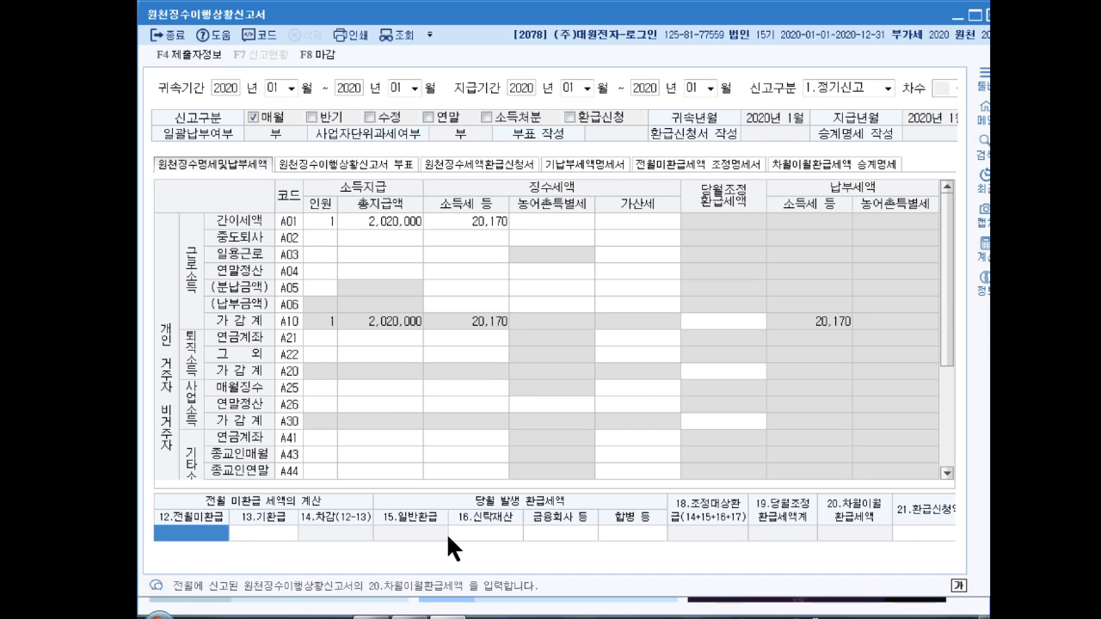
Step: Apply 15,000 prior-month unrefunded tax, leaving 5,170 payable, and save the return on closing
{"action": "type", "text": "150000"}
{"action": "key", "text": "Return"}
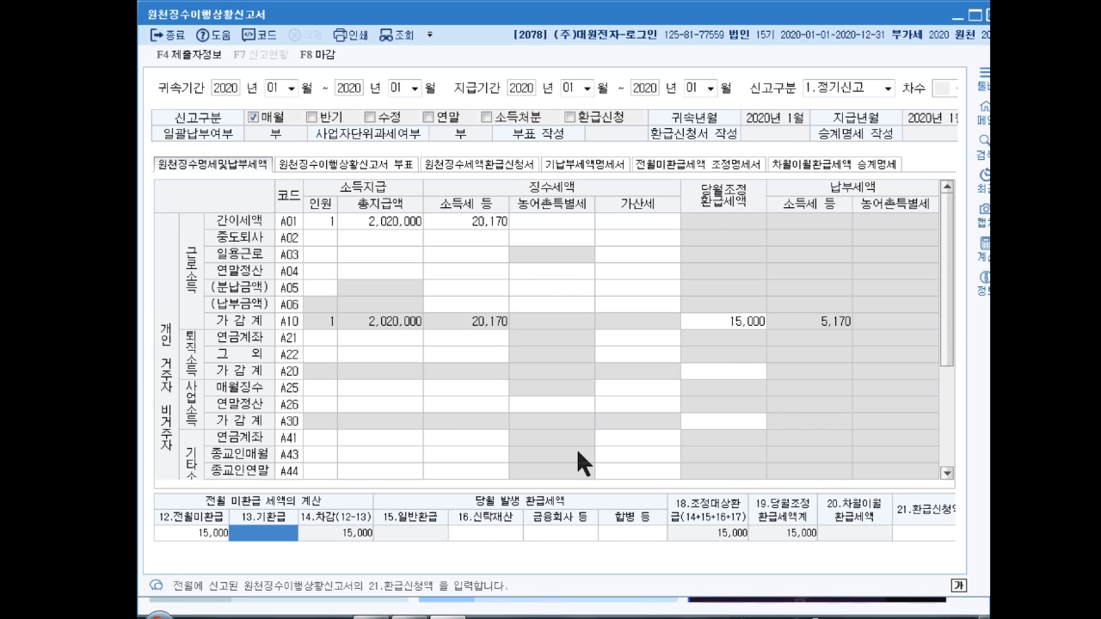
{"action": "left_click", "coordinate": [988, 13]}
{"action": "left_click", "coordinate": [580, 325]}
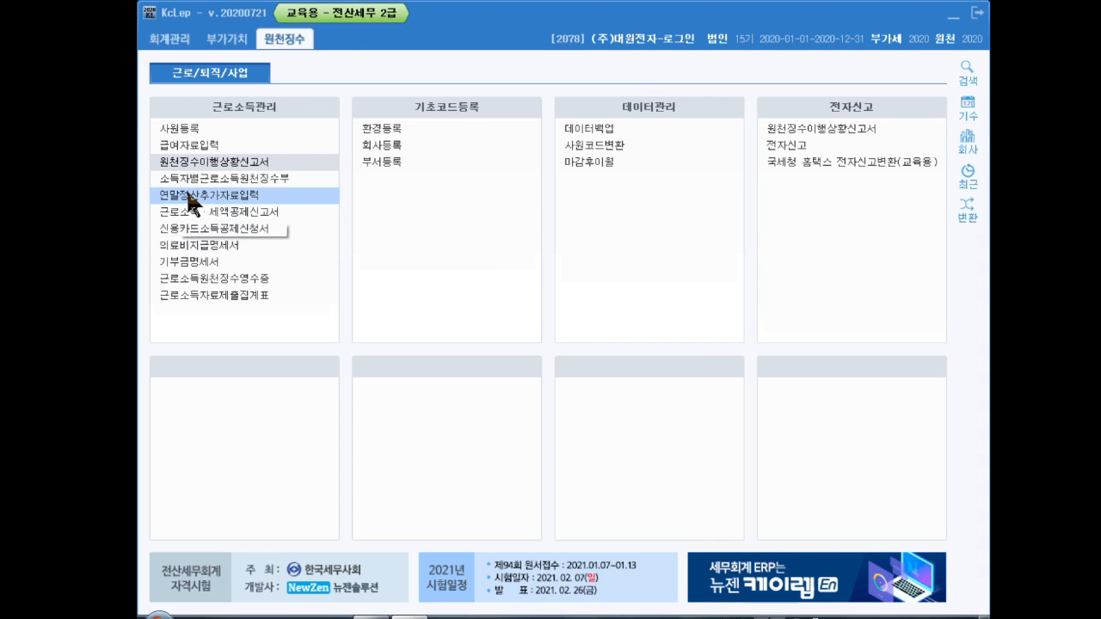
Step: Open 연말정산추가자료입력 for employee 105 and scroll to the 특별공제 rows
{"action": "left_click", "coordinate": [196, 195]}
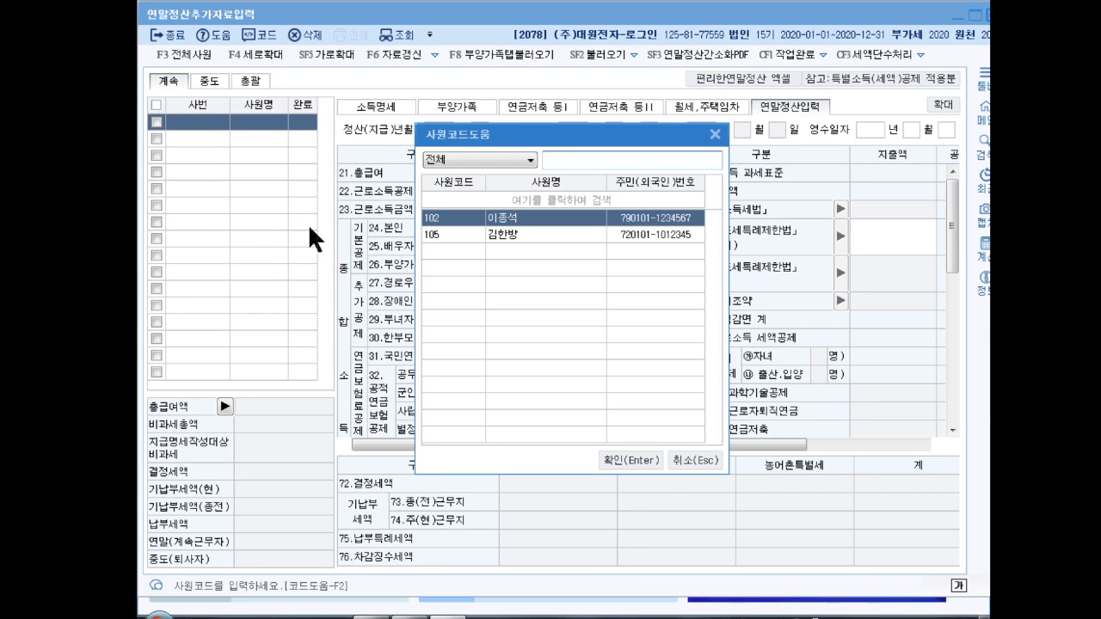
{"action": "key", "text": "Down"}
{"action": "key", "text": "Return"}
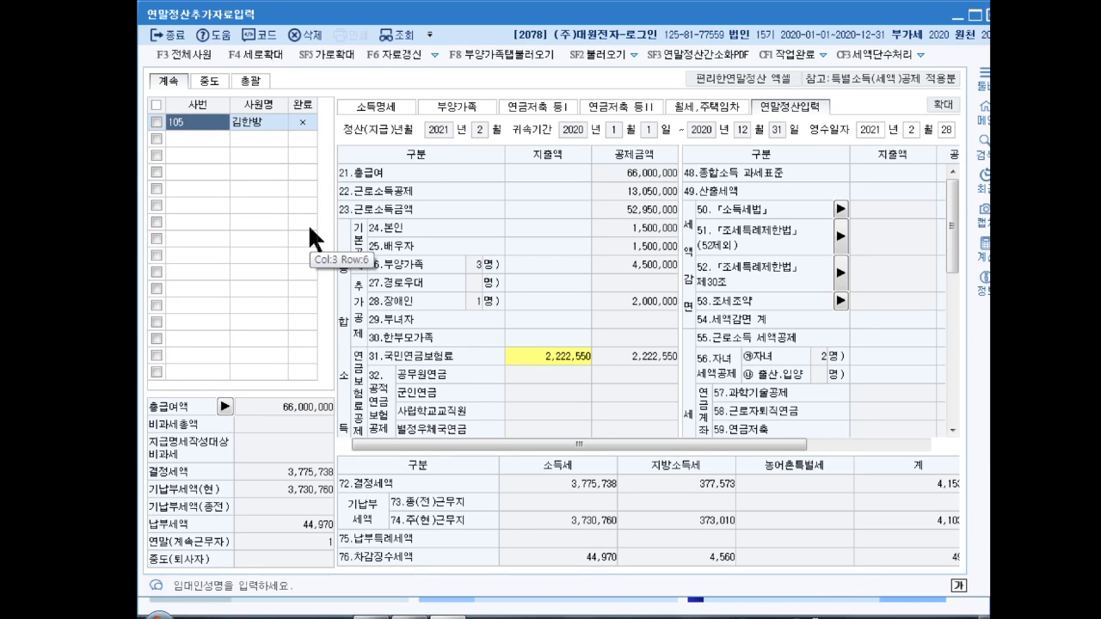
{"action": "left_click_drag", "start_coordinate": [952, 233], "coordinate": [953, 287]}
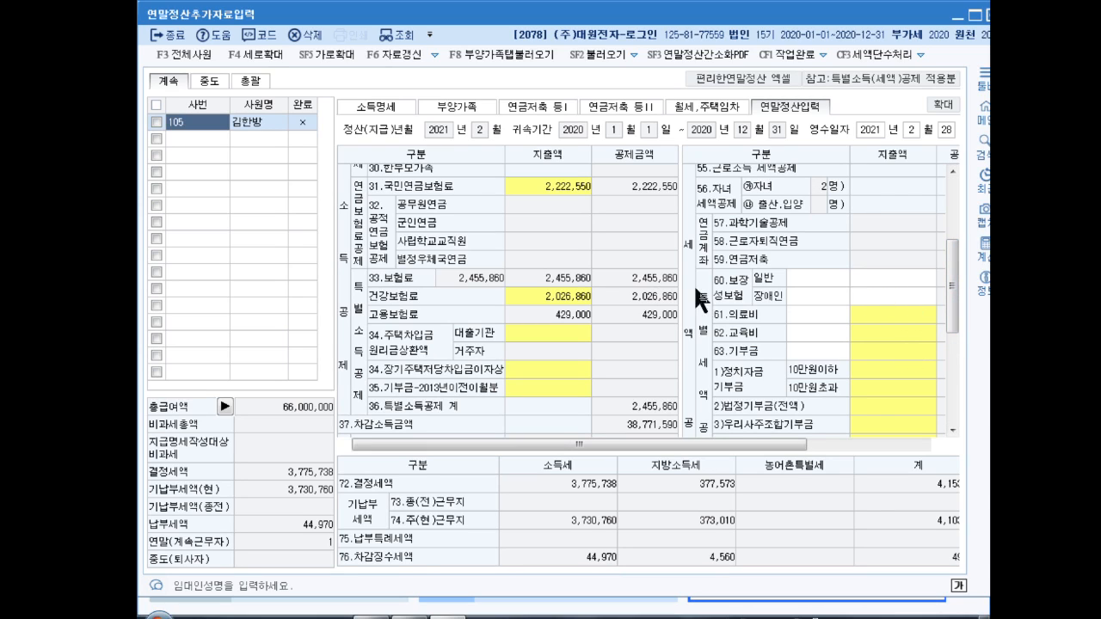
Step: Enter 1,000,000 of general protection insurance premiums
{"action": "left_click", "coordinate": [869, 277]}
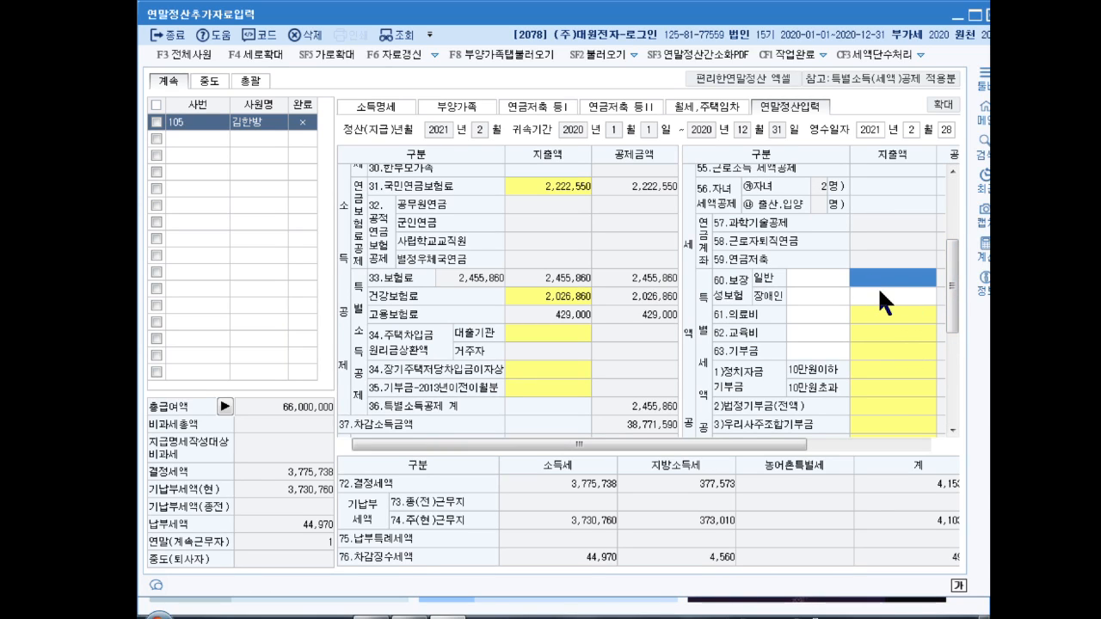
{"action": "type", "text": "1000000"}
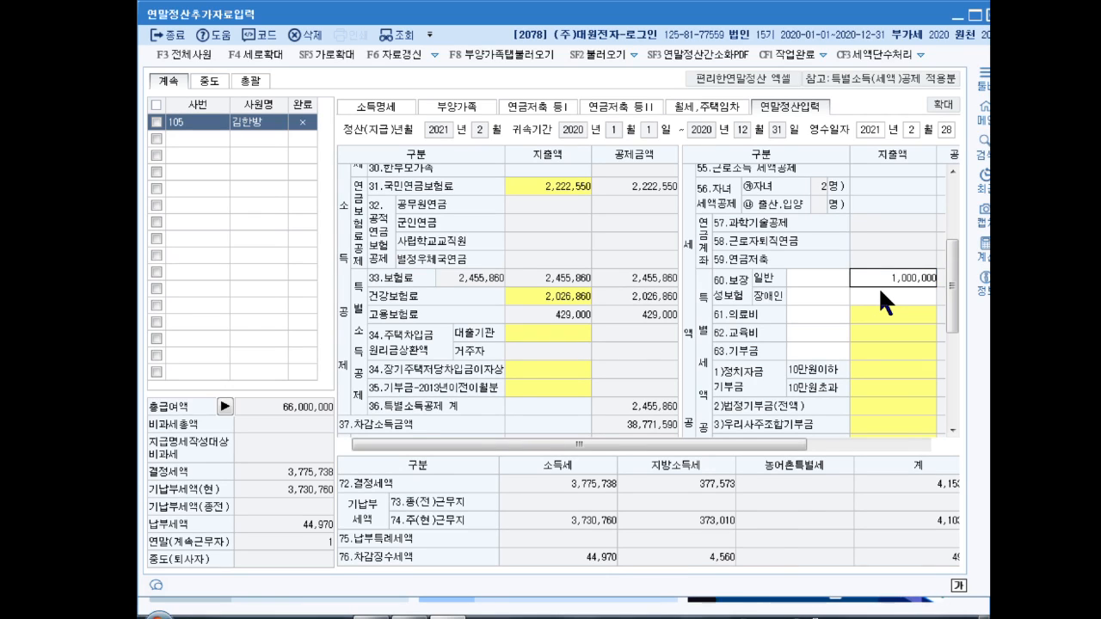
{"action": "key", "text": "Return"}
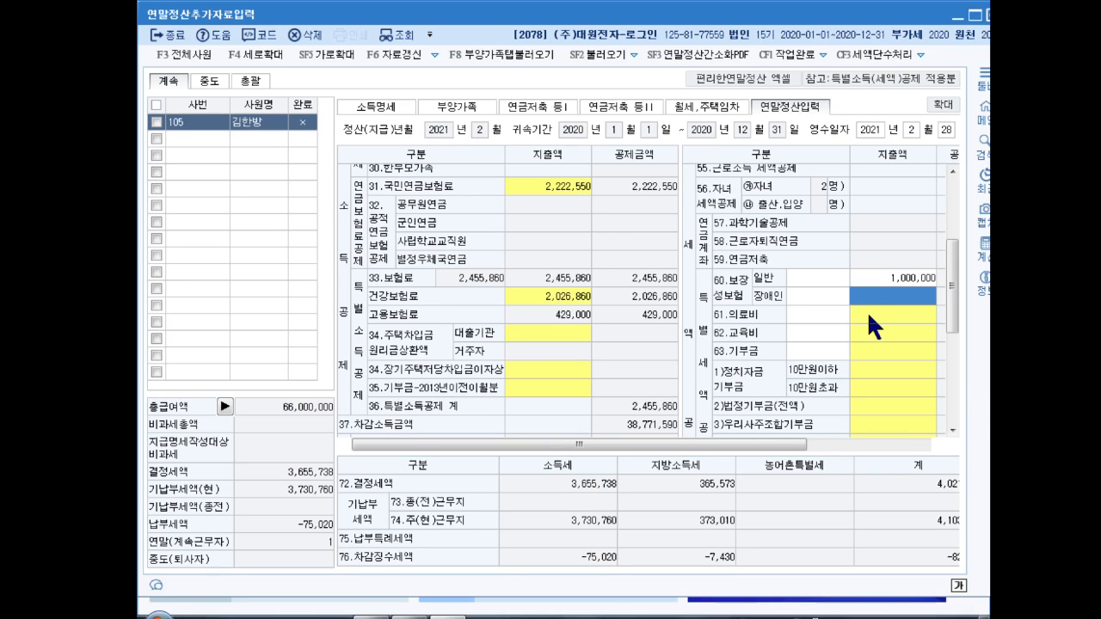
Step: Enter medical expenses of 1,100,000 for disabled/special-case patients and 1,000,000 for other dependants
{"action": "left_click", "coordinate": [868, 316]}
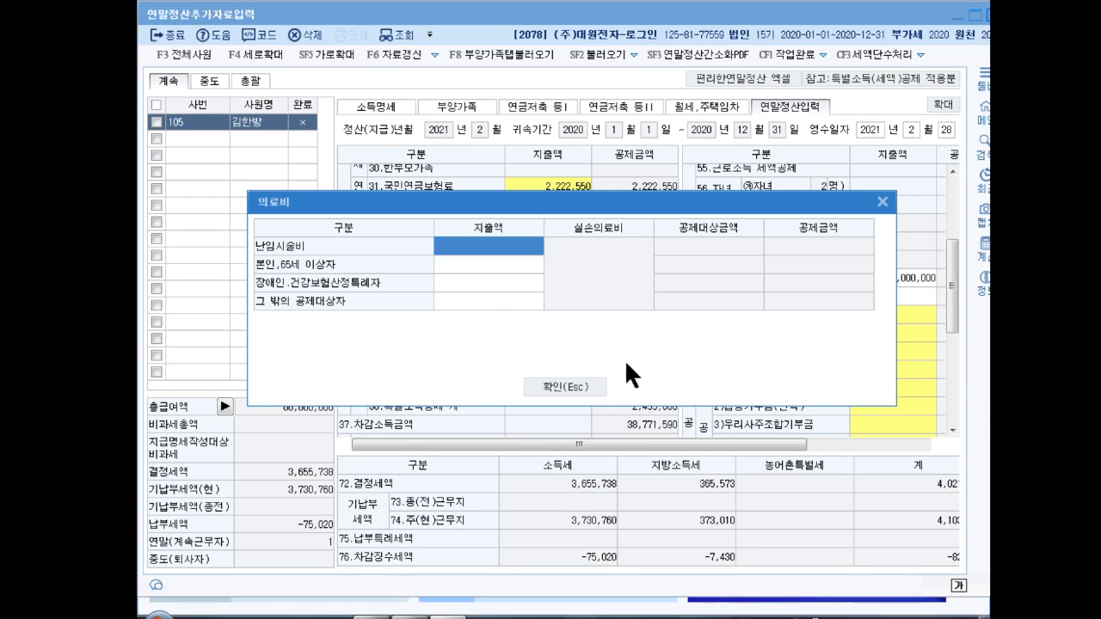
{"action": "left_click", "coordinate": [475, 280]}
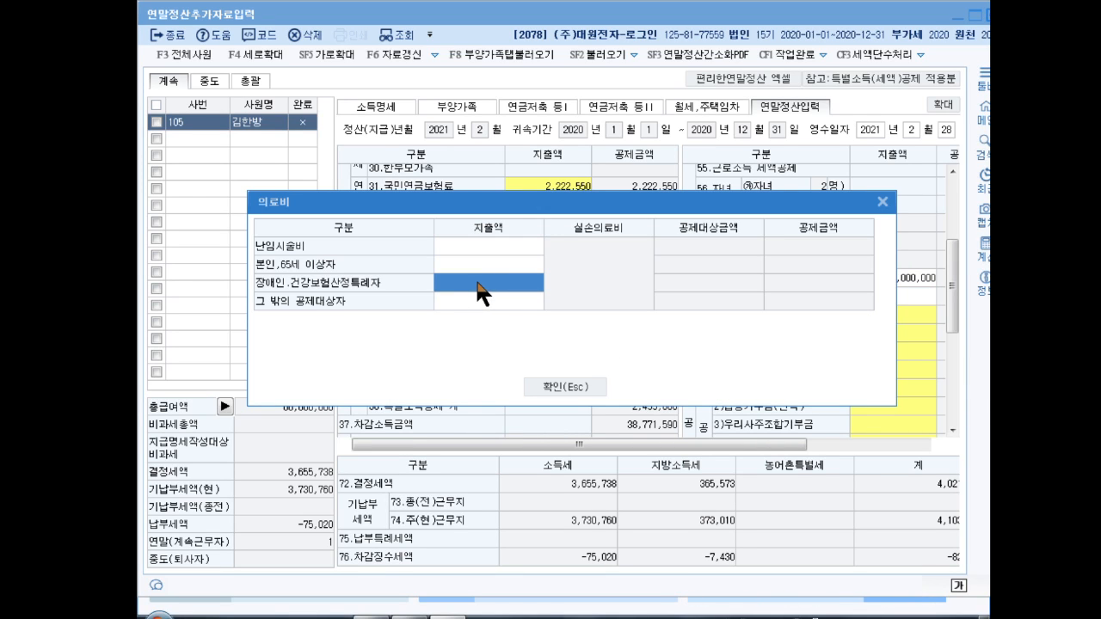
{"action": "type", "text": "1100000"}
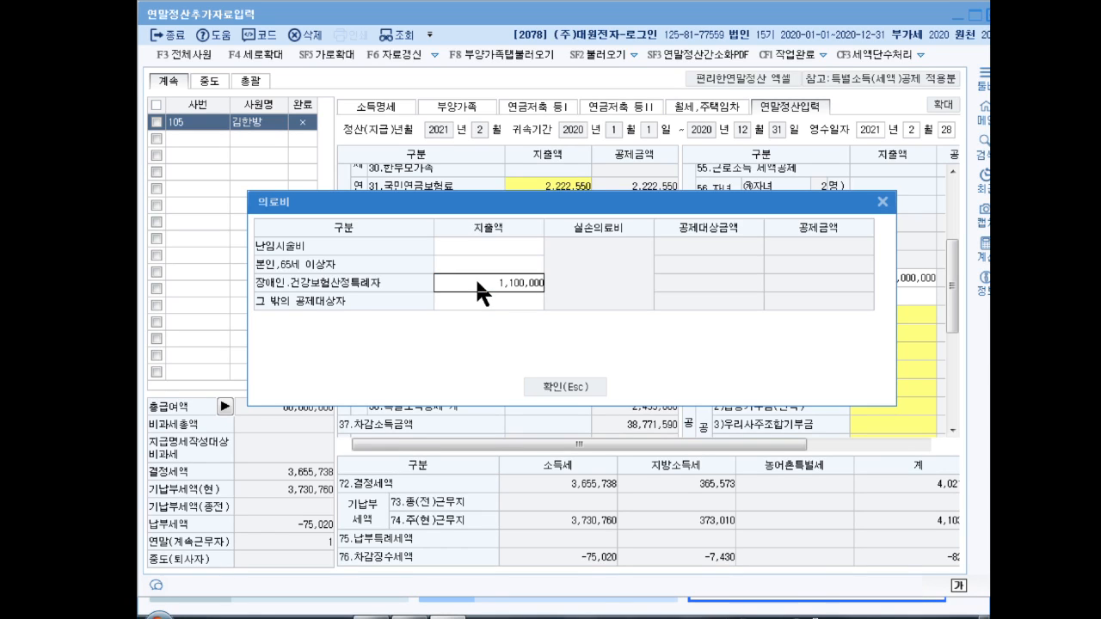
{"action": "key", "text": "Return"}
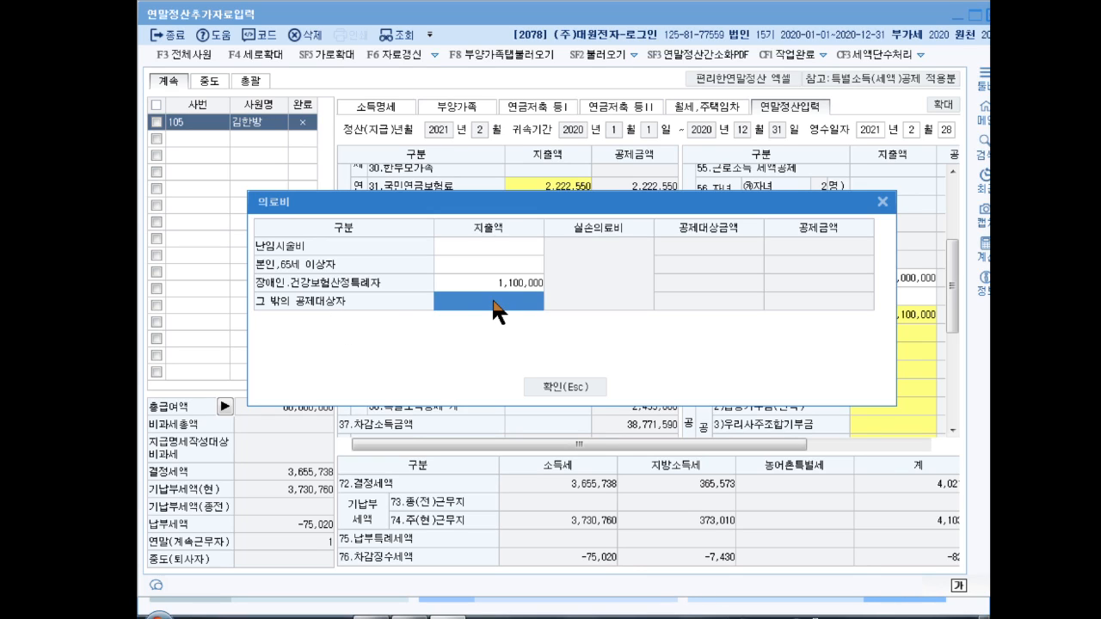
{"action": "type", "text": "1000000"}
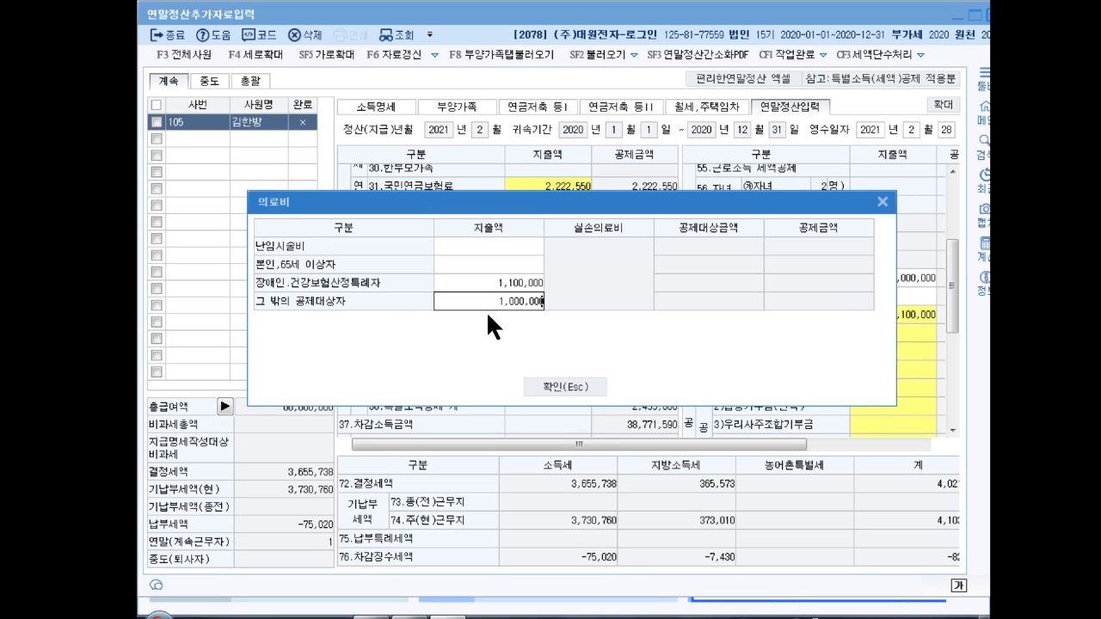
{"action": "key", "text": "Return"}
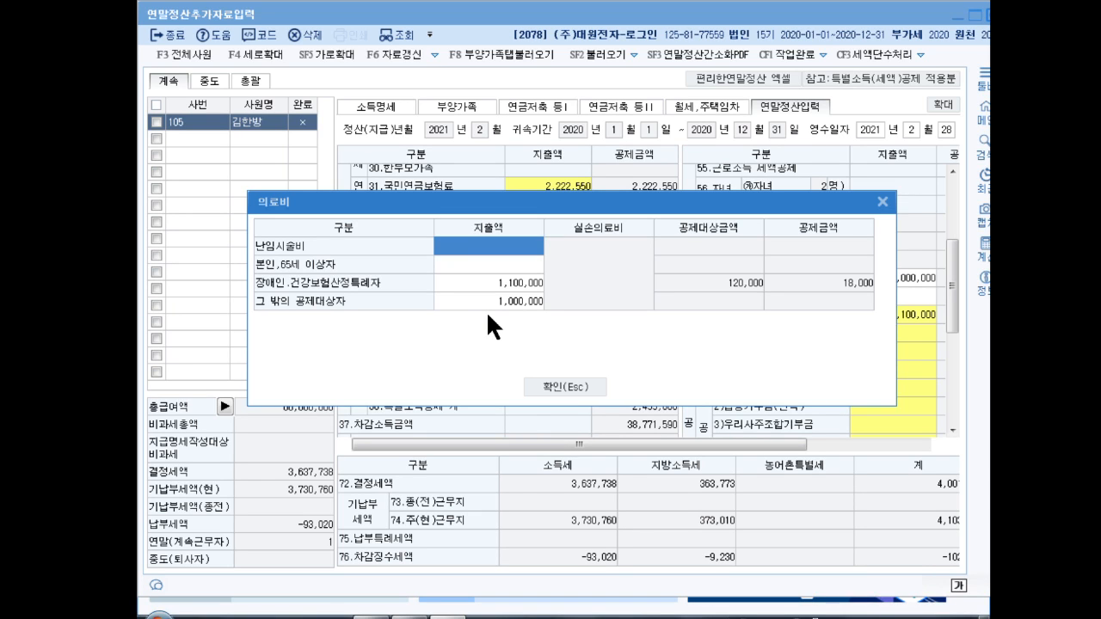
{"action": "left_click", "coordinate": [554, 388]}
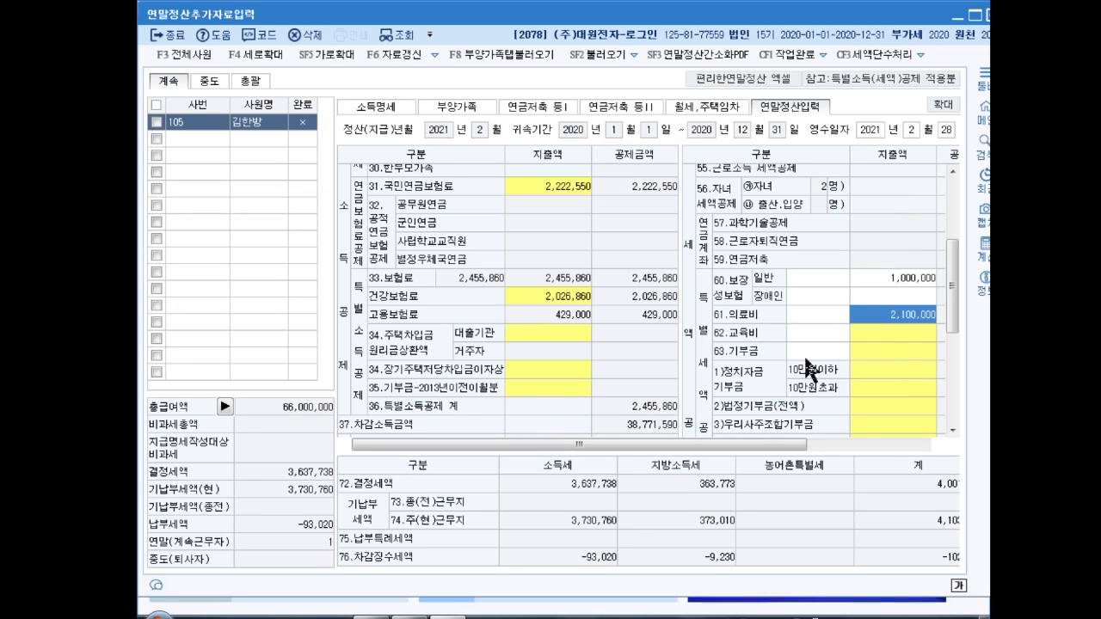
Step: Enter 5,000,000 university tuition in the 교육비 details
{"action": "left_click", "coordinate": [869, 333]}
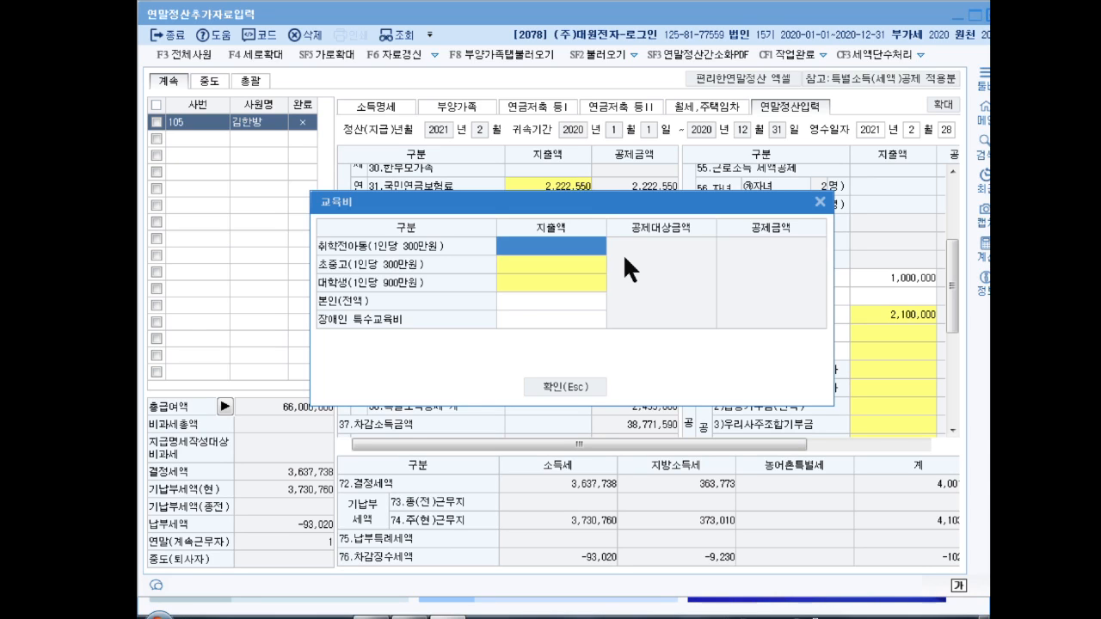
{"action": "double_click", "coordinate": [542, 280]}
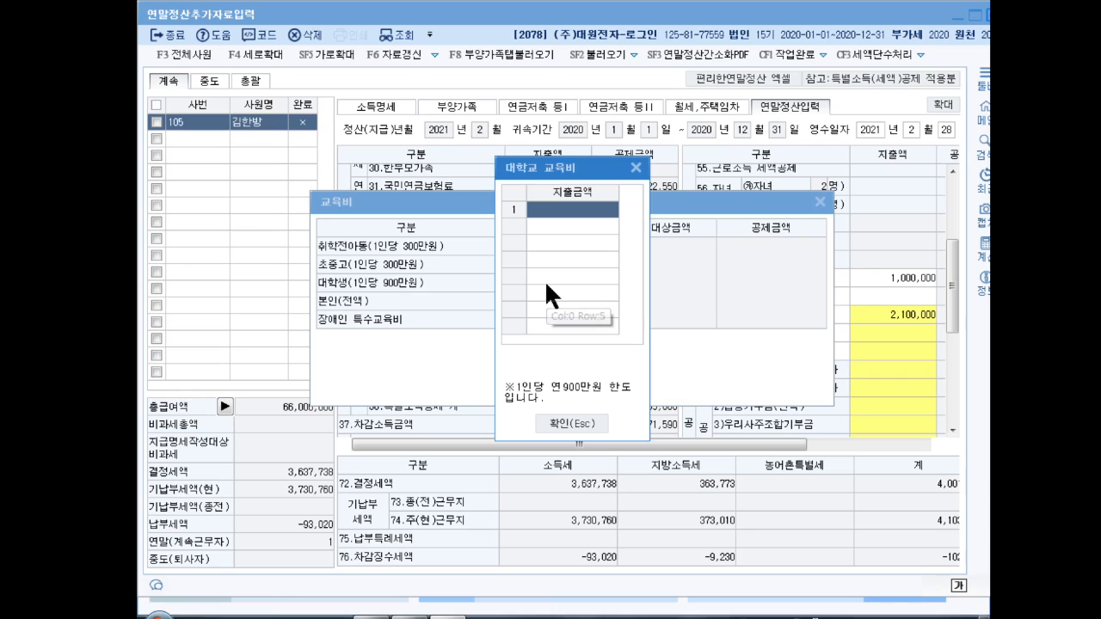
{"action": "type", "text": "5000000"}
{"action": "key", "text": "Return"}
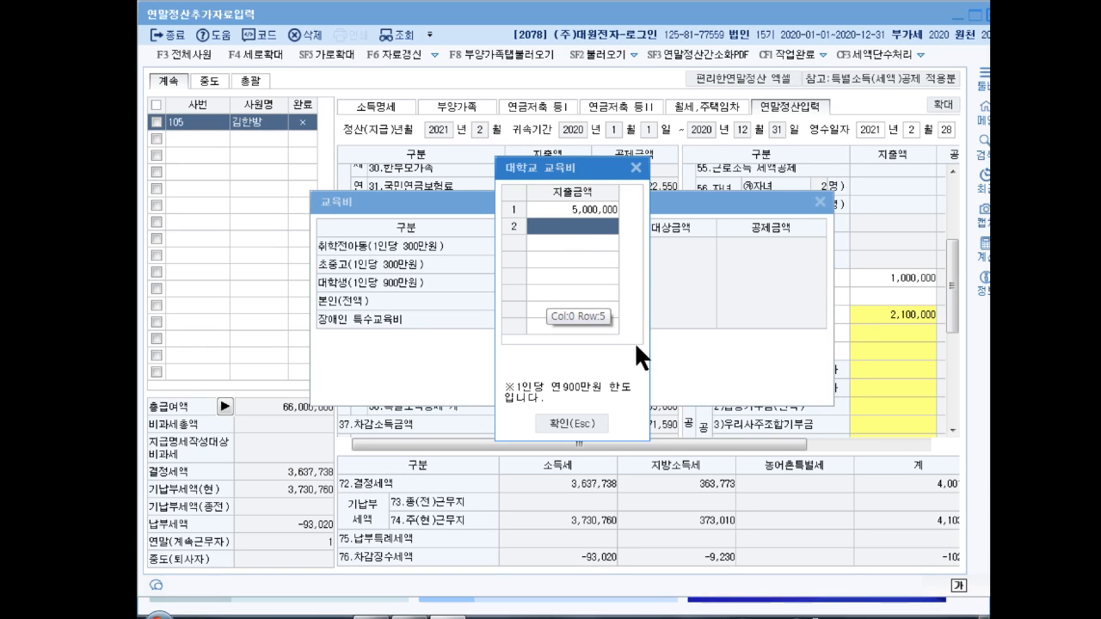
{"action": "left_click", "coordinate": [568, 422]}
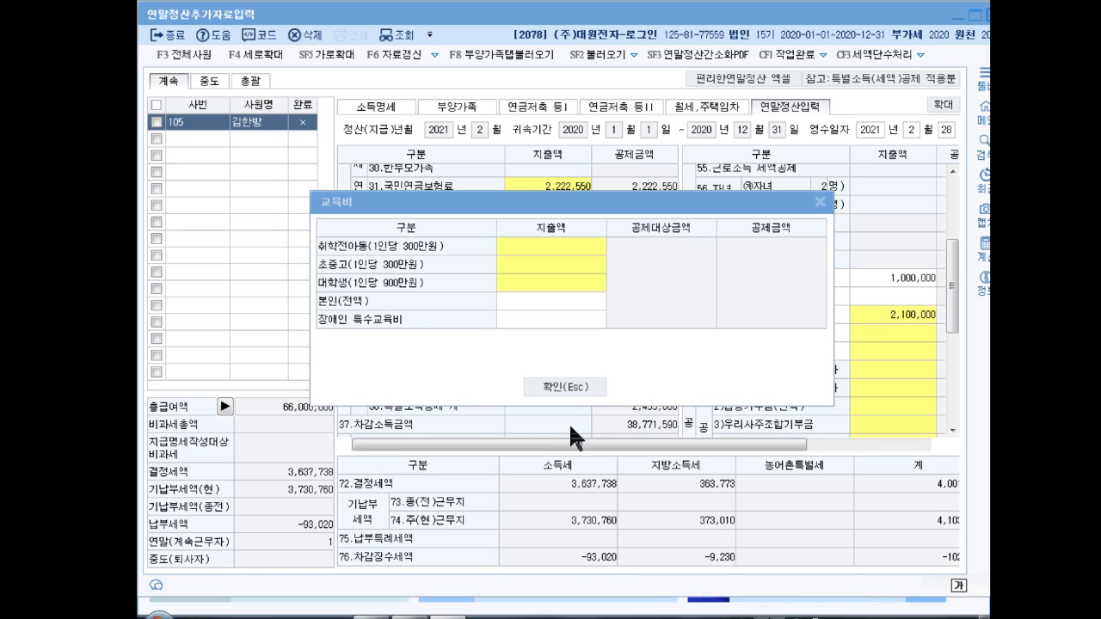
Step: Add 600,000 school and 3,000,000 preschool tuition, applying the 8,600,000 education total
{"action": "double_click", "coordinate": [550, 263]}
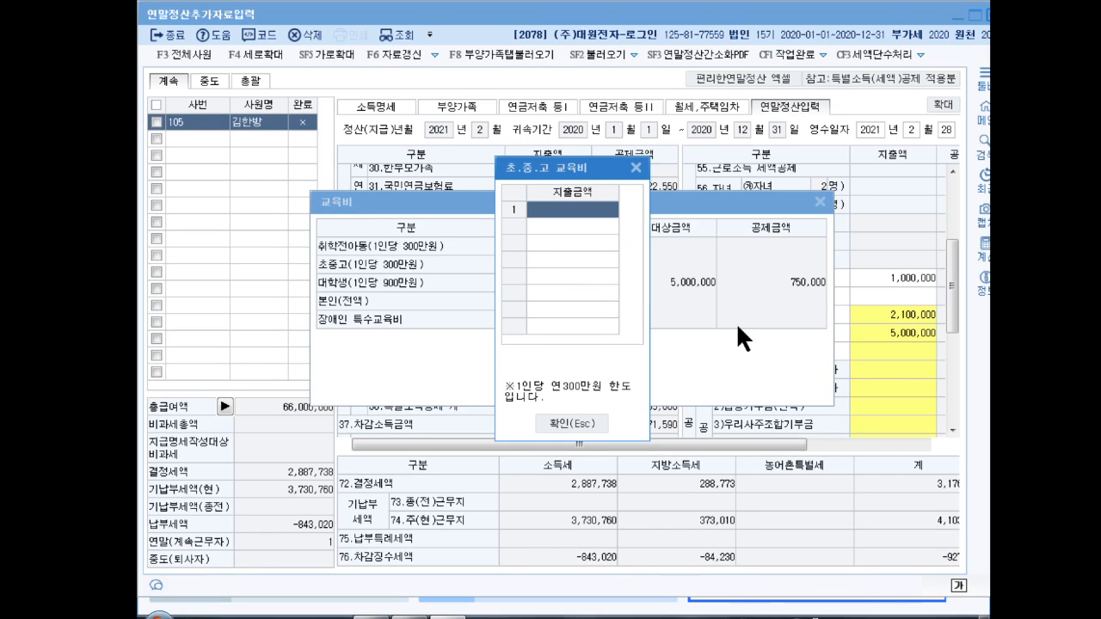
{"action": "type", "text": "6000000"}
{"action": "key", "text": "Return"}
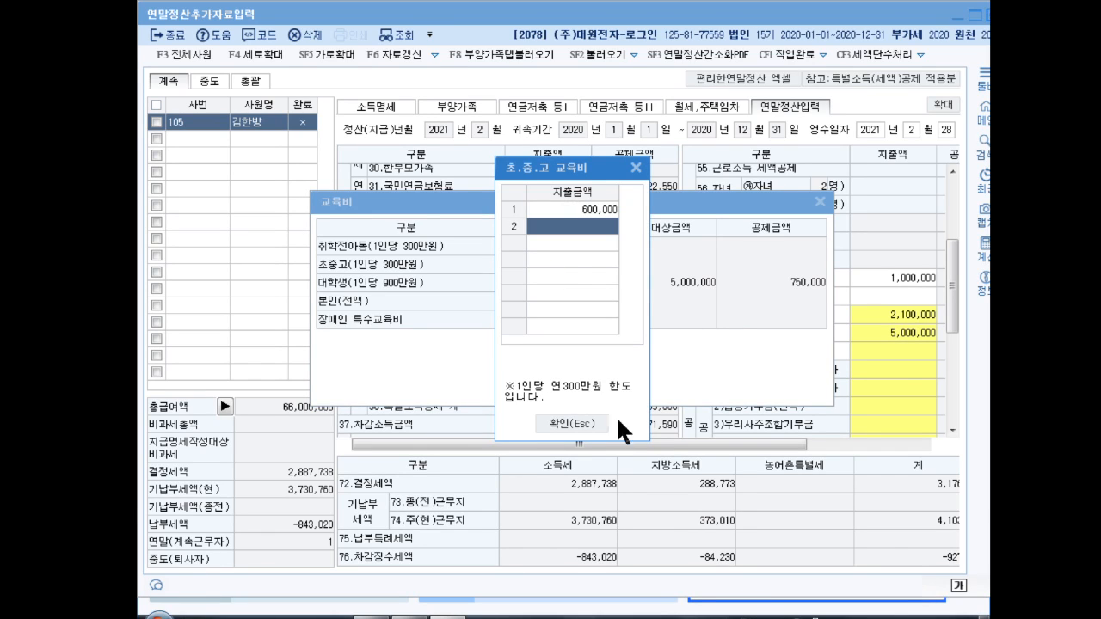
{"action": "left_click", "coordinate": [574, 423]}
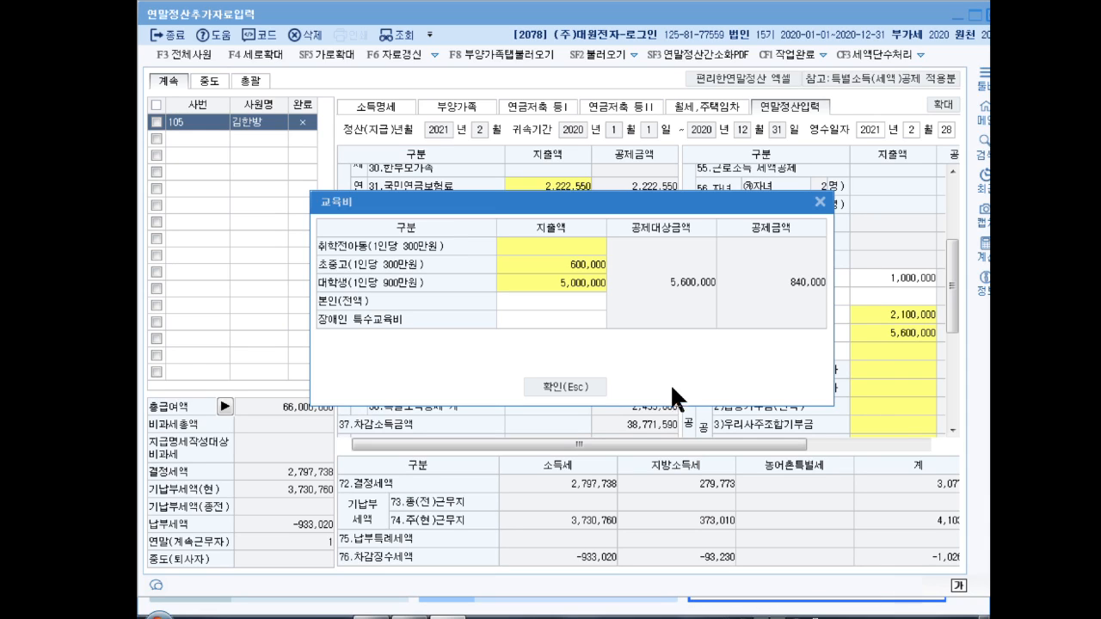
{"action": "double_click", "coordinate": [539, 239]}
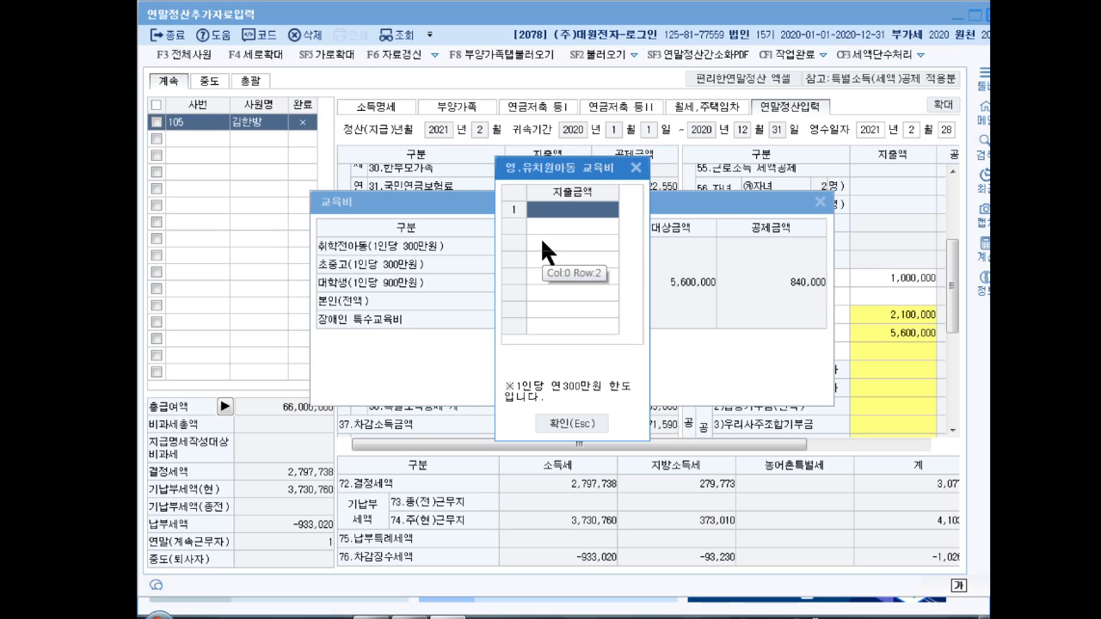
{"action": "type", "text": "3000000"}
{"action": "key", "text": "Return"}
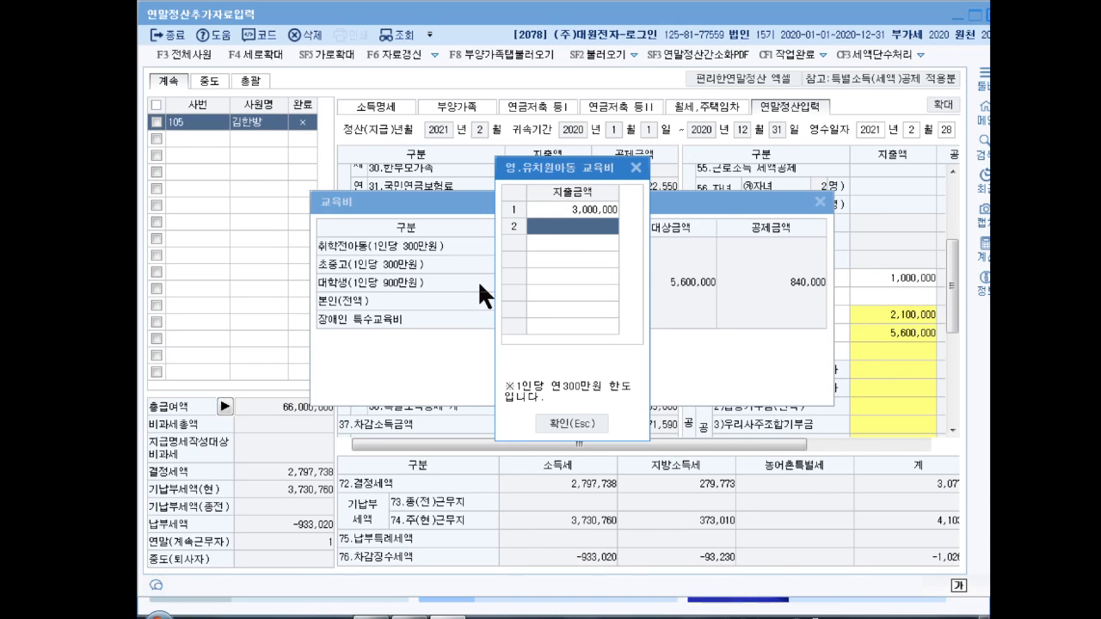
{"action": "left_click", "coordinate": [580, 422]}
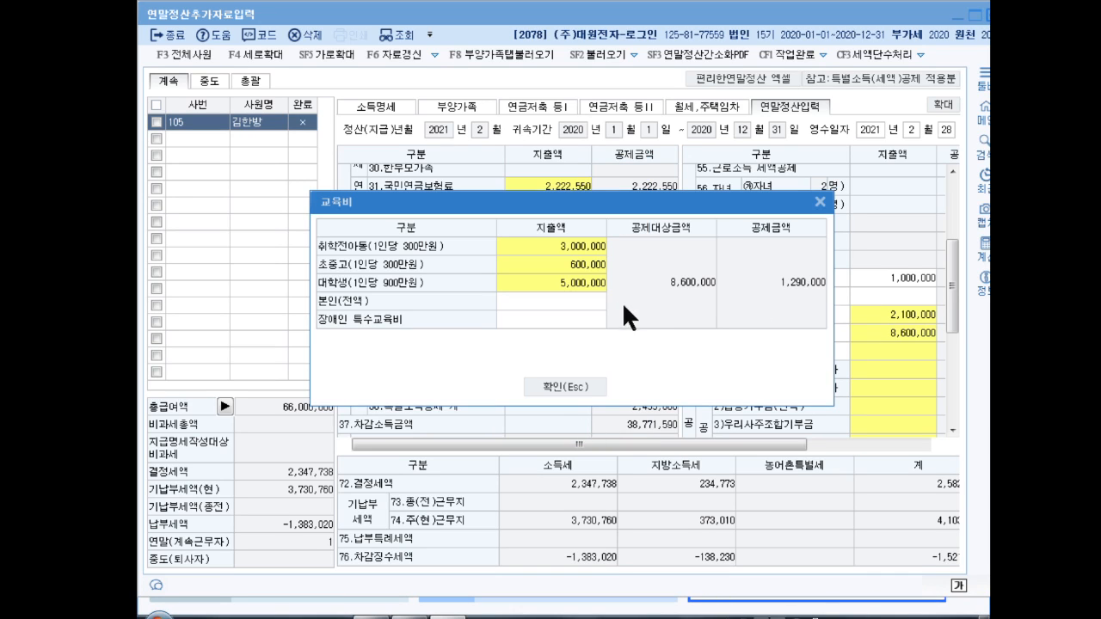
{"action": "left_click", "coordinate": [570, 388]}
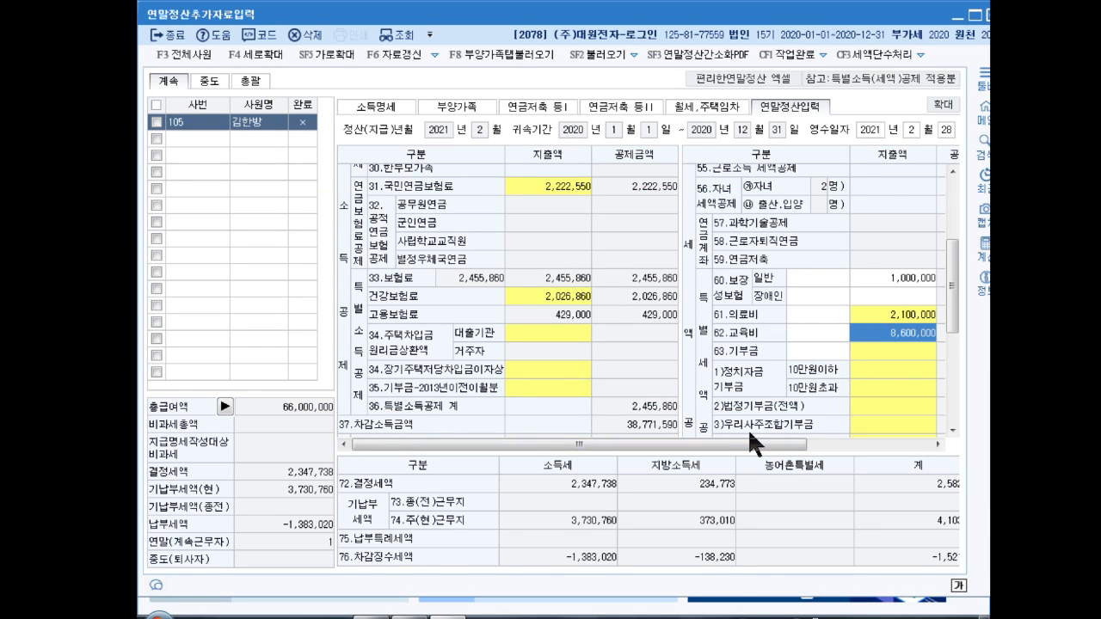
Step: Enter 100,000 in each 정치자금 bracket and a 500,000 법정당해기부금 donation
{"action": "left_click", "coordinate": [890, 369]}
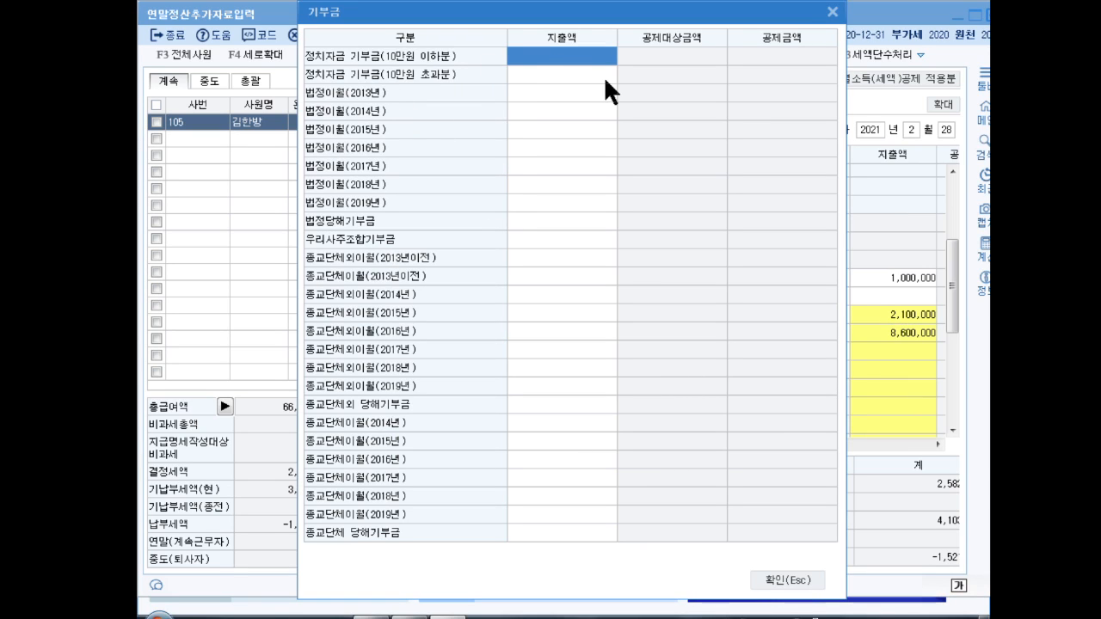
{"action": "type", "text": "1000000"}
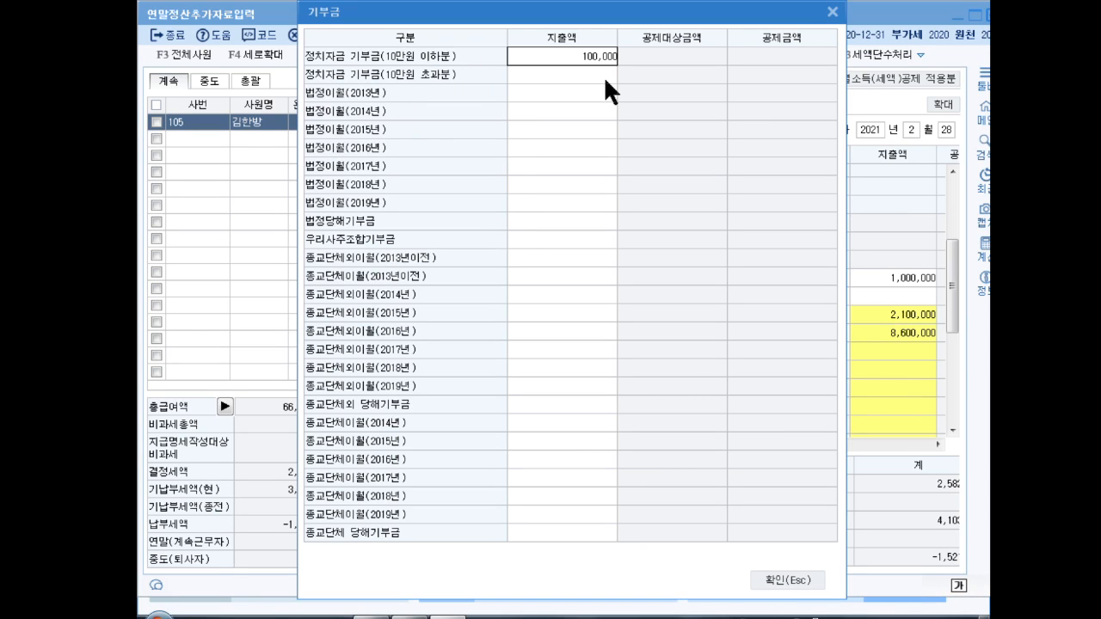
{"action": "key", "text": "Return"}
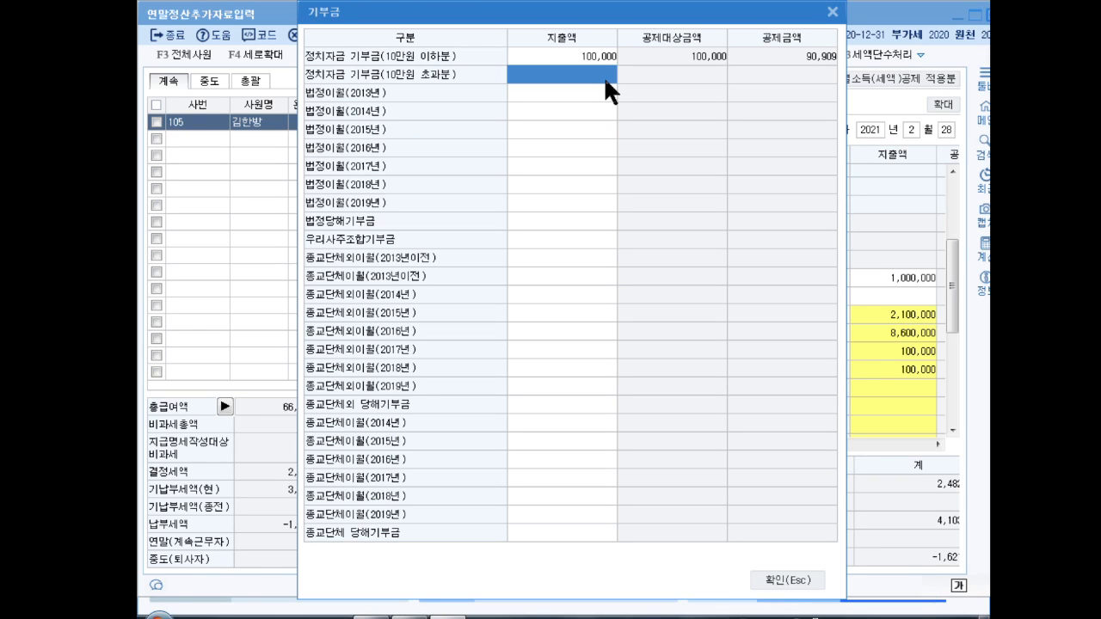
{"action": "type", "text": "100,000"}
{"action": "key", "text": "Return"}
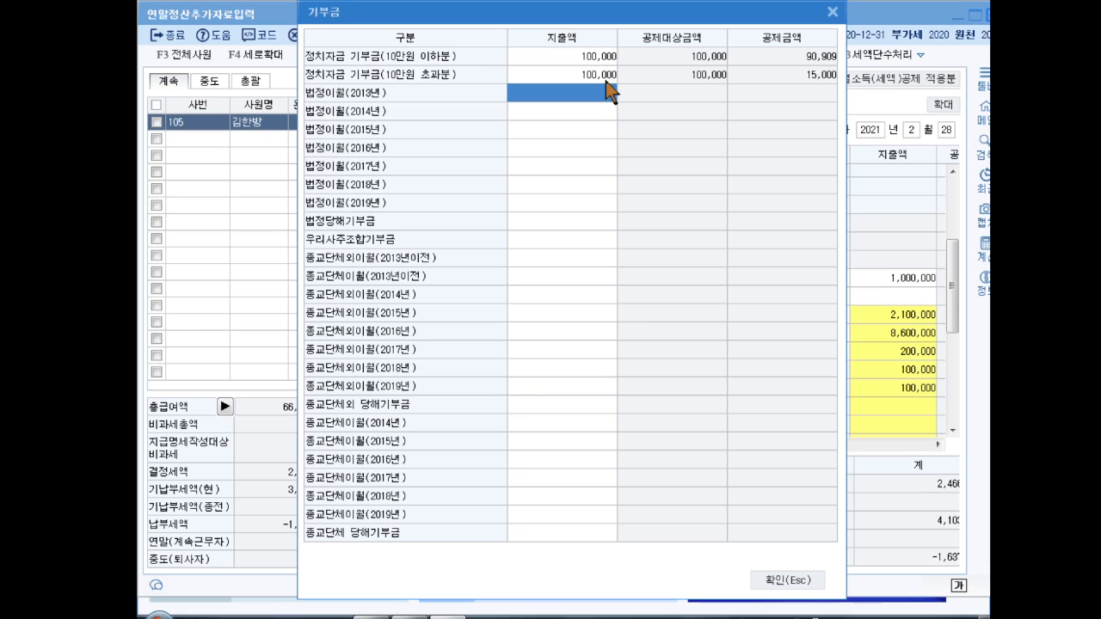
{"action": "left_click", "coordinate": [565, 222]}
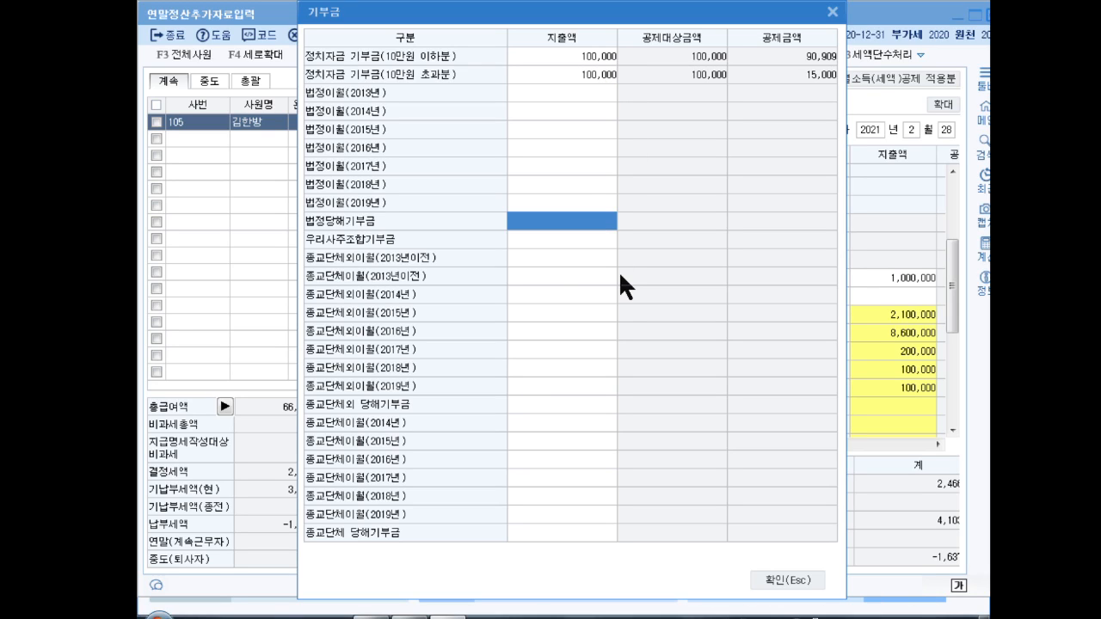
{"action": "type", "text": "5000000"}
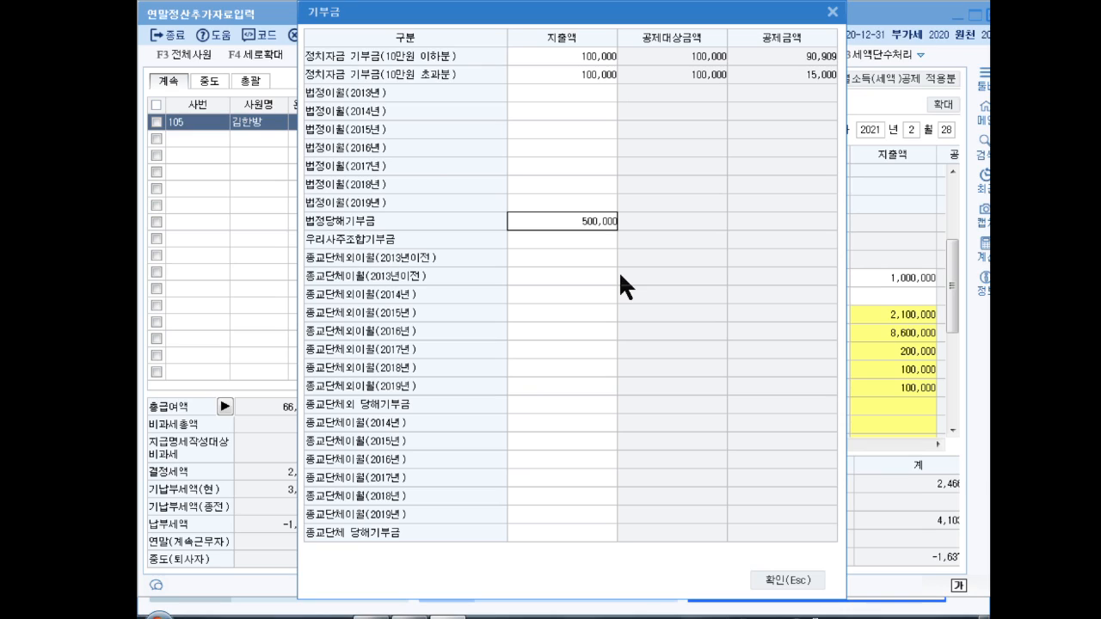
{"action": "key", "text": "Return"}
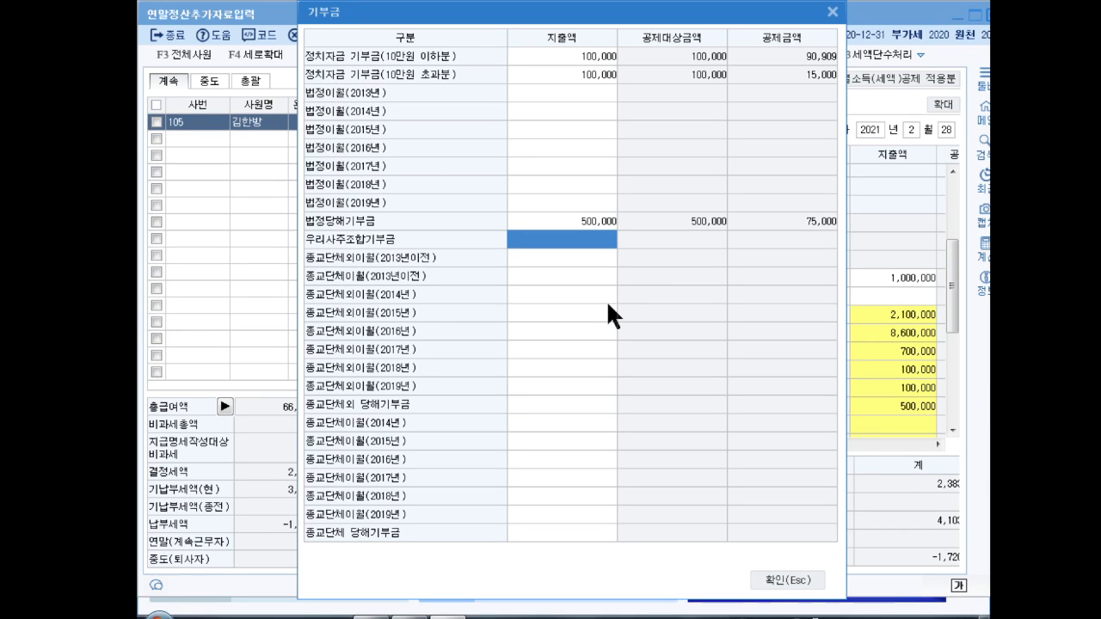
{"action": "left_click", "coordinate": [789, 581]}
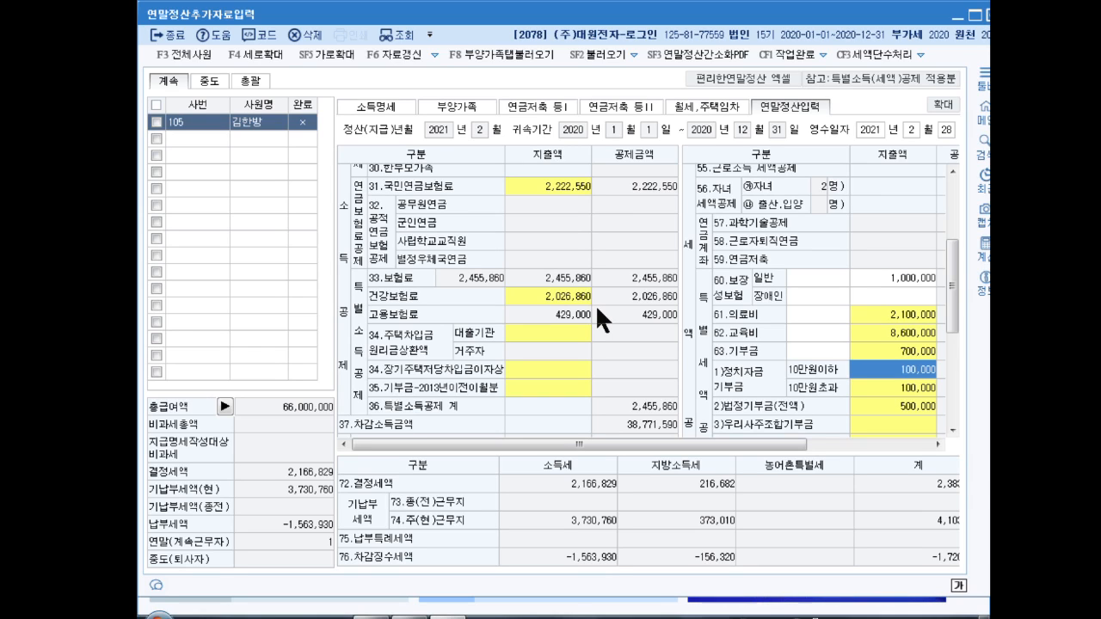
Step: In the monthly rent tab, enter the landlord's name and resident registration number
{"action": "left_click", "coordinate": [703, 105]}
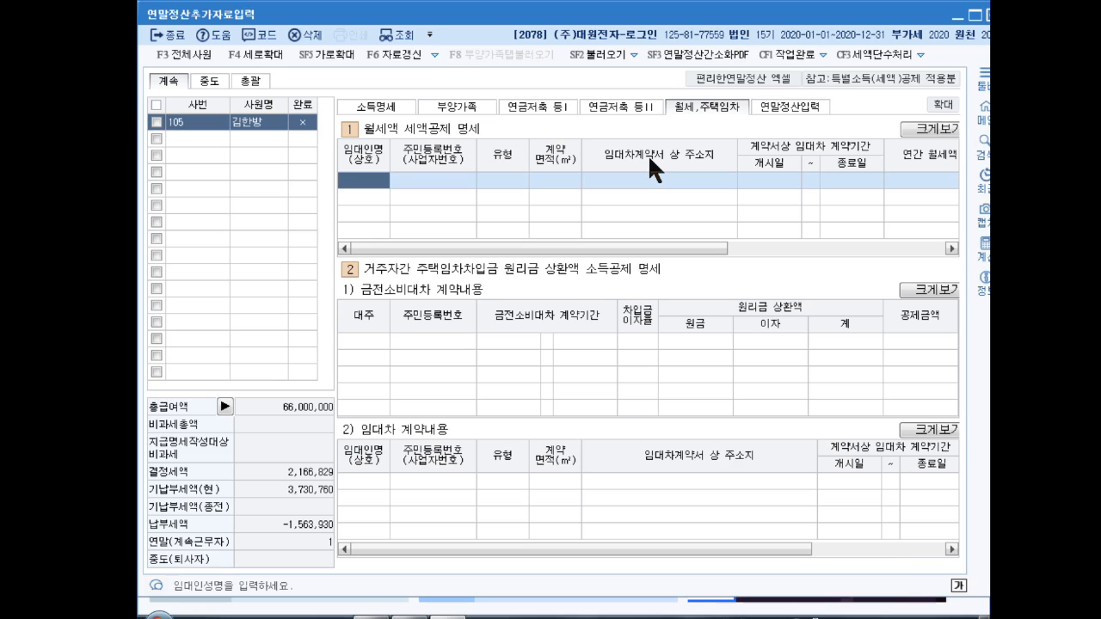
{"action": "key", "text": "Return"}
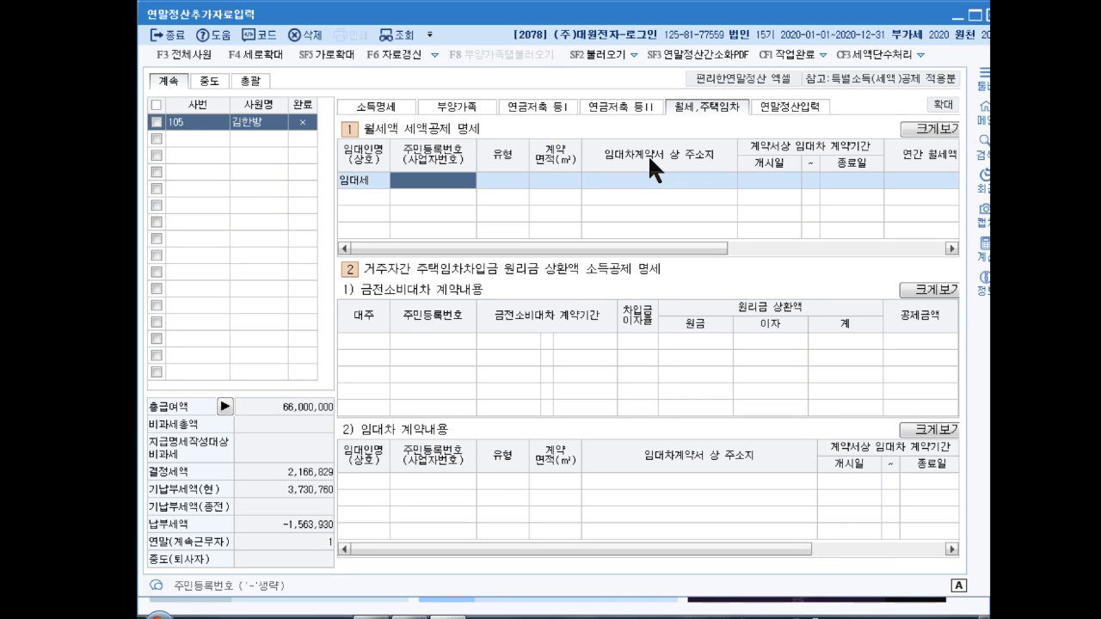
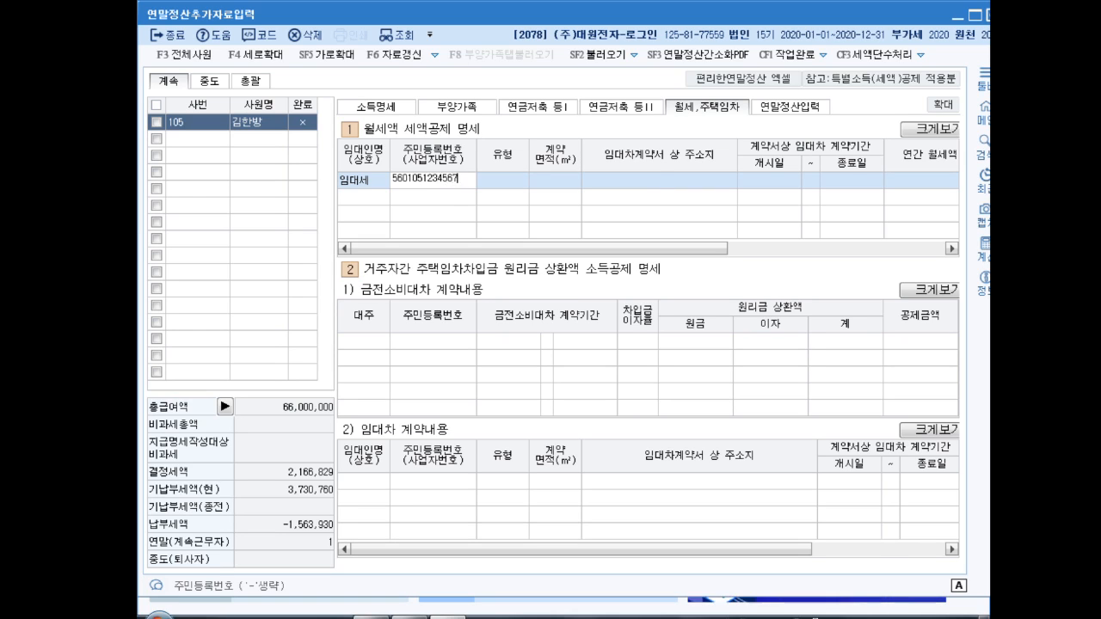
{"action": "key", "text": "Return"}
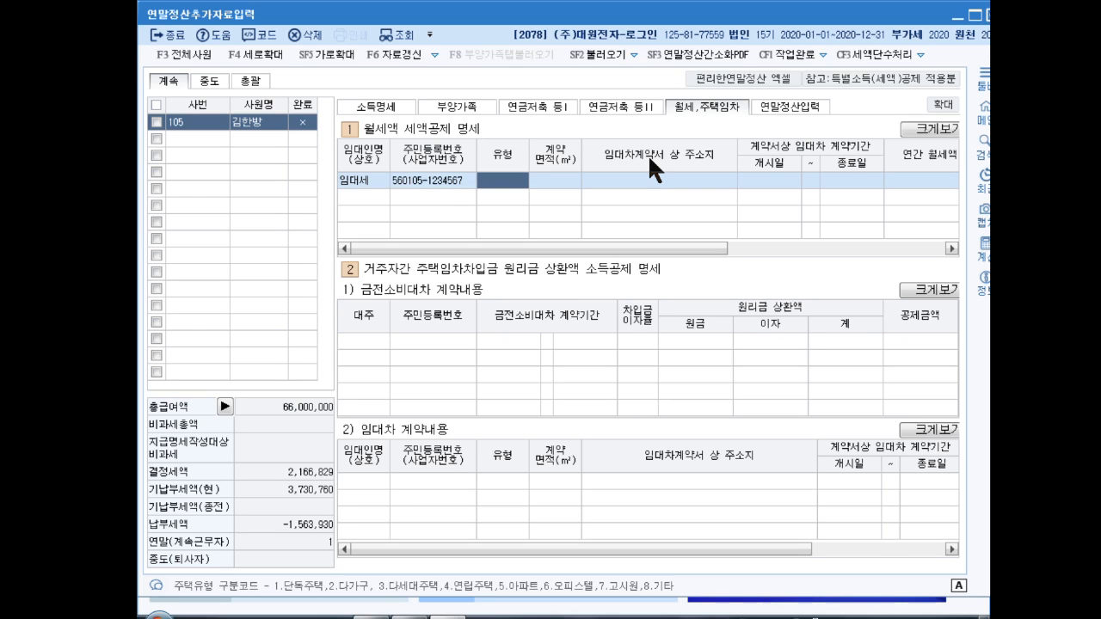
Step: Record a type 1 detached house, 80 m², at the rental address, leased 2019-06-01 to 2021-05-31, rent 9,600,000
{"action": "type", "text": "1"}
{"action": "key", "text": "Return"}
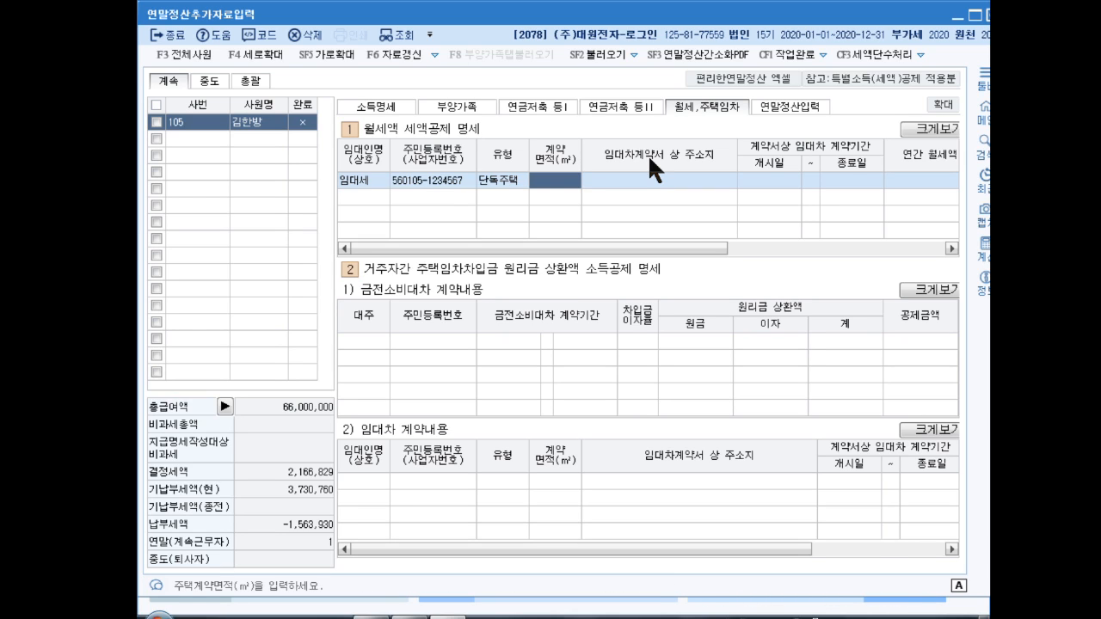
{"action": "type", "text": "80"}
{"action": "key", "text": "Return"}
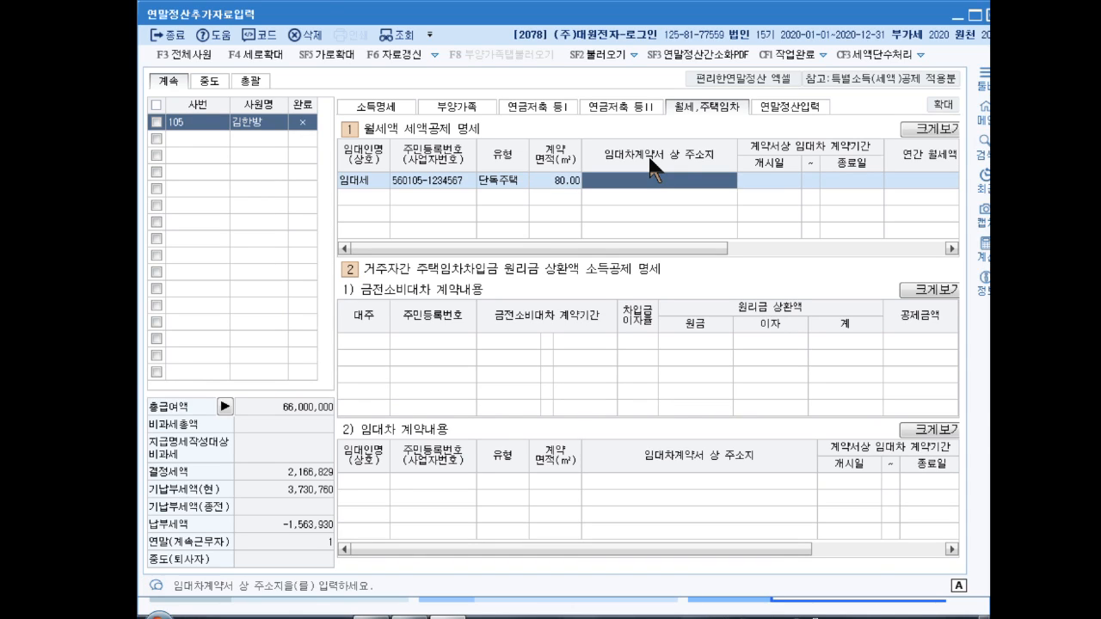
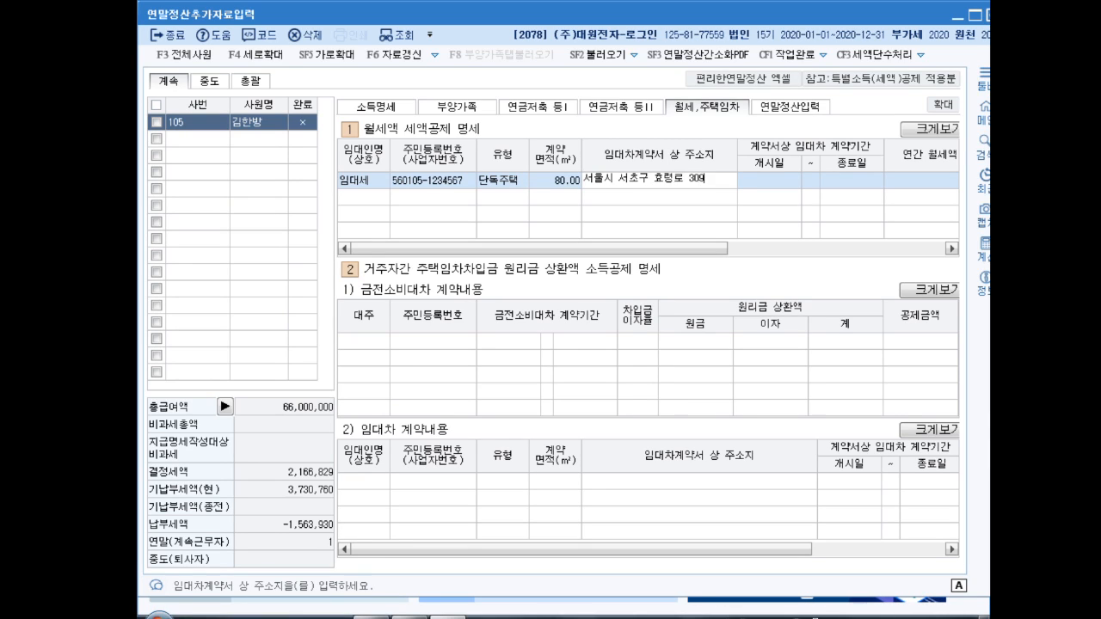
{"action": "key", "text": "Return"}
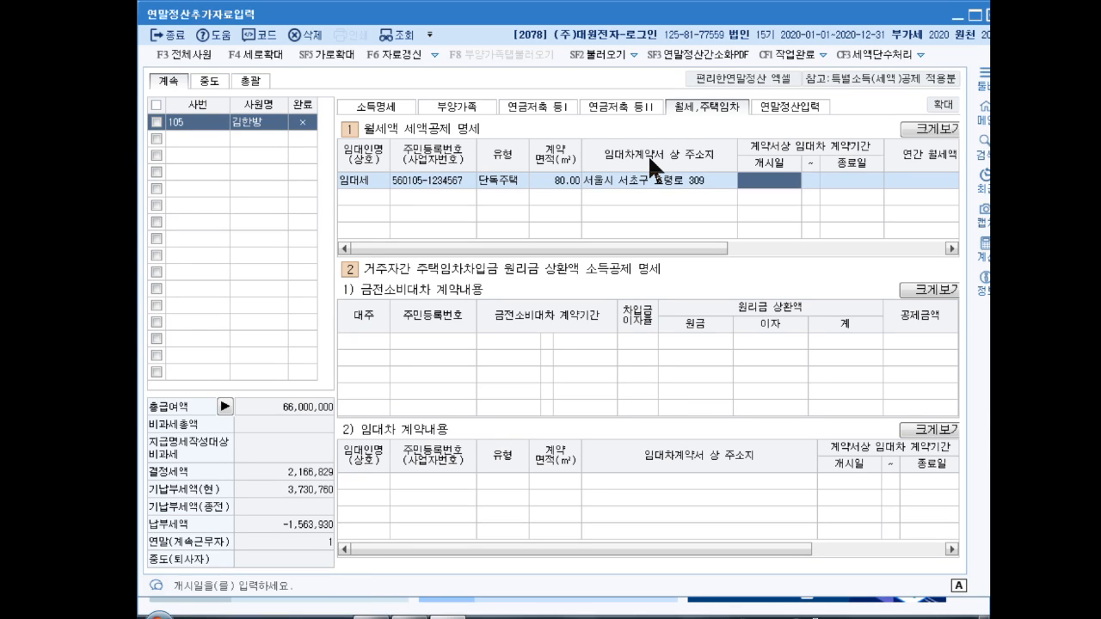
{"action": "type", "text": "2019-0"}
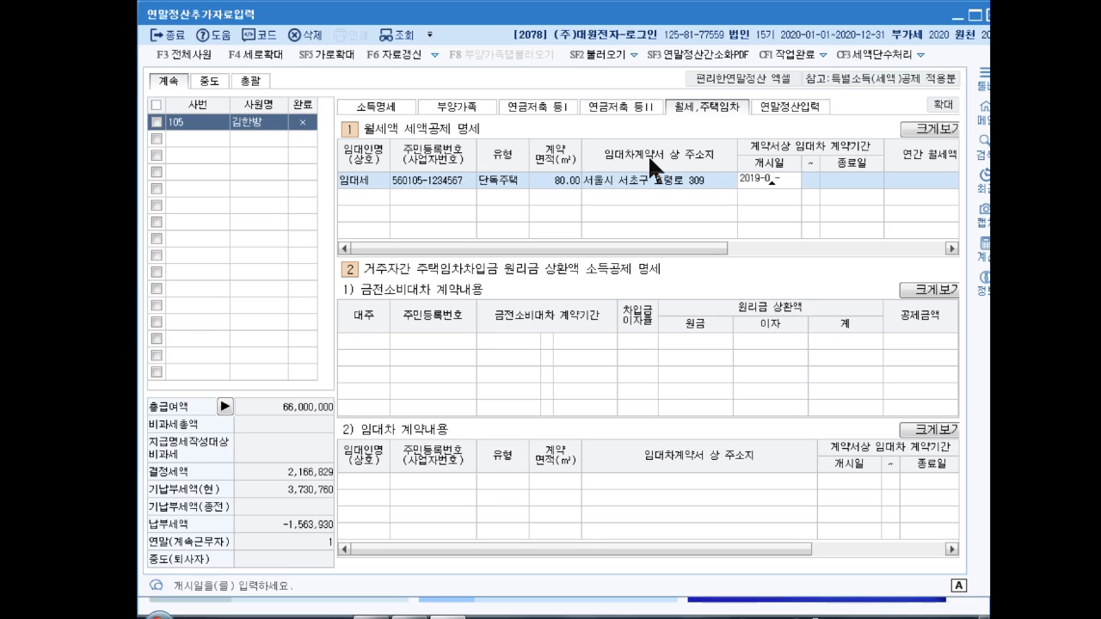
{"action": "type", "text": "6-01"}
{"action": "key", "text": "Return"}
{"action": "type", "text": "2021-"}
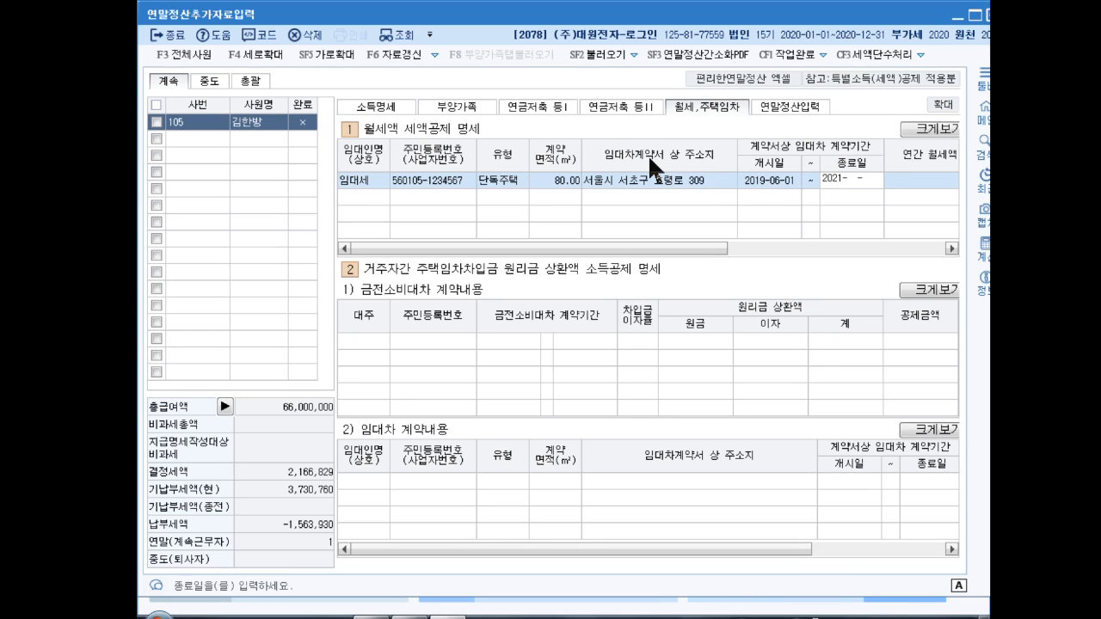
{"action": "type", "text": "05-31"}
{"action": "key", "text": "Return"}
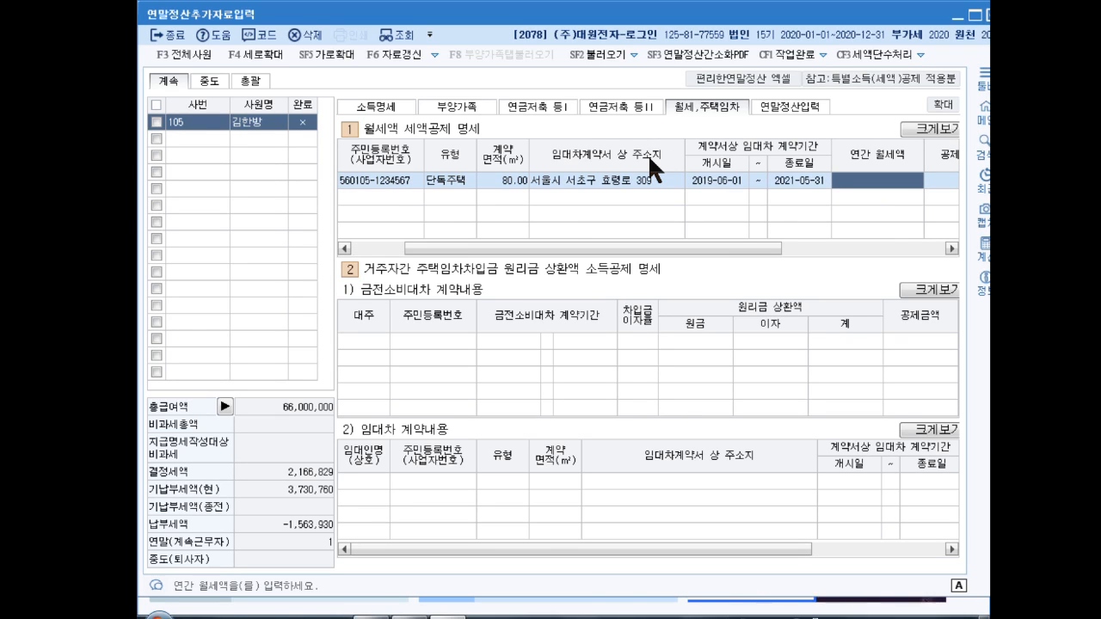
{"action": "type", "text": "9600000"}
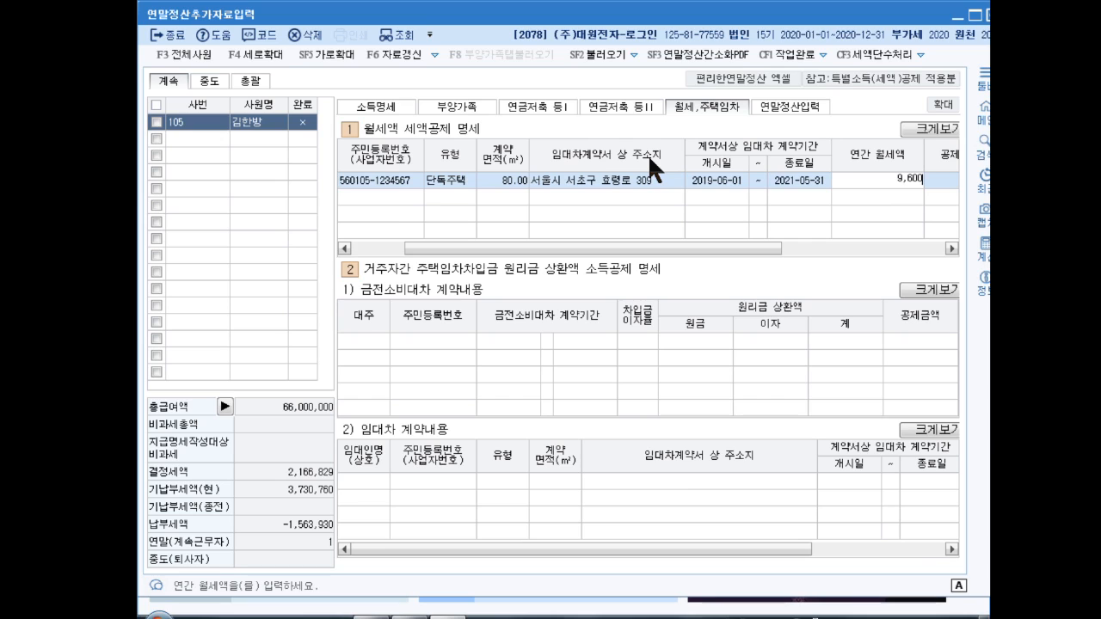
{"action": "key", "text": "Return"}
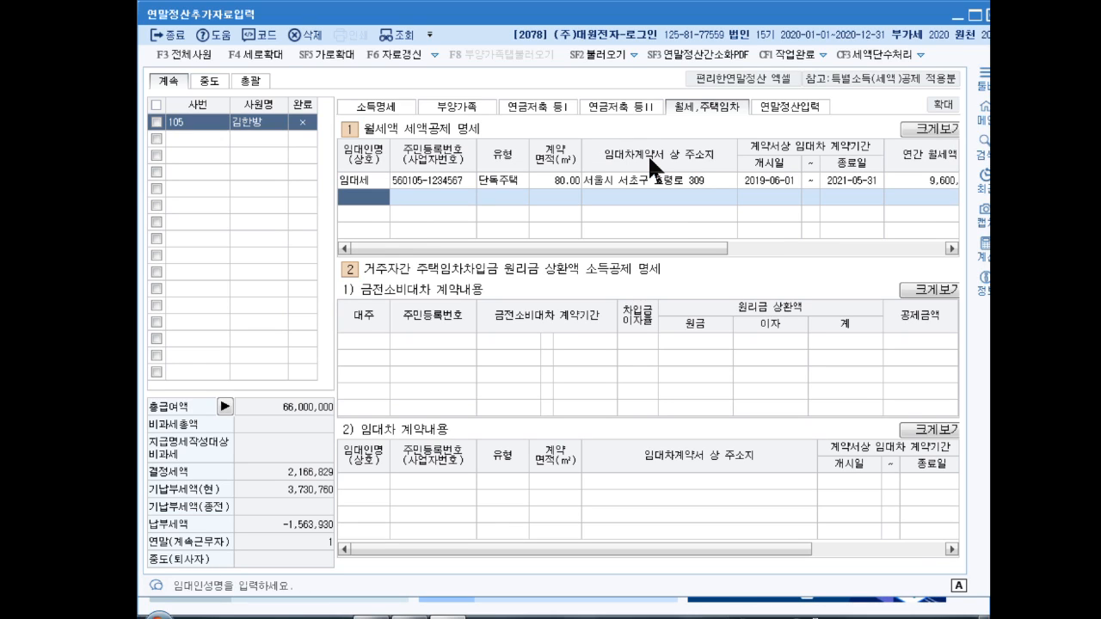
Step: Return to the first rent row and switch to the 연말정산입력 sheet
{"action": "key", "text": "Up"}
{"action": "key", "text": "Right"}
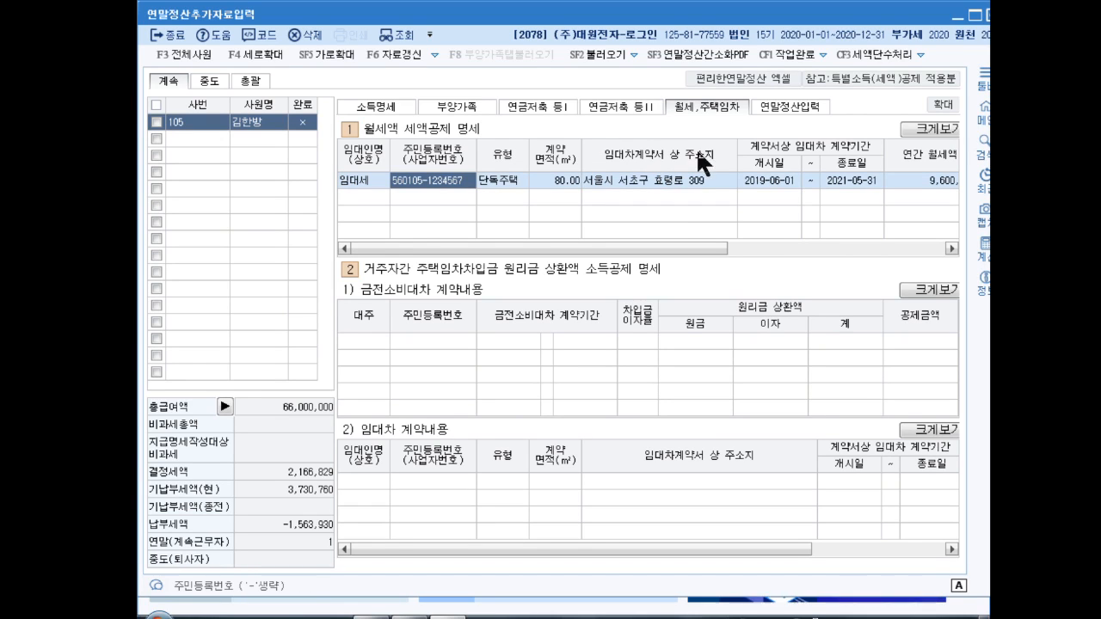
{"action": "left_click", "coordinate": [791, 106]}
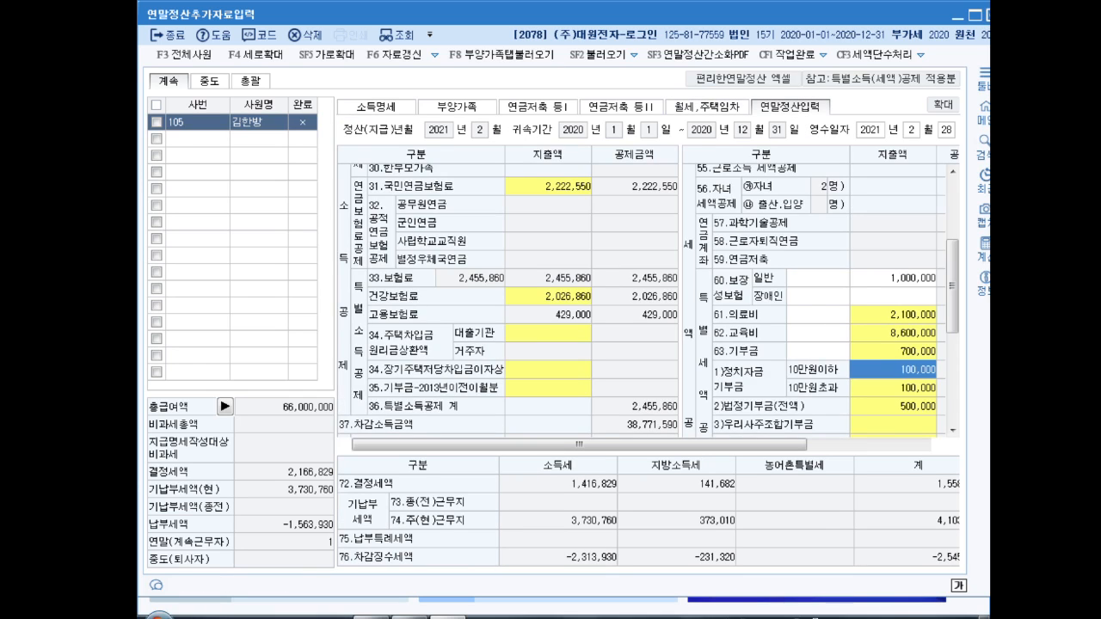
Step: Check 9,600,000 under 69.월세액, then open the 42.신용카드 등 사용액 deduction popup
{"action": "key", "text": "ctrl+2"}
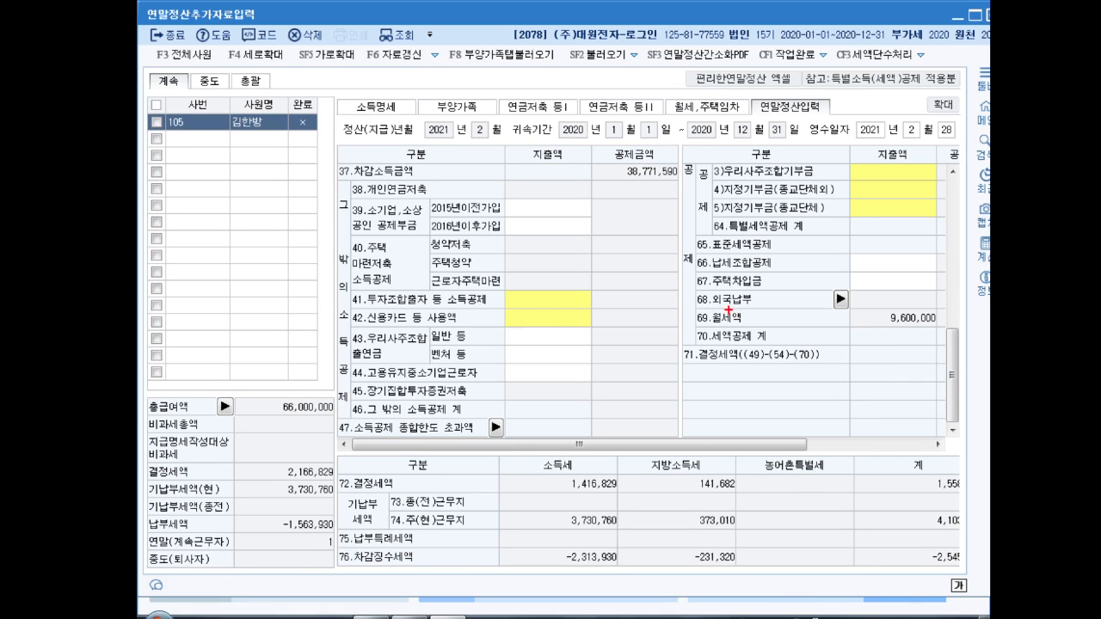
{"action": "mouse_move", "coordinate": [713, 306]}
{"action": "left_mouse_down"}
{"action": "mouse_move", "coordinate": [960, 353]}
{"action": "mouse_move", "coordinate": [940, 334]}
{"action": "left_mouse_up"}
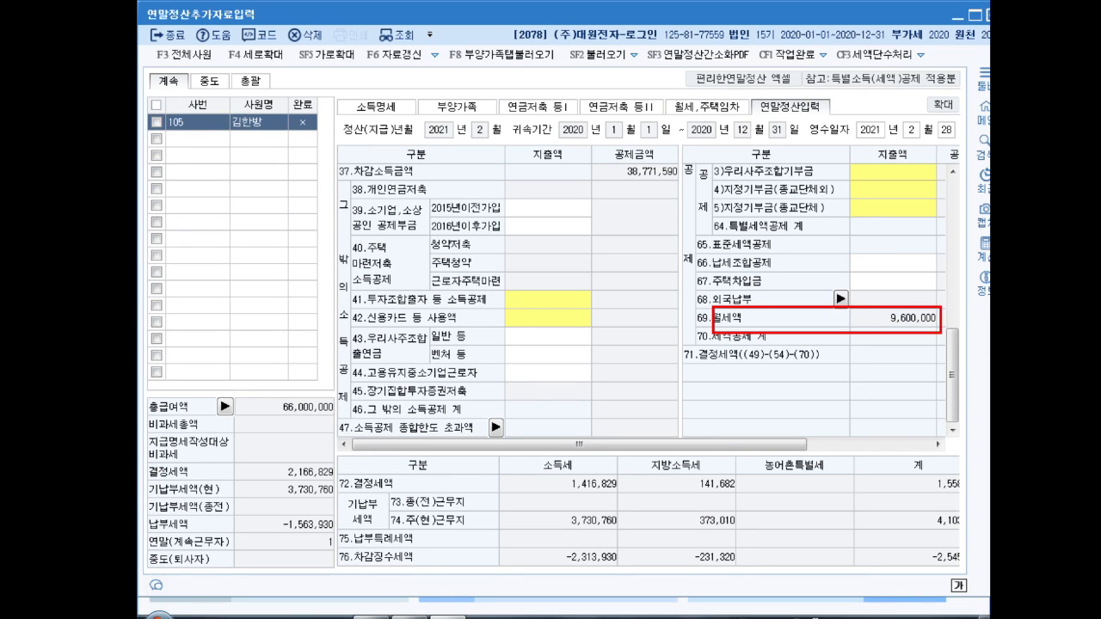
{"action": "key", "text": "Escape"}
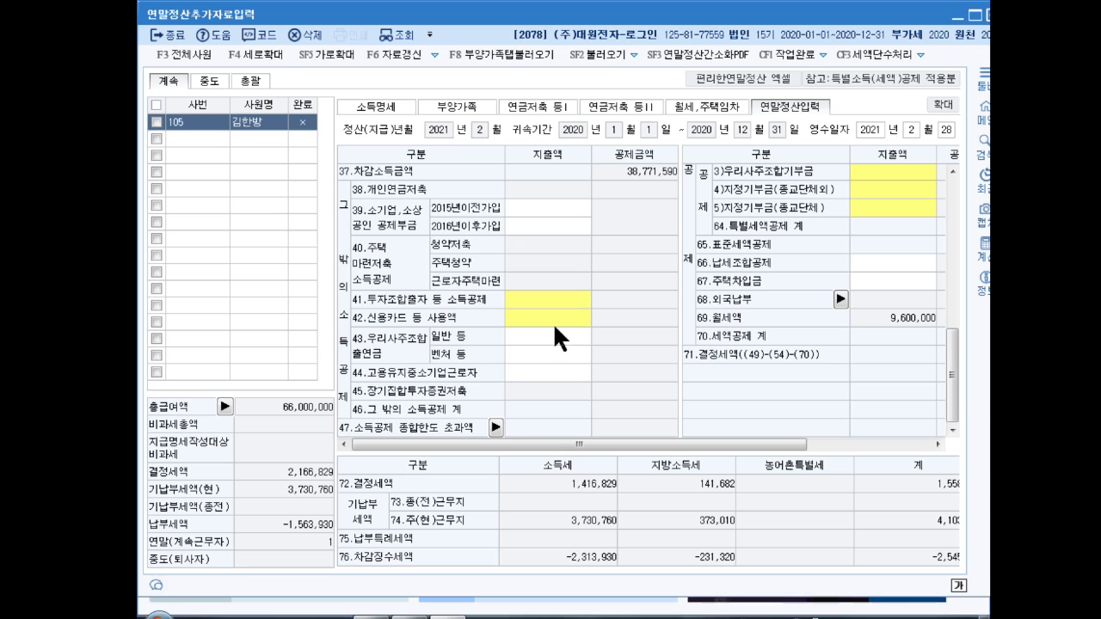
{"action": "left_click", "coordinate": [555, 320]}
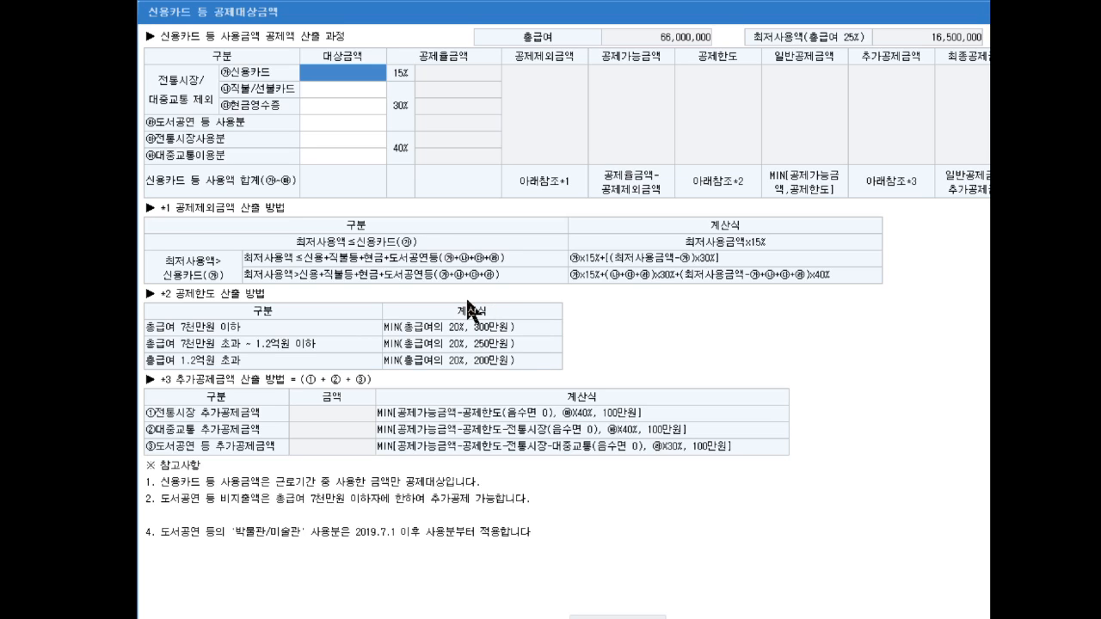
Step: Enter 17,500,000 credit card, 500,000 traditional market and 1,400,000 cash receipt spending
{"action": "type", "text": "17500000"}
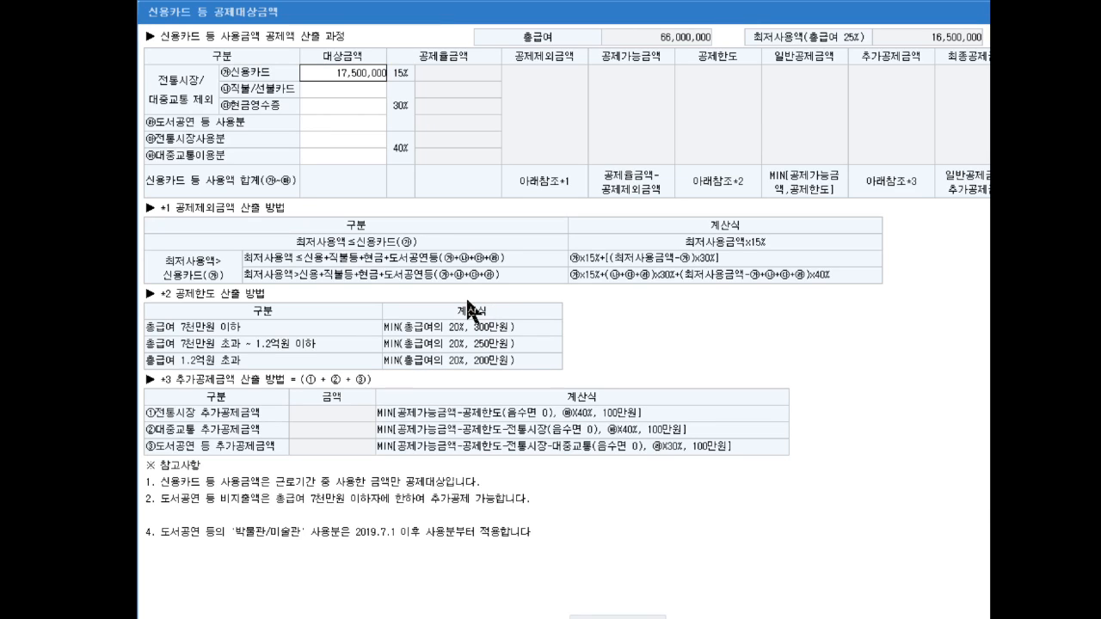
{"action": "key", "text": "Return"}
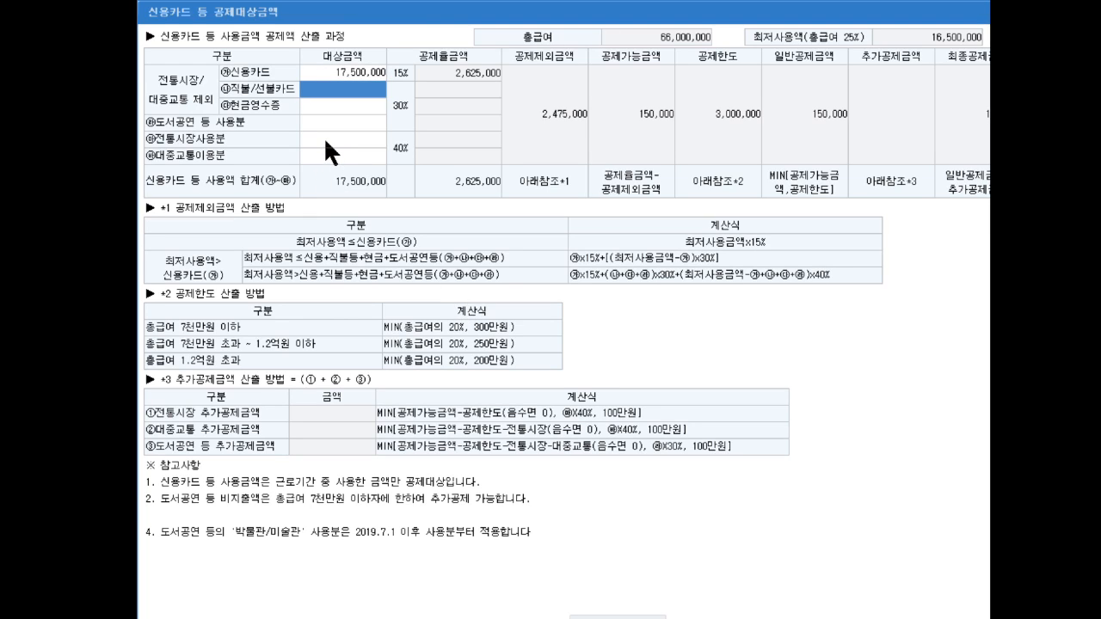
{"action": "left_click", "coordinate": [323, 136]}
{"action": "type", "text": "5000000"}
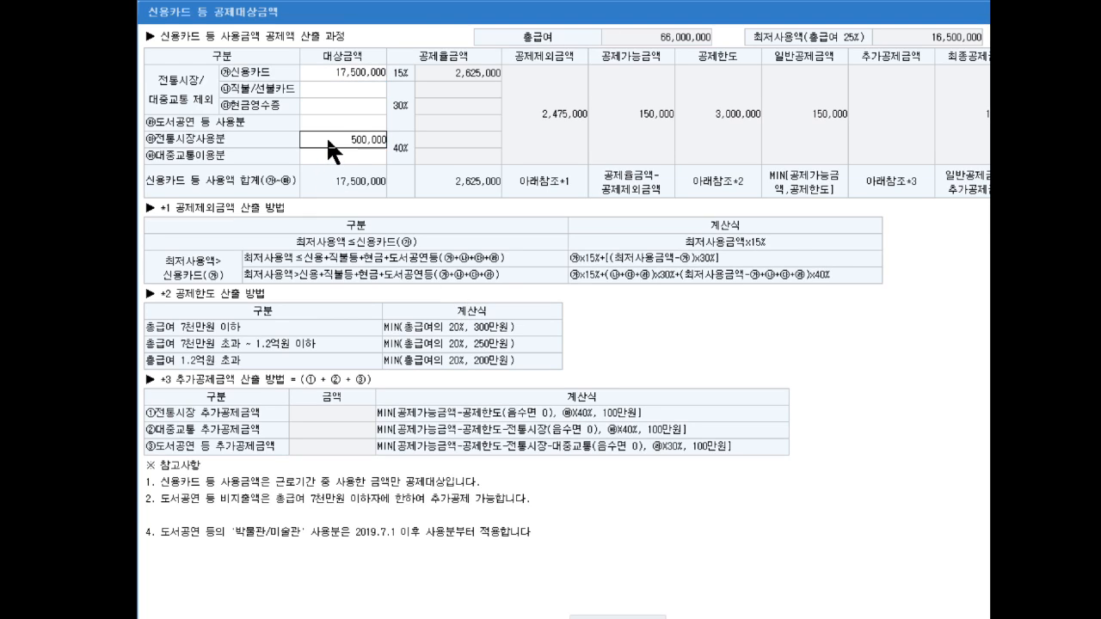
{"action": "key", "text": "Return"}
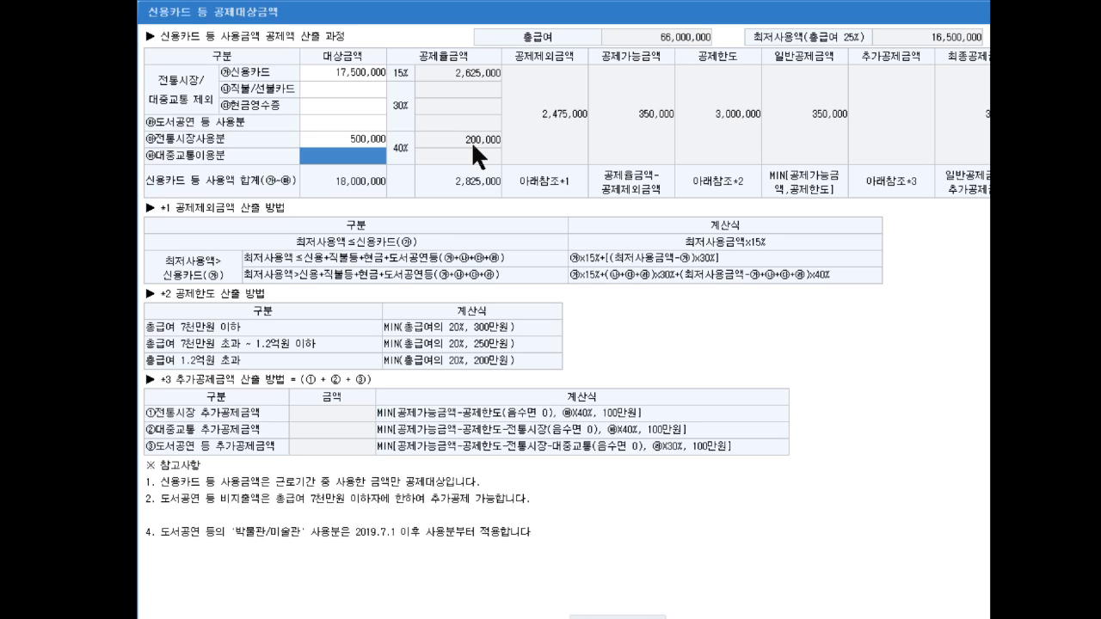
{"action": "left_click", "coordinate": [343, 109]}
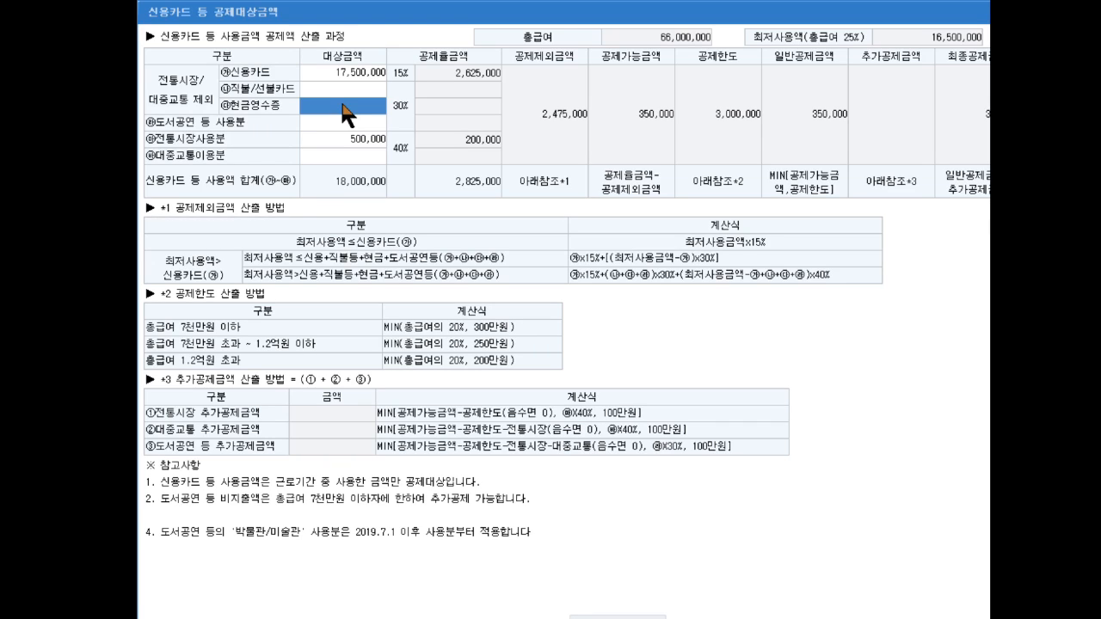
{"action": "type", "text": "1400000"}
{"action": "key", "text": "Return"}
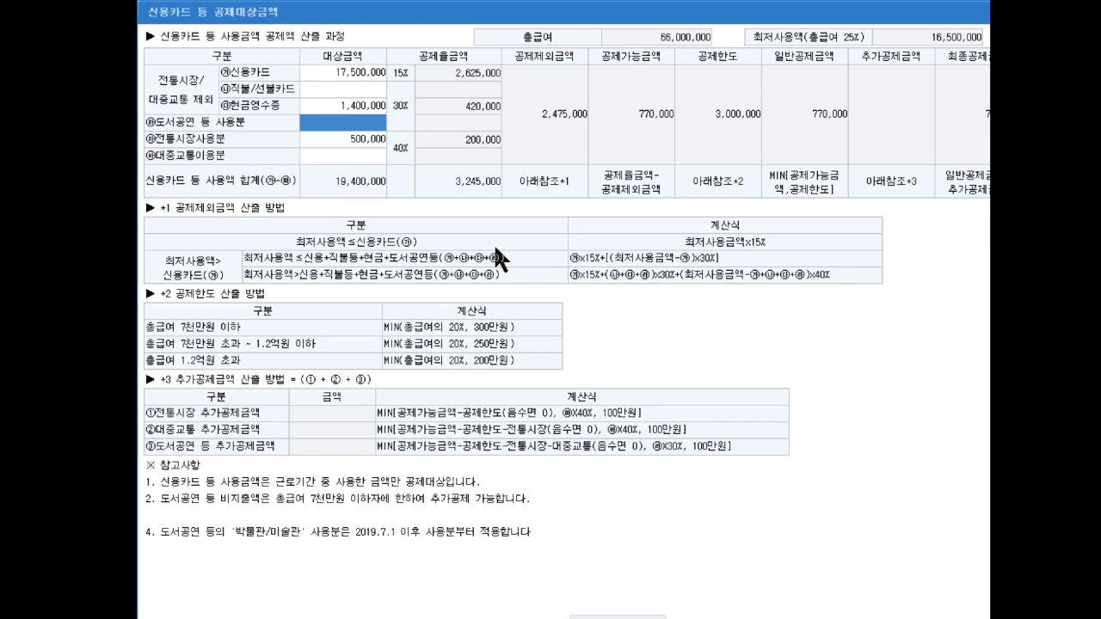